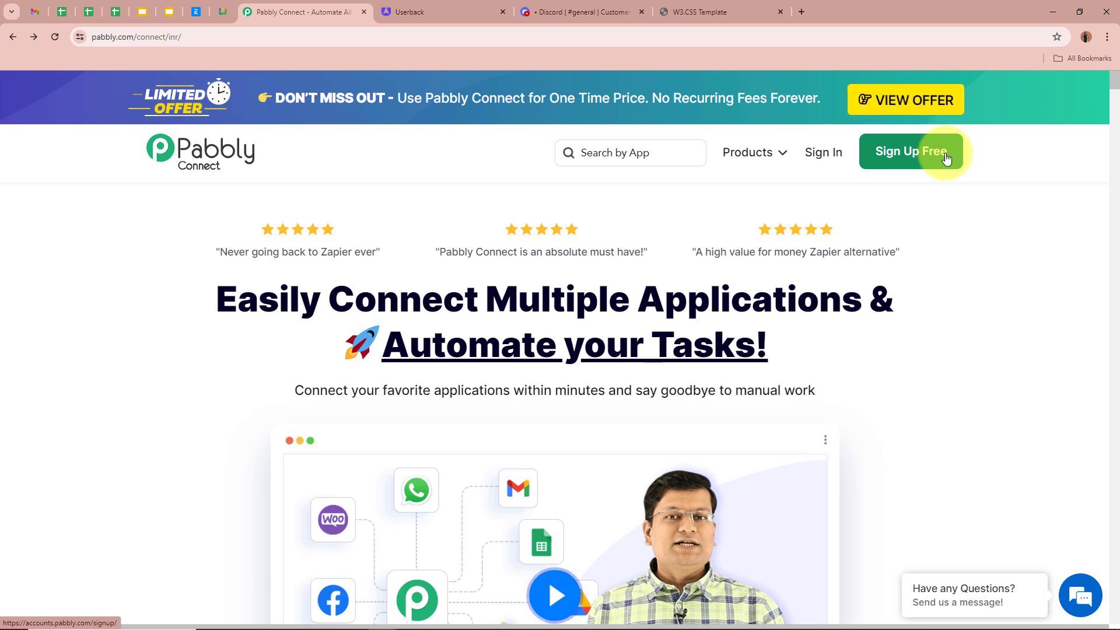
Step: Sign in to the Pabbly account and open the Pabbly Connect application from All Pabbly Apps
click(836, 153)
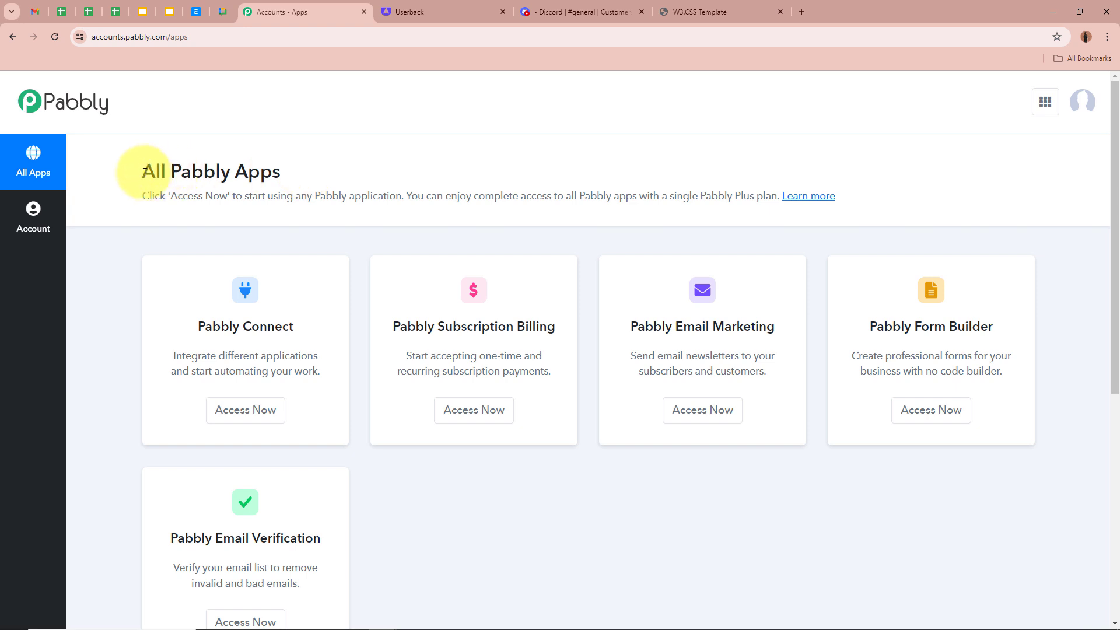
drag(144, 171, 342, 170)
click(346, 169)
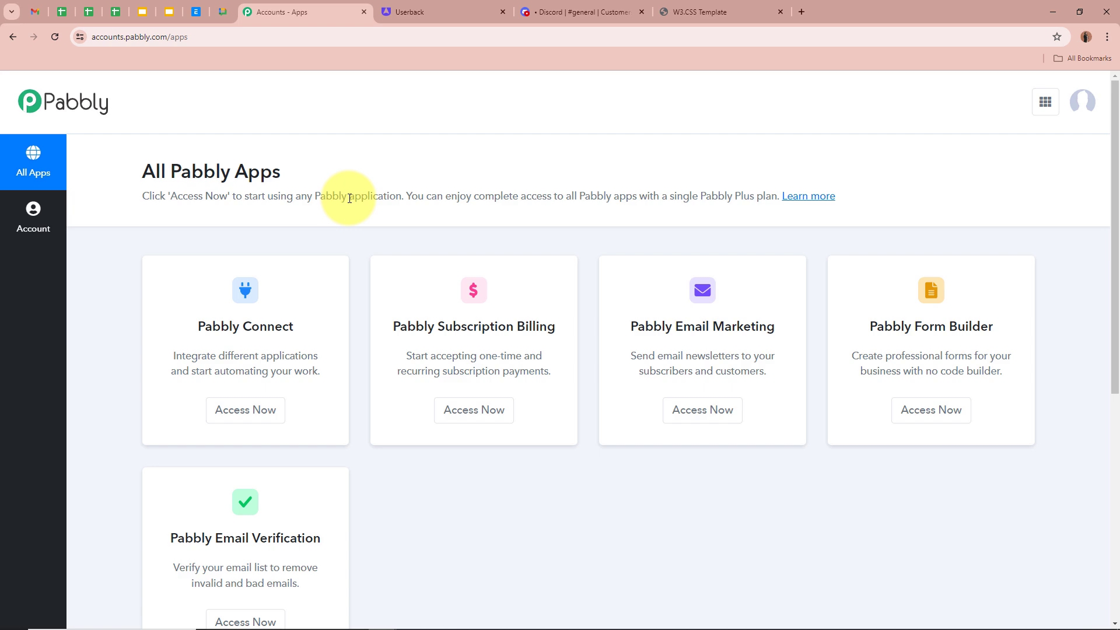
drag(190, 326, 294, 328)
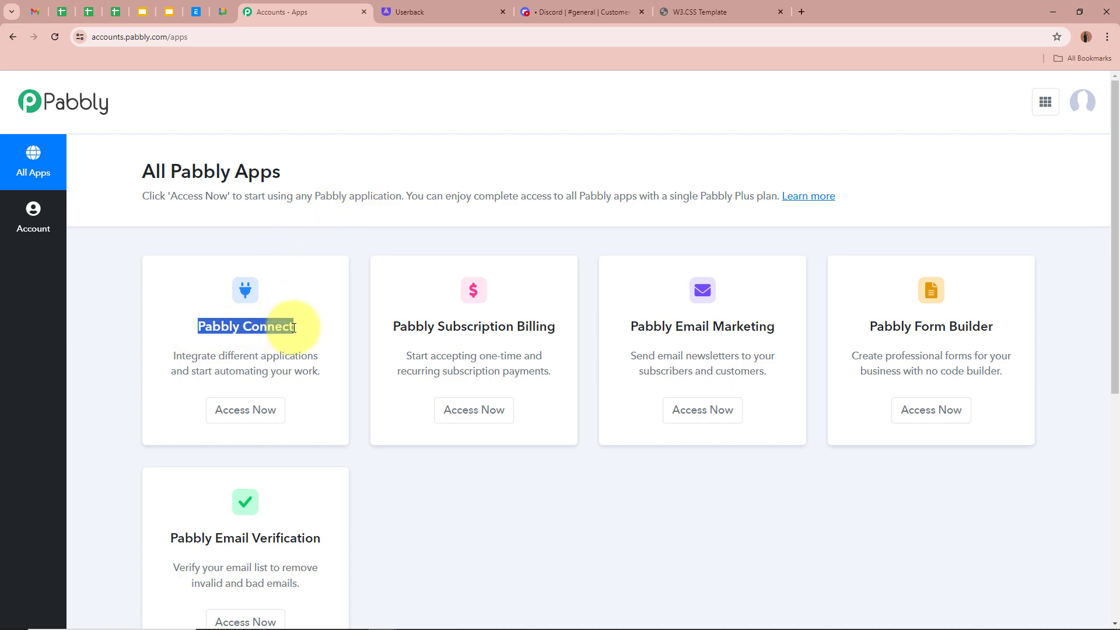
click(257, 410)
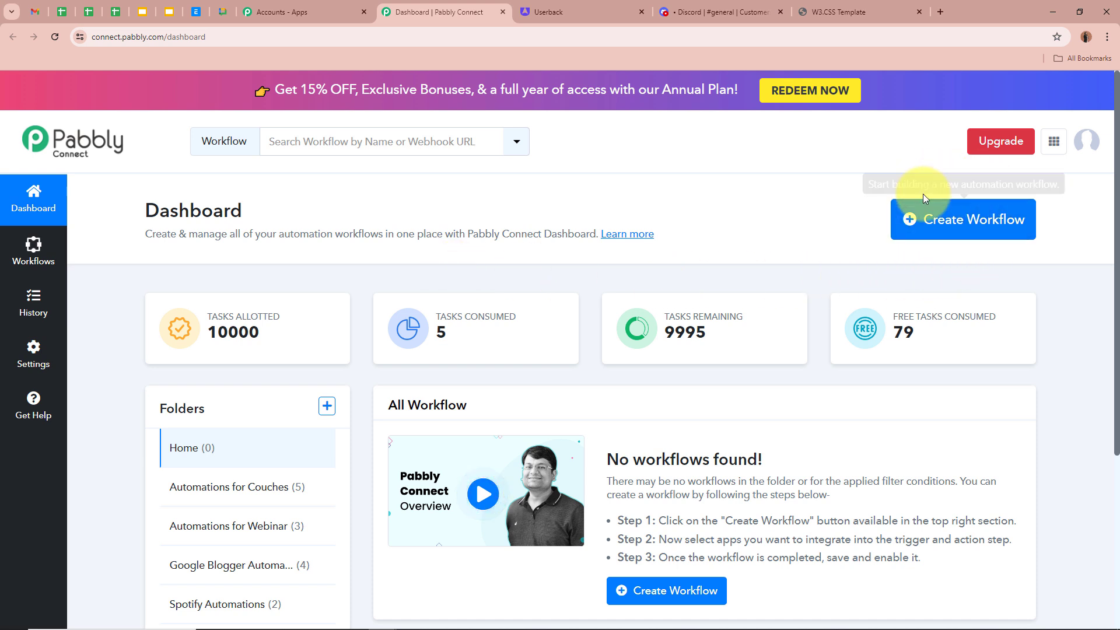
Step: Start a new workflow and name it "How to Post Userback Feedback on Discord"
click(945, 218)
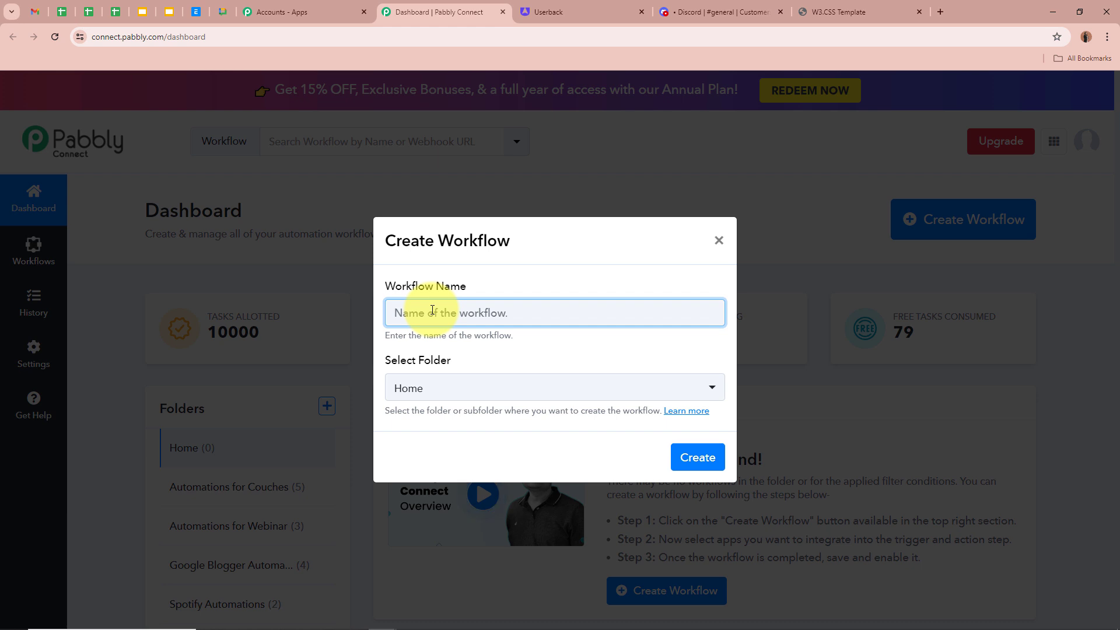
text(How to Post Userback Feedback on Discord)
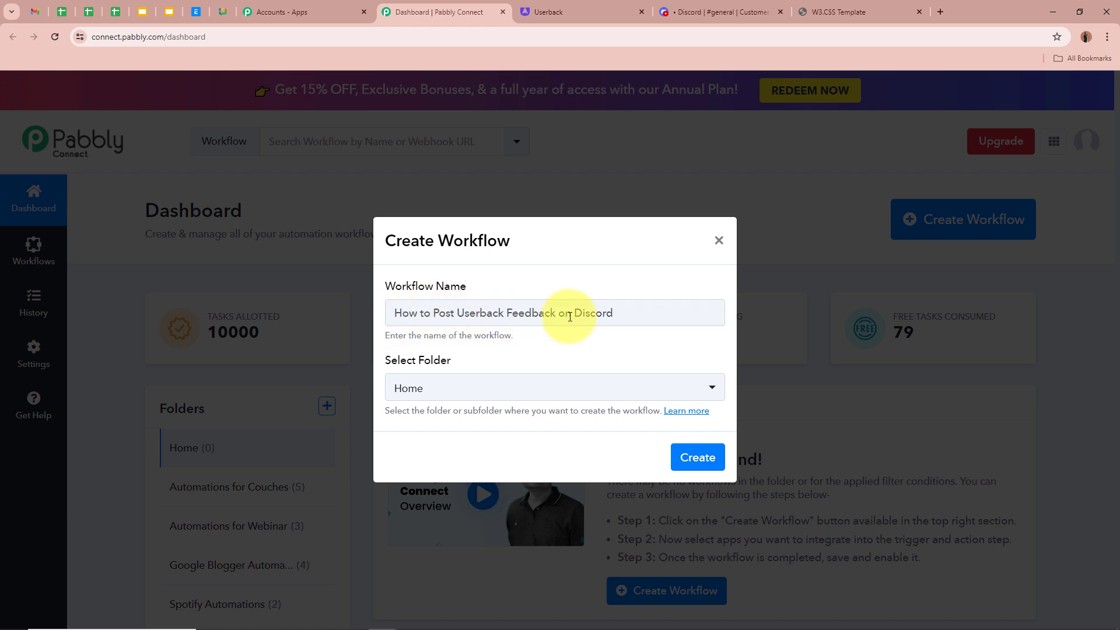
drag(580, 313, 401, 314)
click(584, 348)
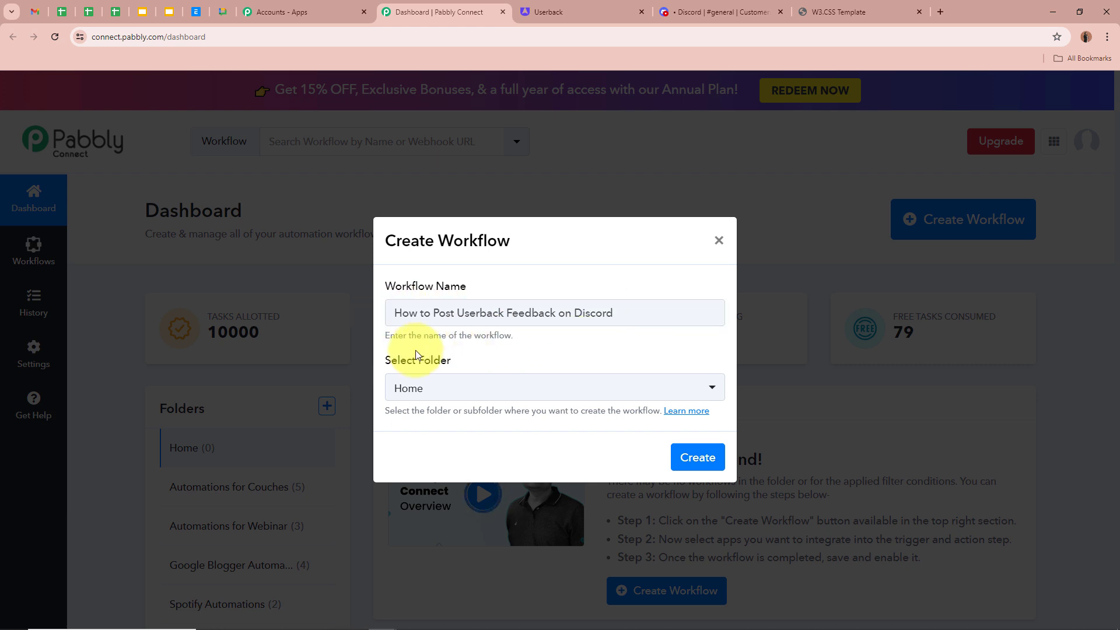
drag(387, 358, 463, 359)
click(472, 353)
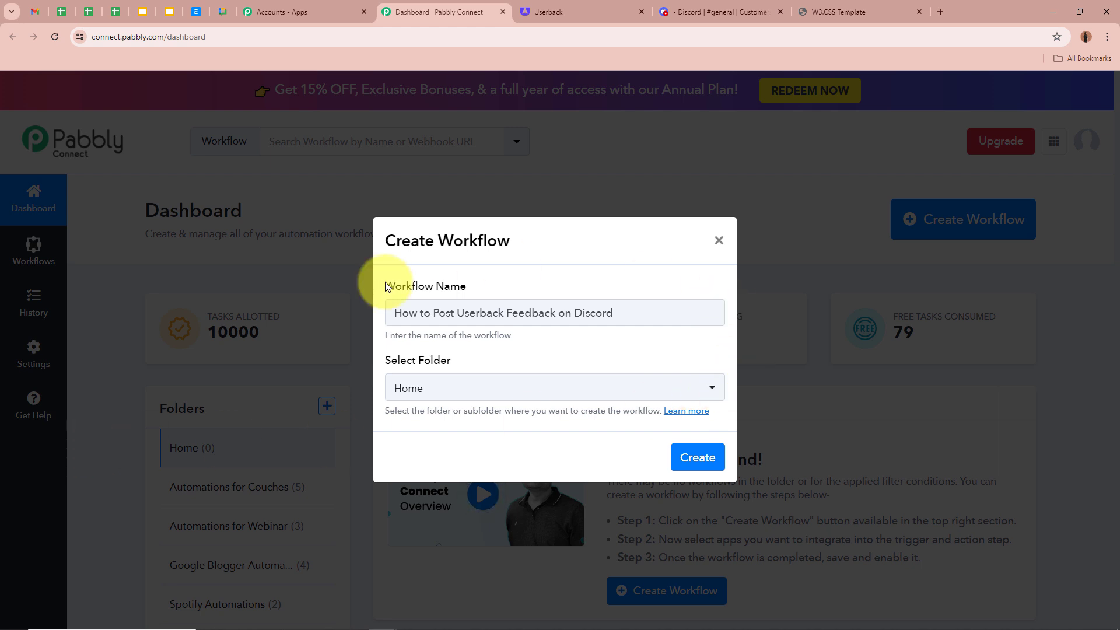
Step: Assign the workflow to the Userback Automations folder and create it
click(708, 388)
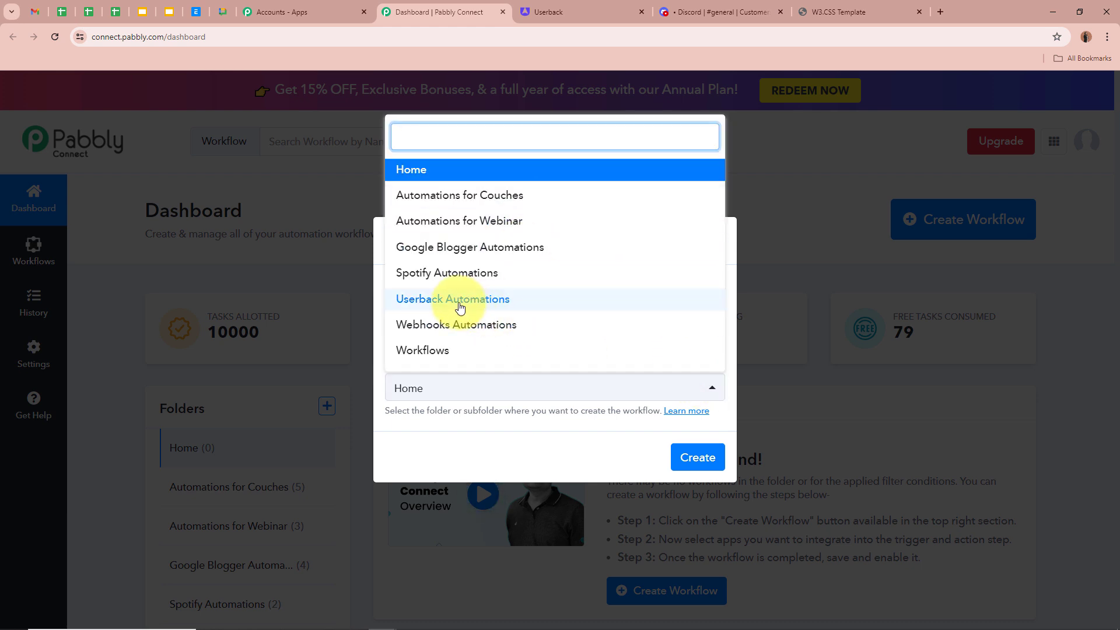
click(500, 299)
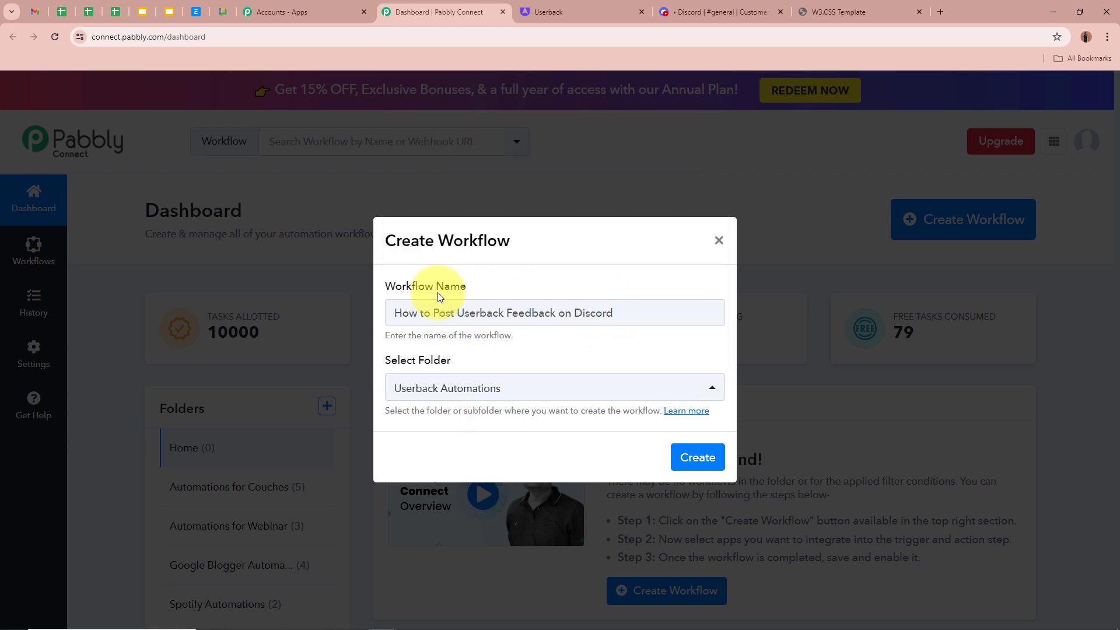
drag(389, 314, 655, 320)
click(634, 342)
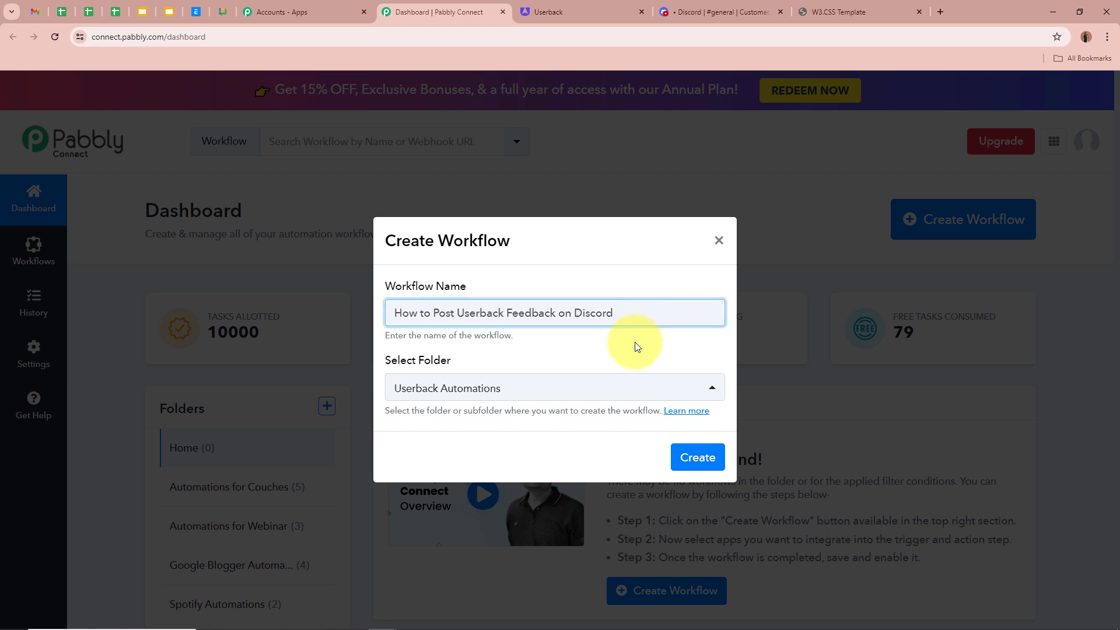
click(691, 457)
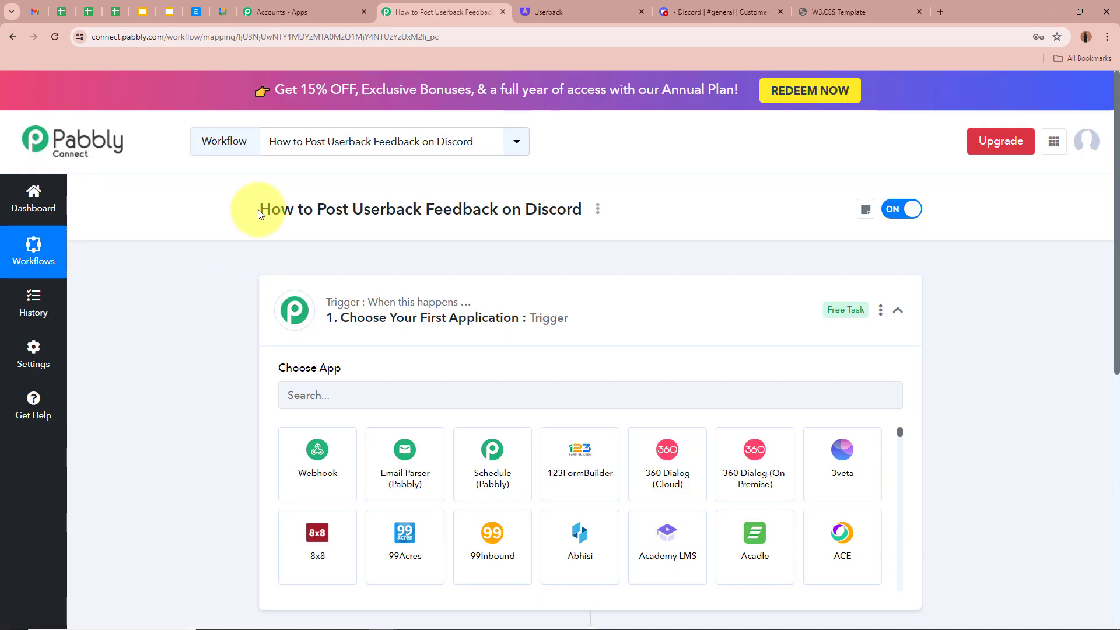
drag(258, 214, 596, 211)
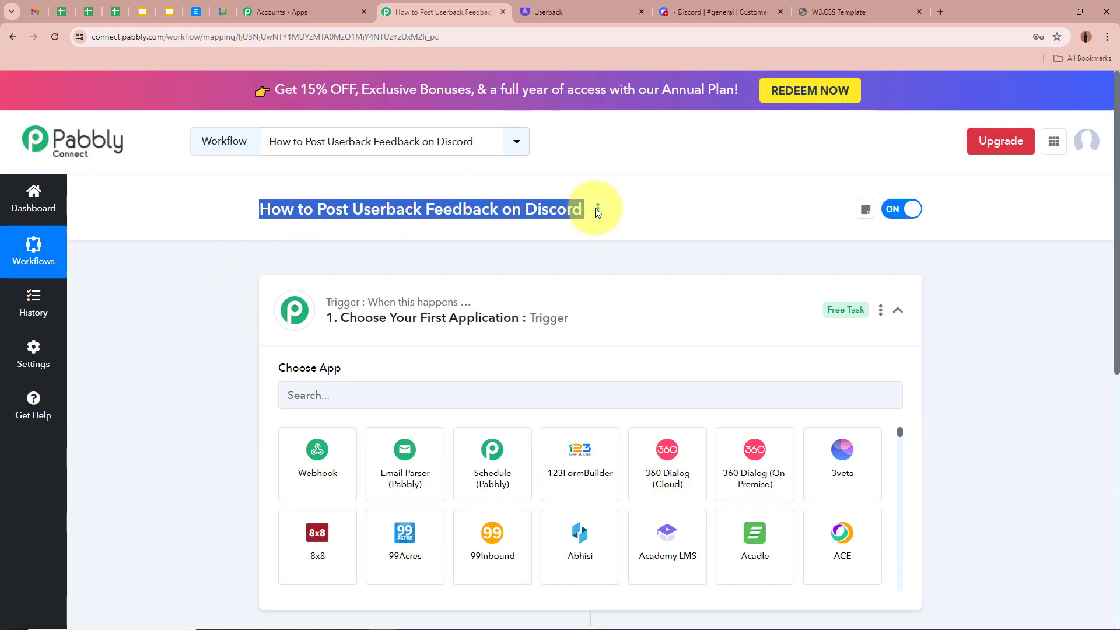
click(208, 299)
click(621, 316)
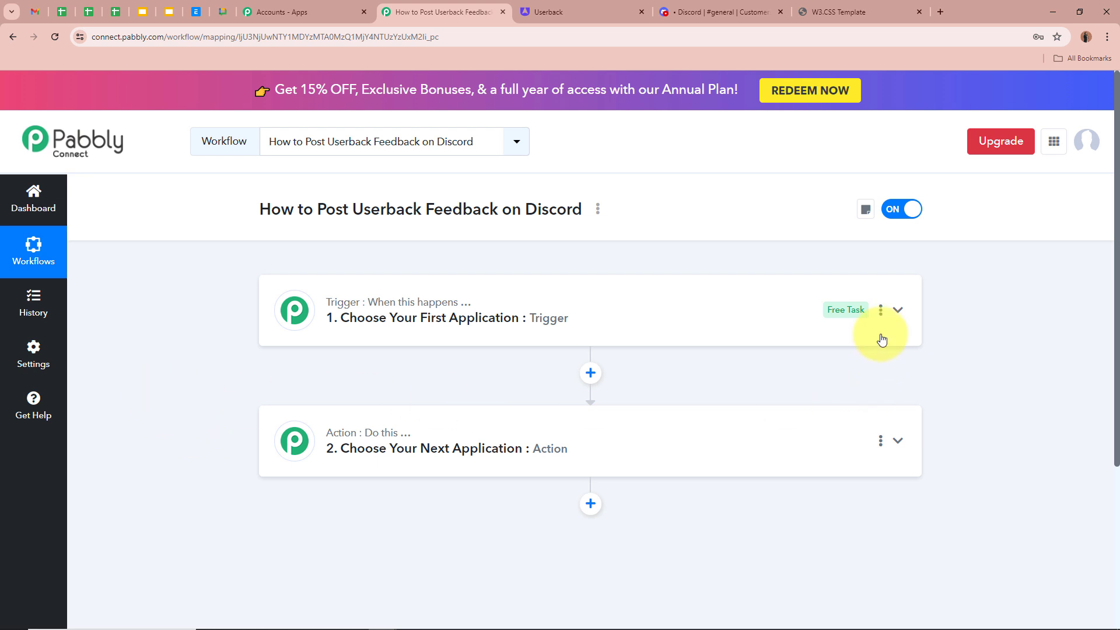
click(898, 310)
Step: Set the workflow's trigger application to Userback and its trigger event to New Feedback
click(506, 402)
text(Userback)
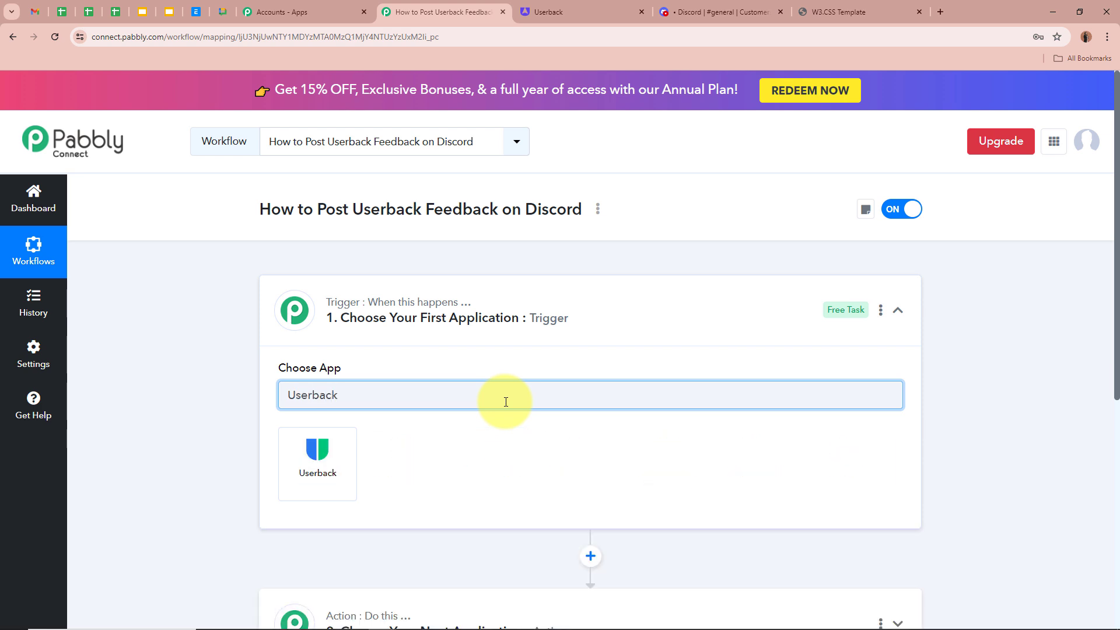
click(317, 455)
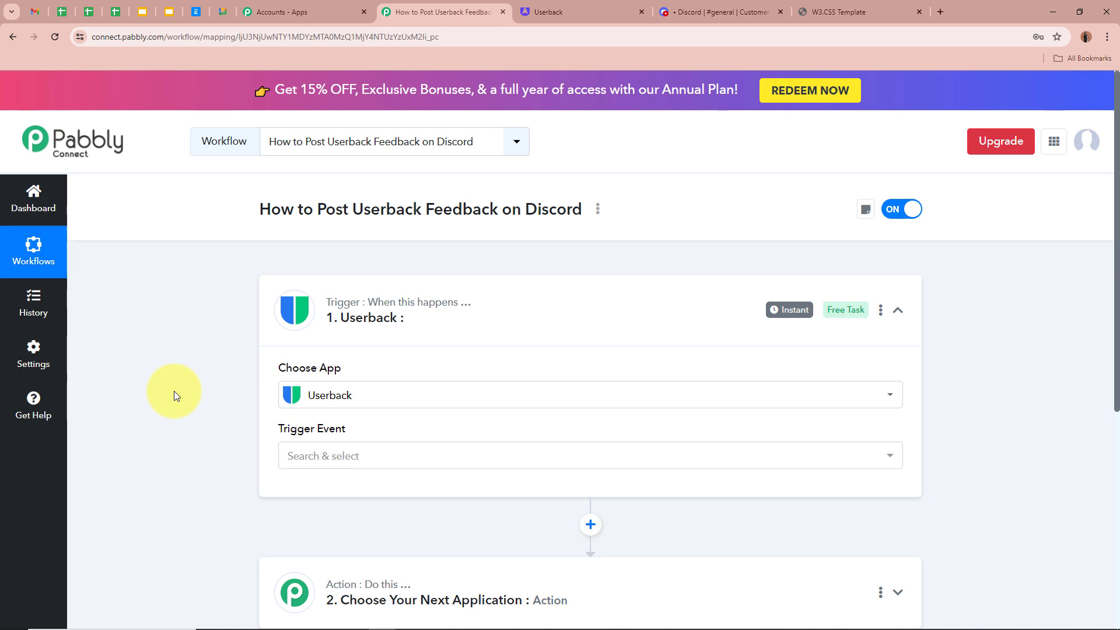
scroll(175, 391, down, 3)
click(455, 287)
click(431, 364)
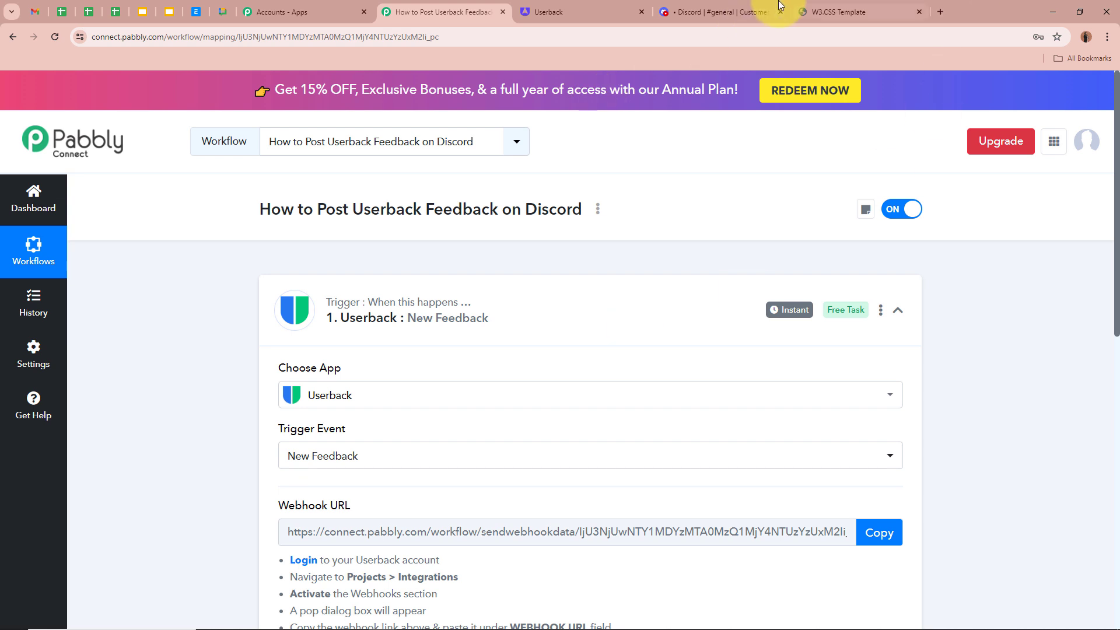
Step: Switch to the pabcon.w3spaces.com website and view its General feedback form, closing it without submitting anything
click(828, 12)
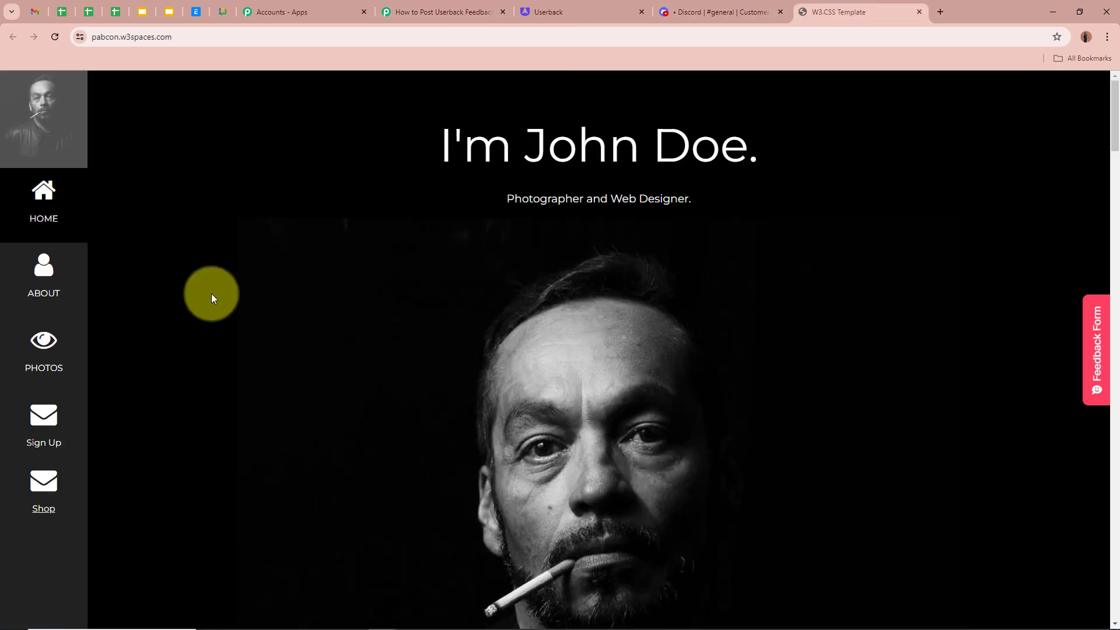
click(1091, 351)
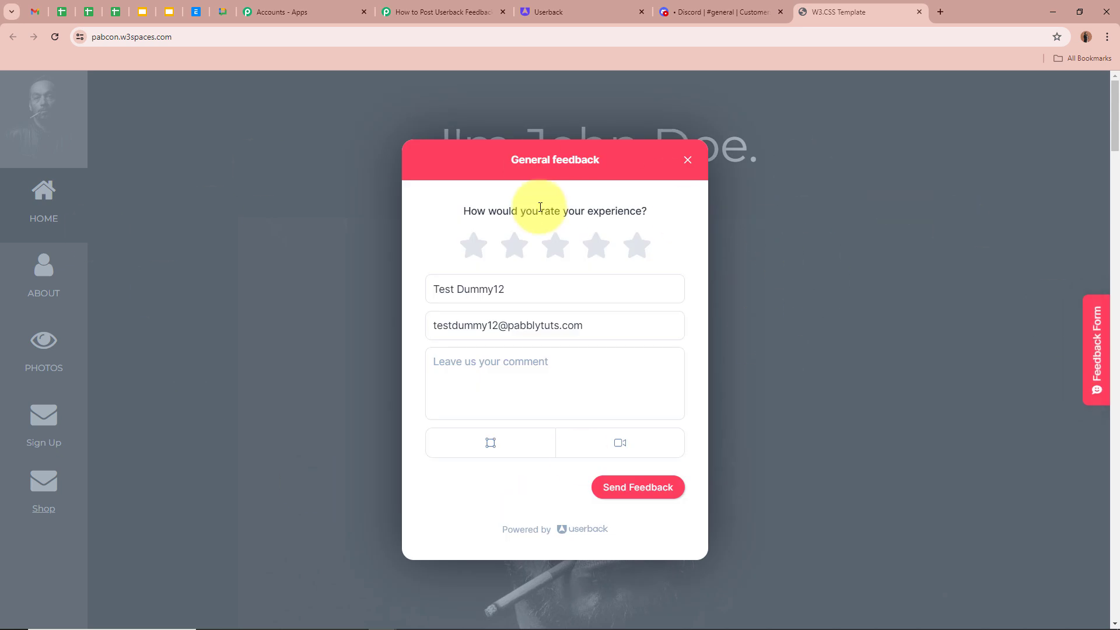
click(690, 160)
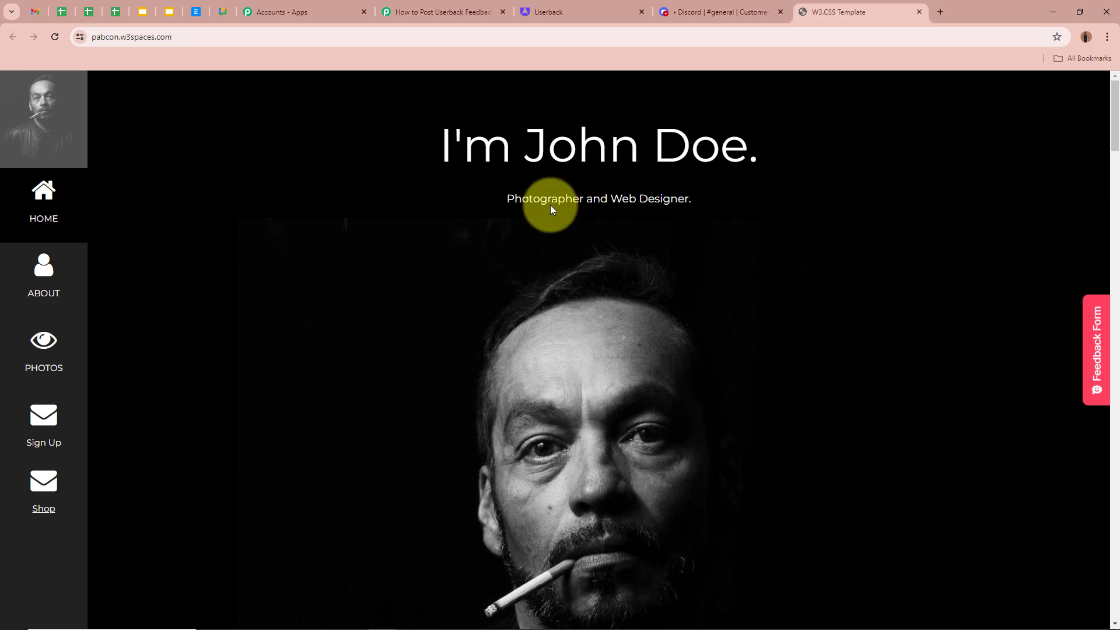
click(1101, 350)
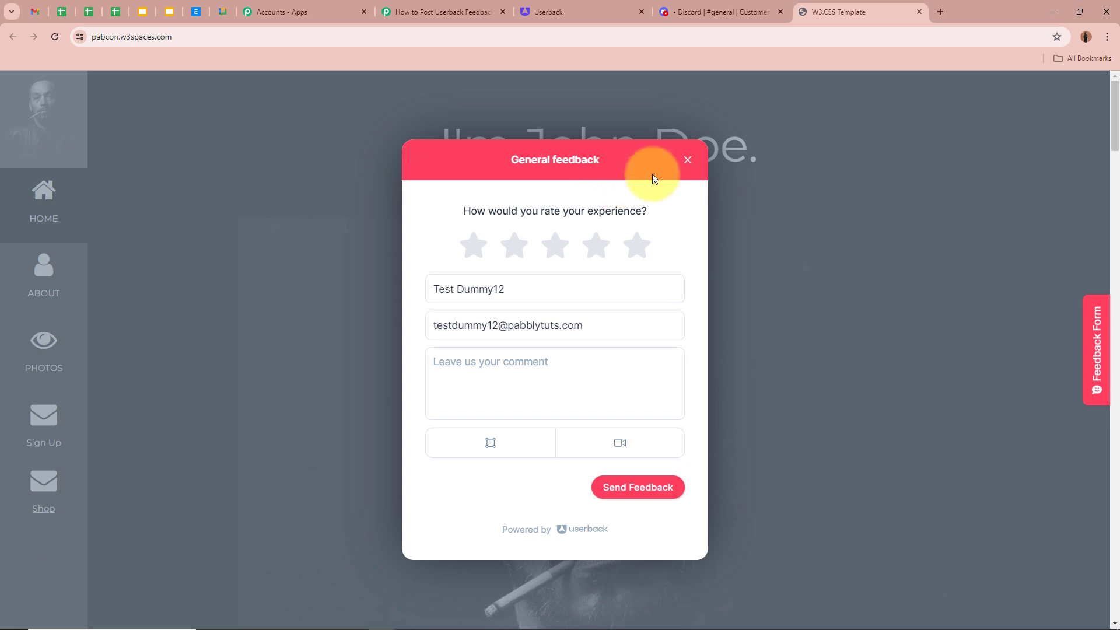
click(688, 160)
Step: Return to the Pabbly Connect workflow and copy the Webhook URL of the Userback trigger
click(409, 11)
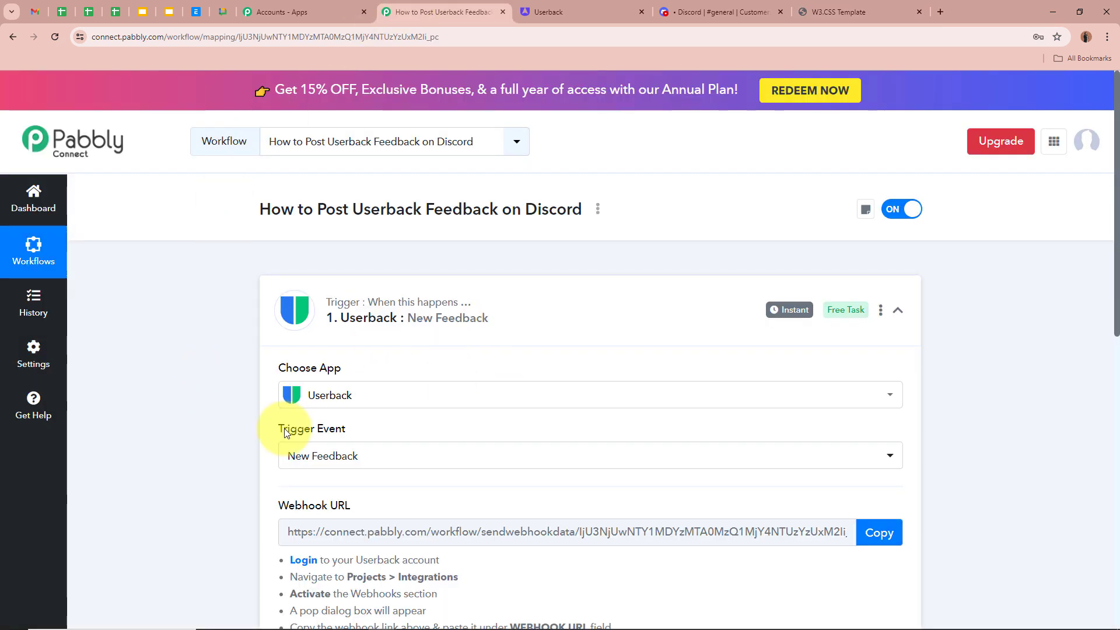
scroll(213, 390, down, 1)
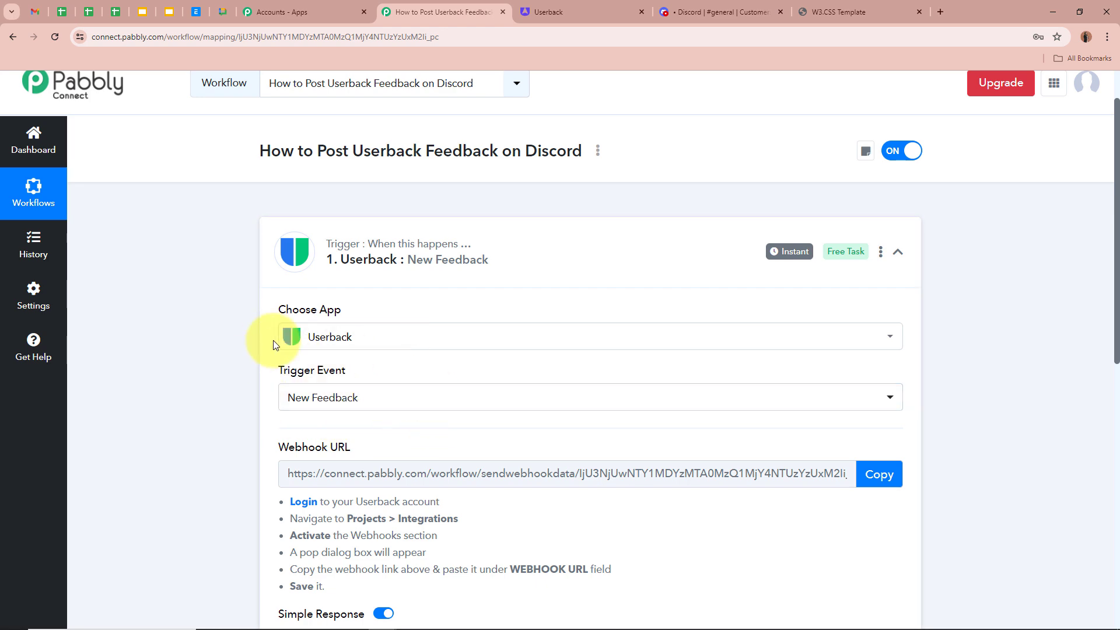
scroll(201, 344, down, 3)
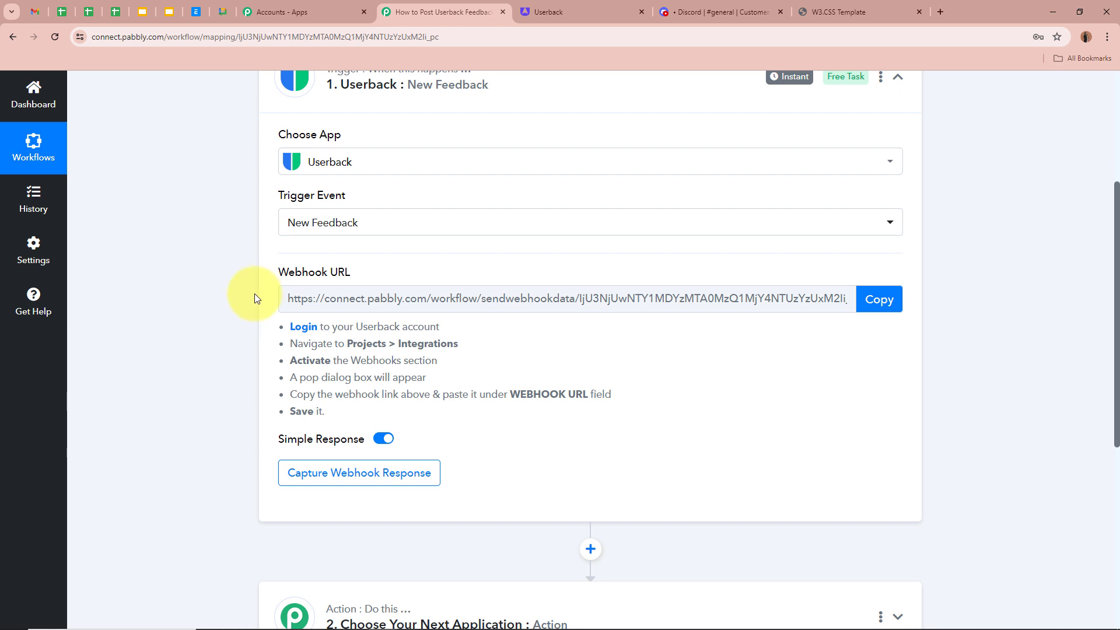
drag(276, 273, 400, 257)
click(162, 290)
click(875, 299)
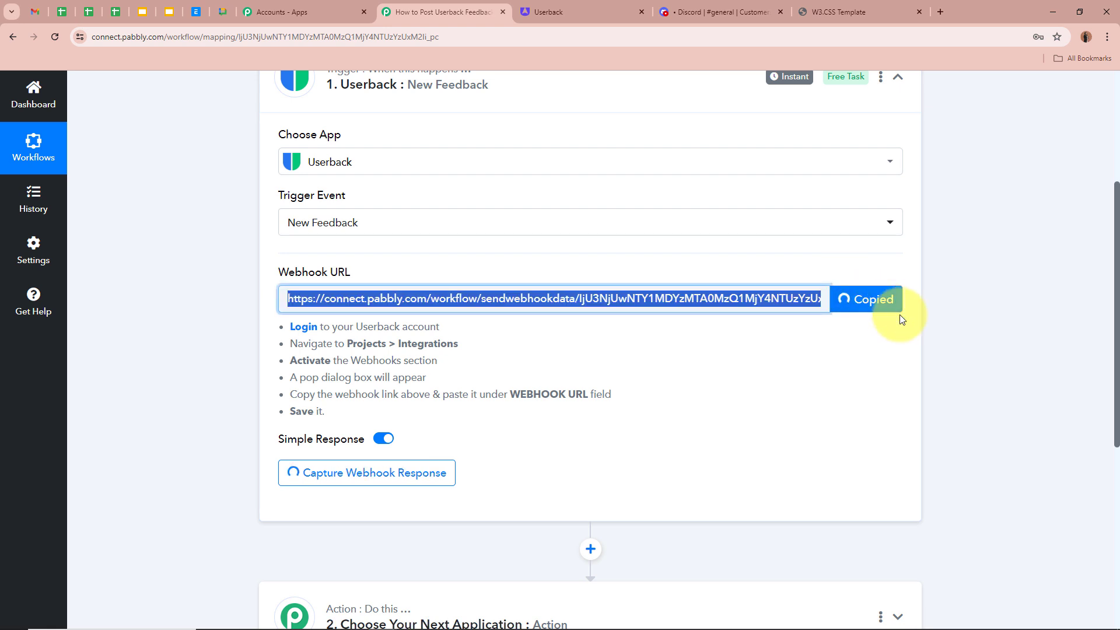
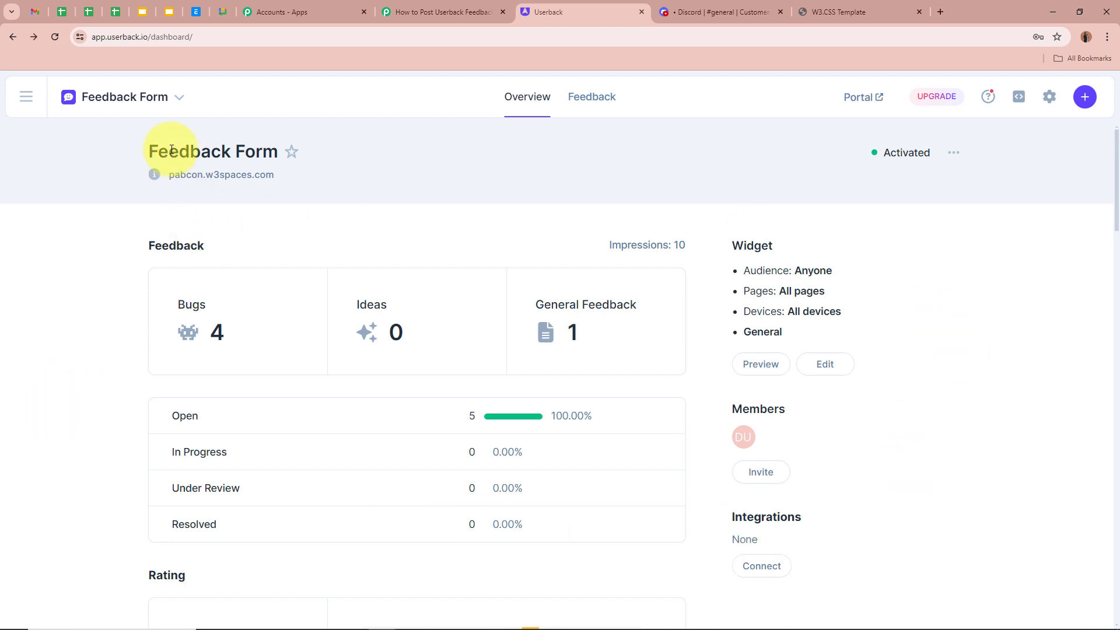
Step: Open the integrations list of the Feedback Form project in Userback
drag(151, 157, 300, 156)
click(53, 335)
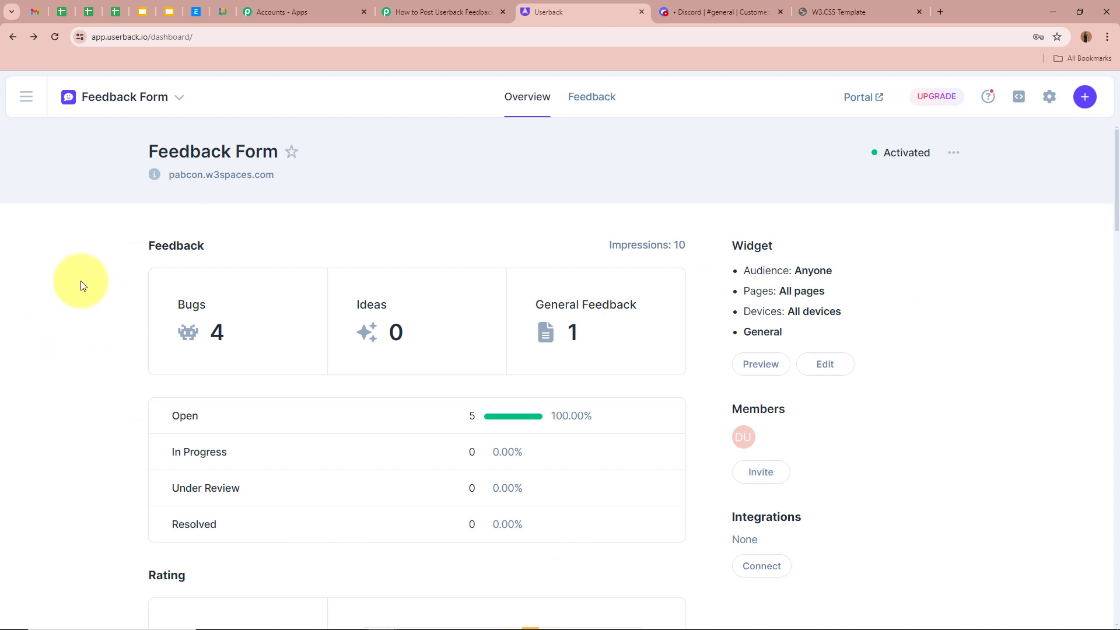
double_click(763, 516)
click(813, 517)
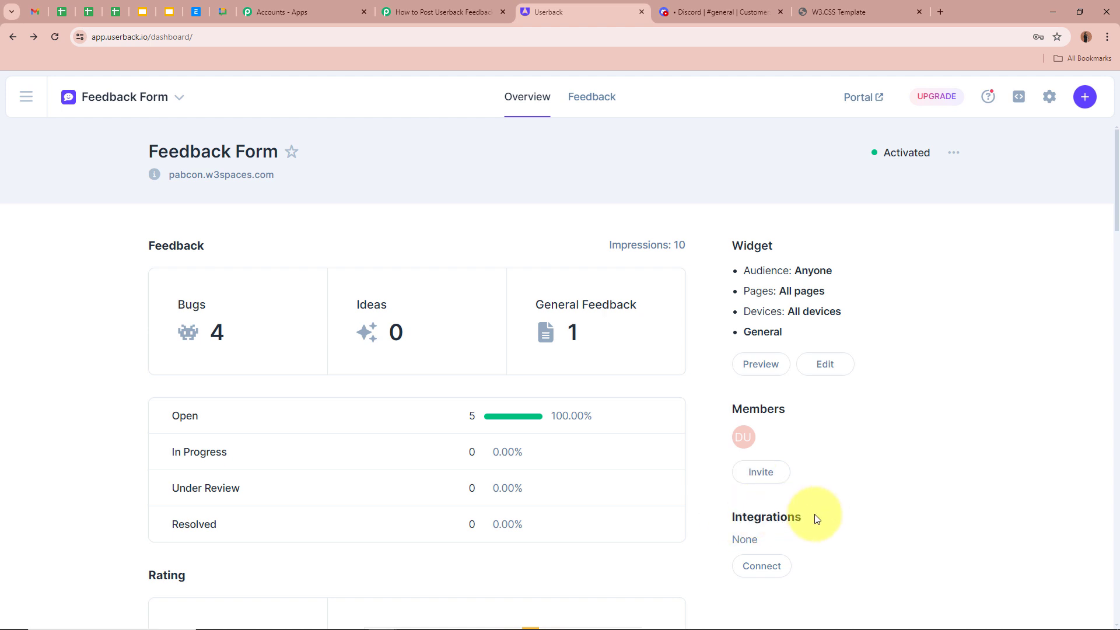
click(760, 567)
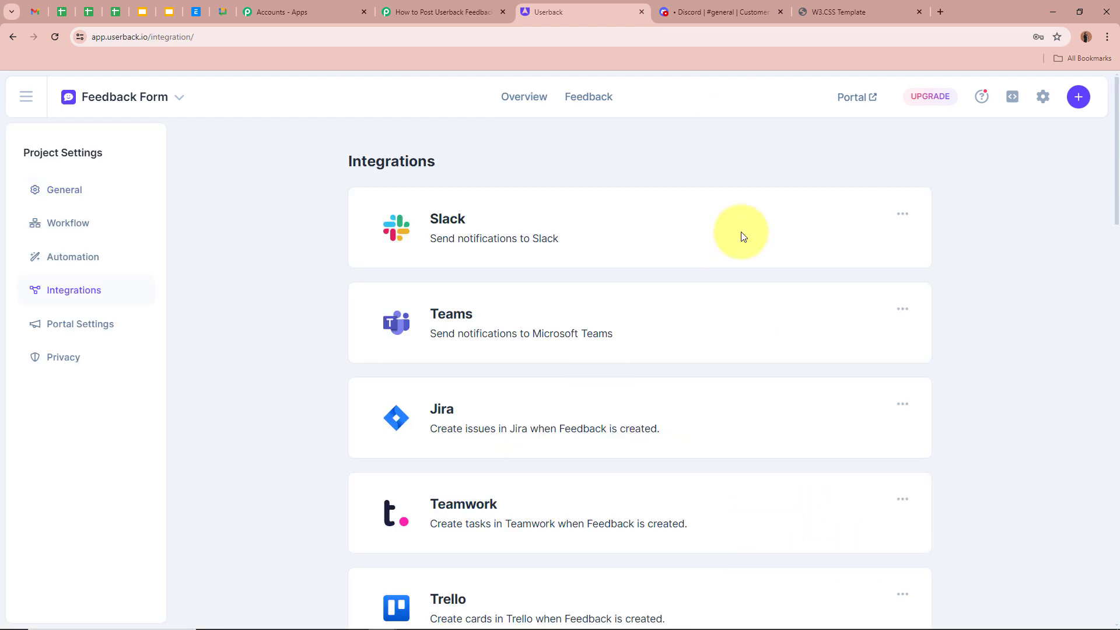
Step: Find the Webhook integration and begin connecting it to open its Webhook Settings
scroll(257, 285, down, 15)
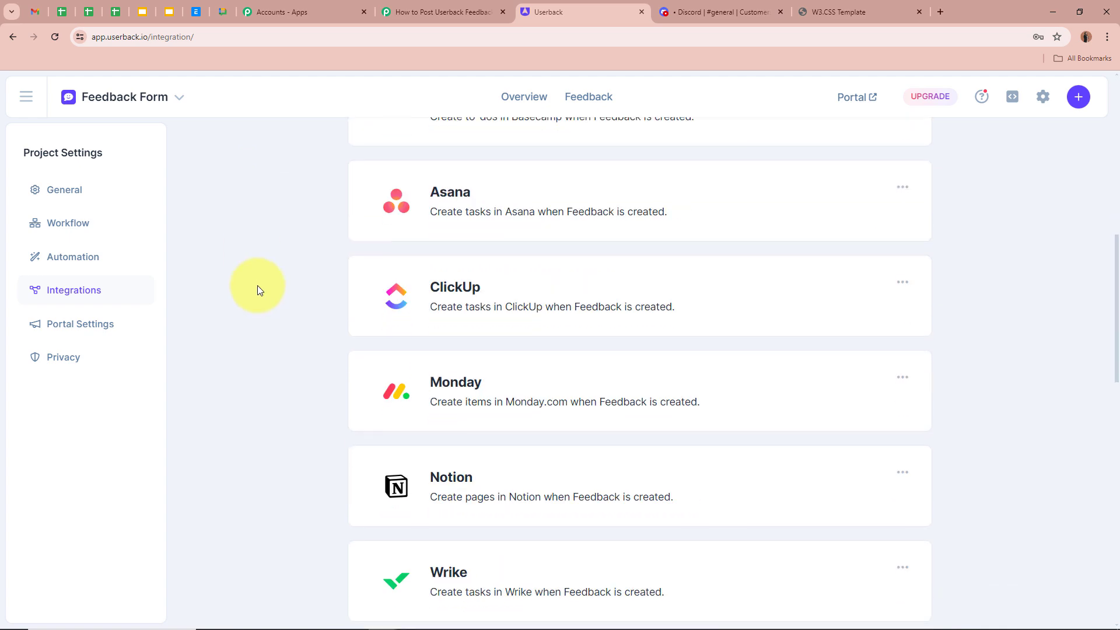
scroll(258, 287, down, 5)
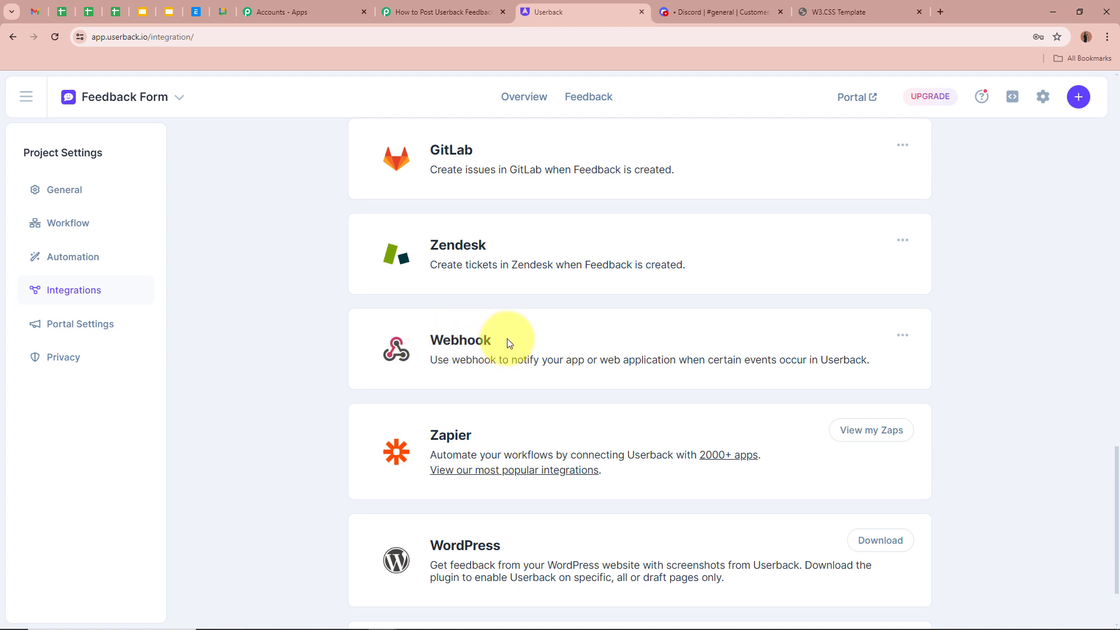
click(903, 337)
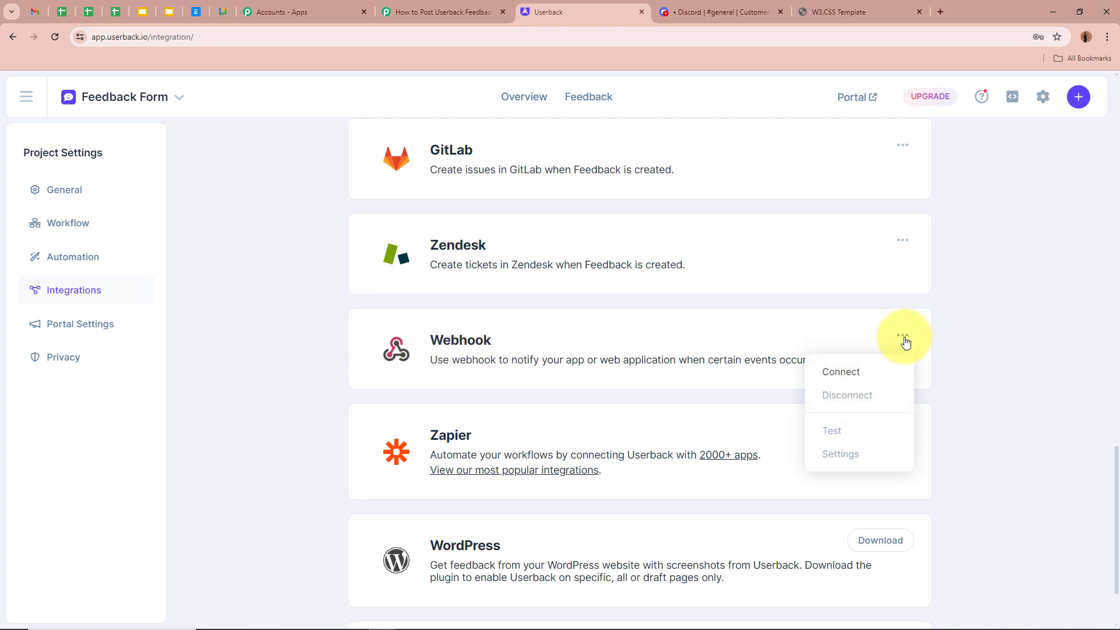
click(878, 376)
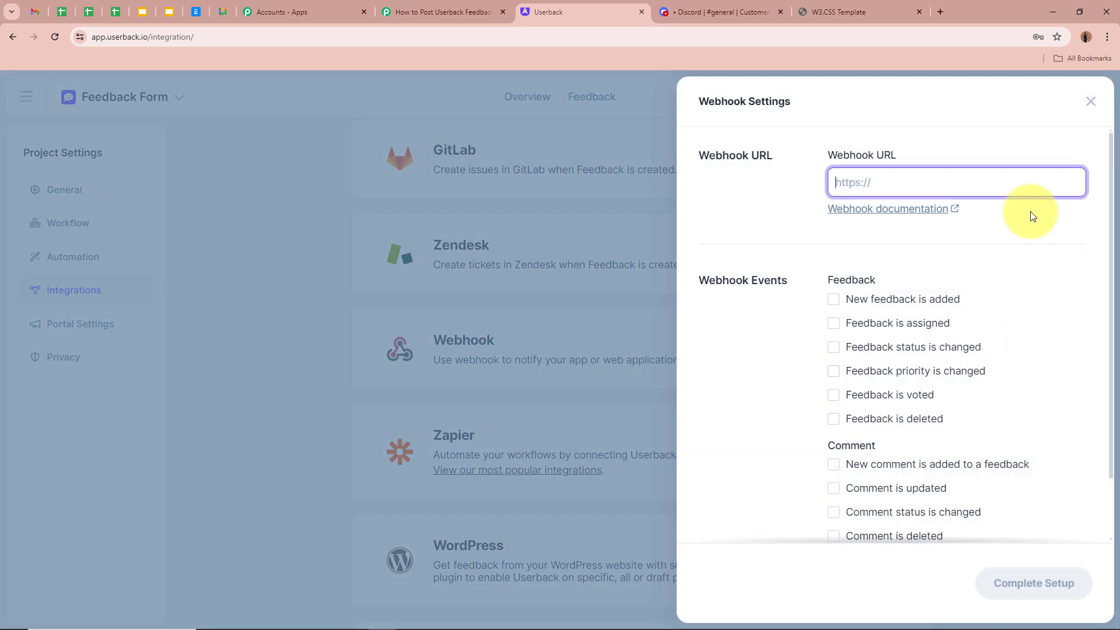
Step: Paste the copied Pabbly Connect webhook address as the Webhook URL in Userback's Webhook Settings
drag(692, 102, 833, 105)
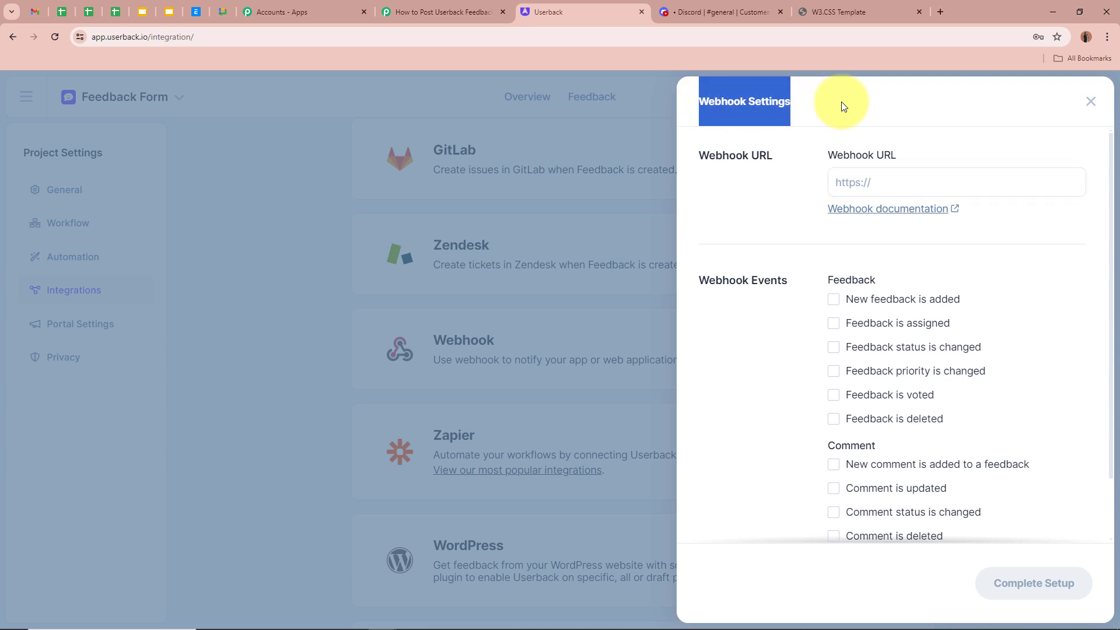
click(844, 105)
drag(700, 155, 935, 155)
click(923, 185)
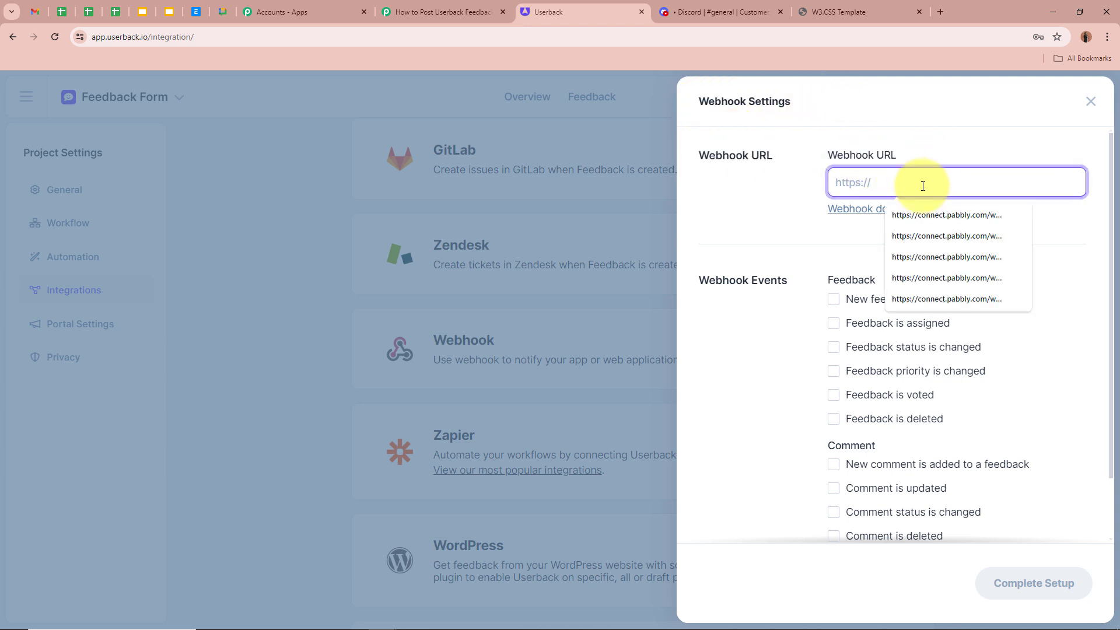
key(ctrl+v)
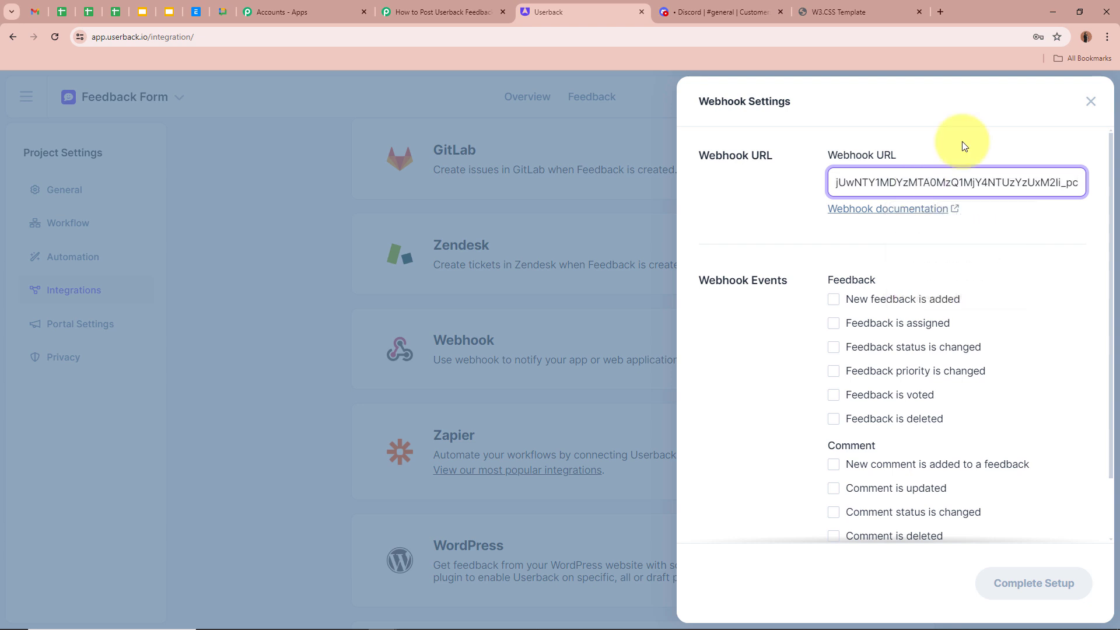
click(727, 240)
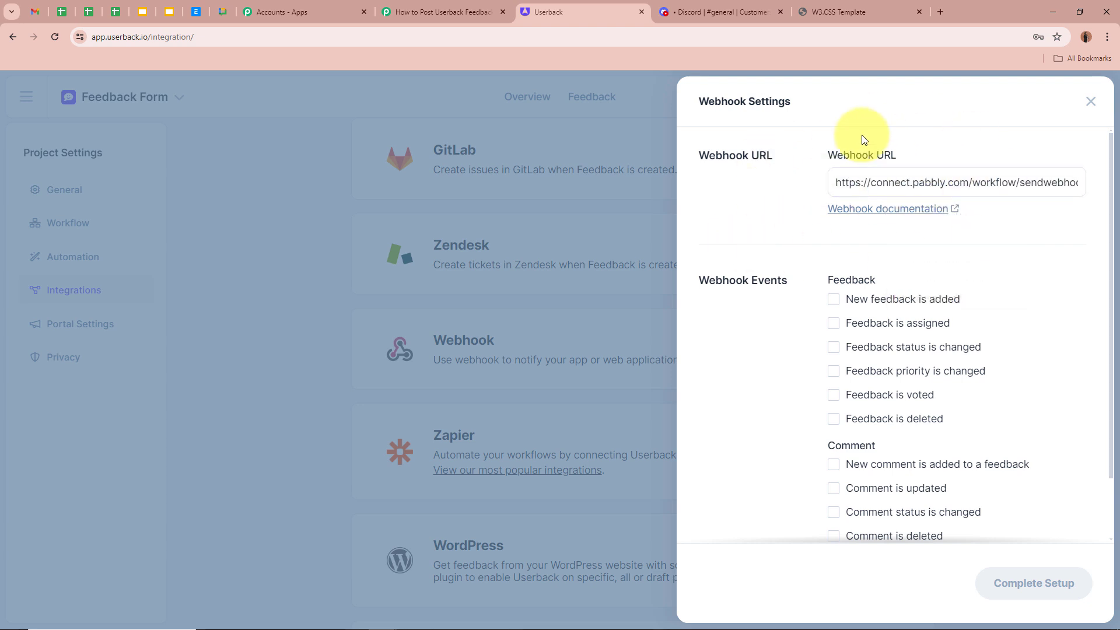
Step: Enable the "New feedback is added" webhook event and complete the setup to activate the Webhook integration
drag(703, 275, 784, 281)
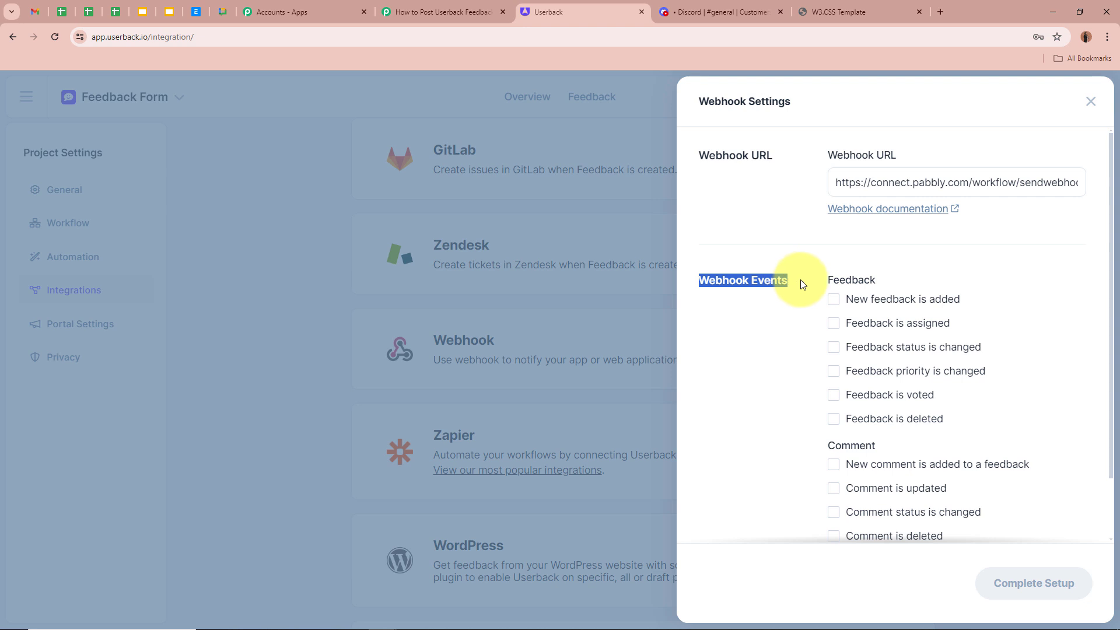
click(773, 358)
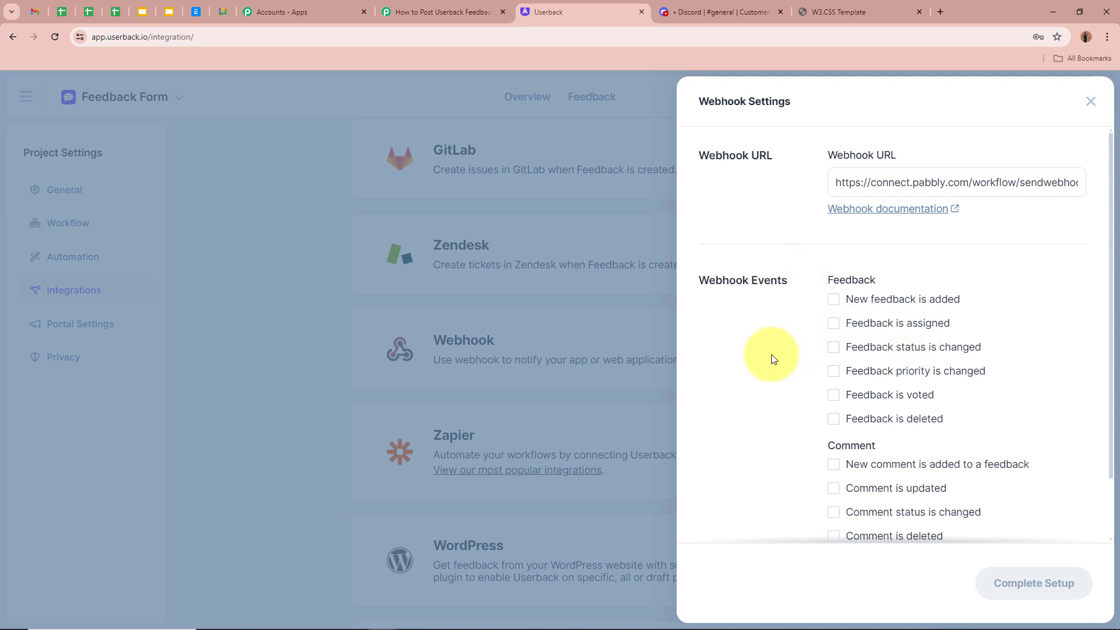
click(836, 301)
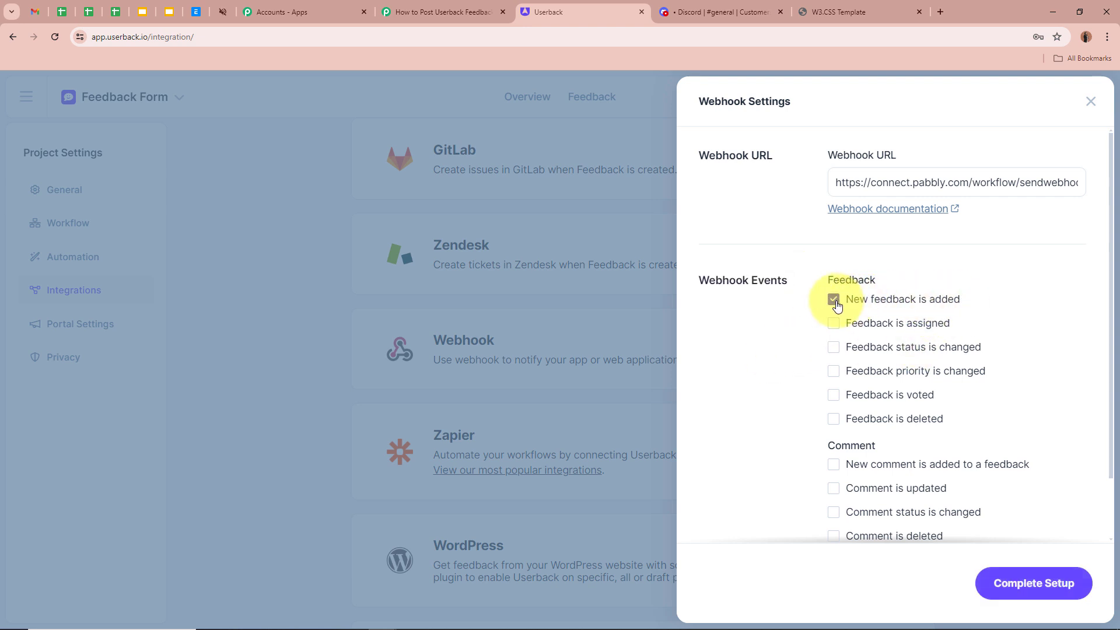
click(427, 5)
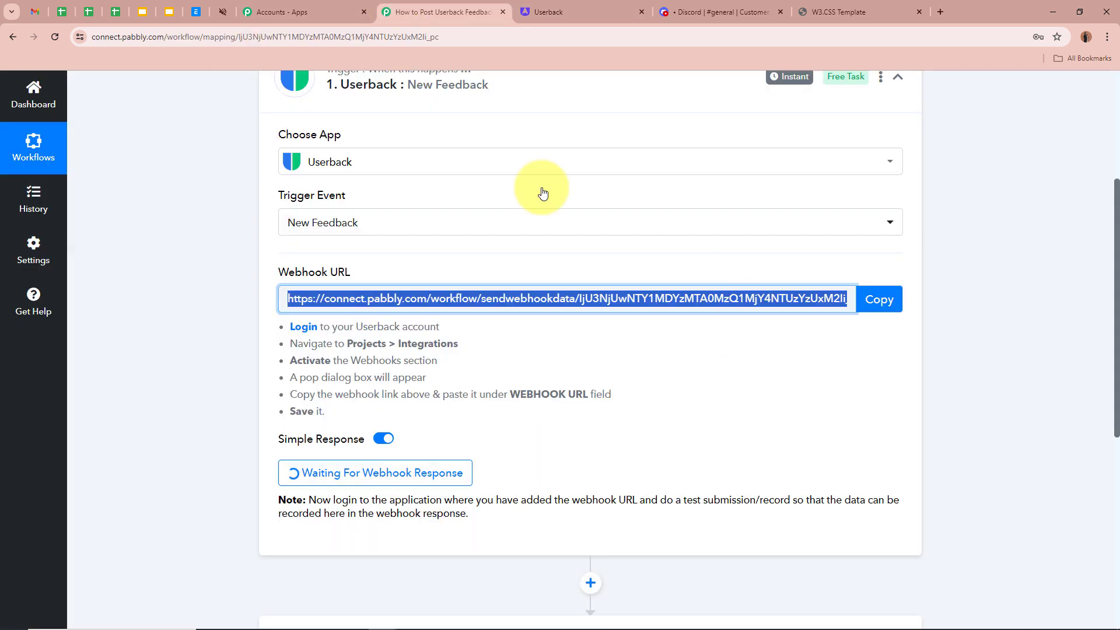
click(554, 6)
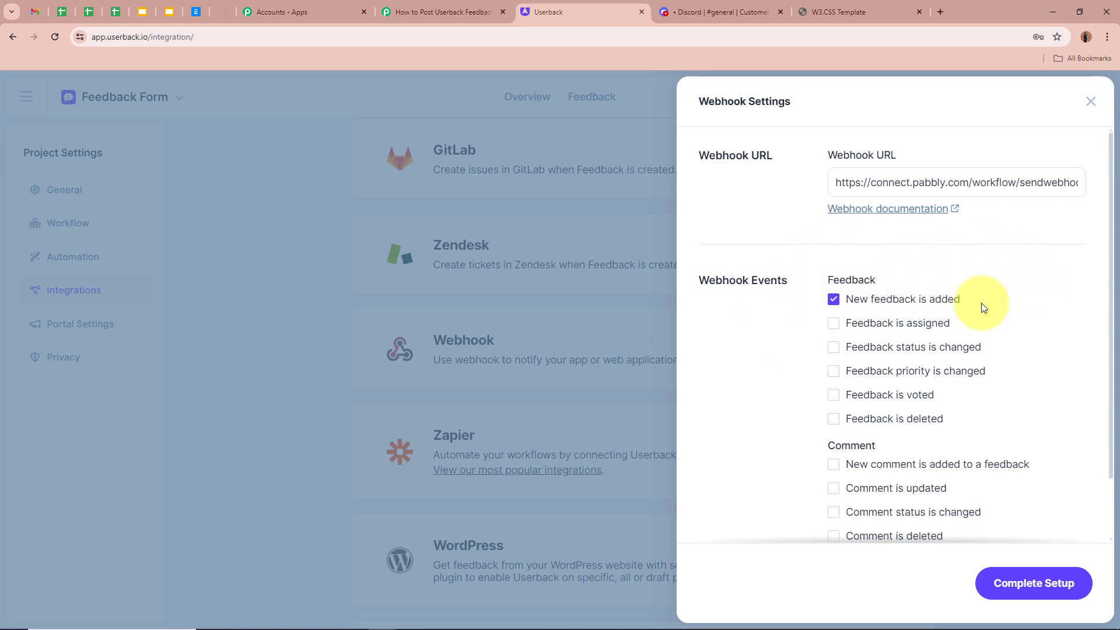
click(1031, 590)
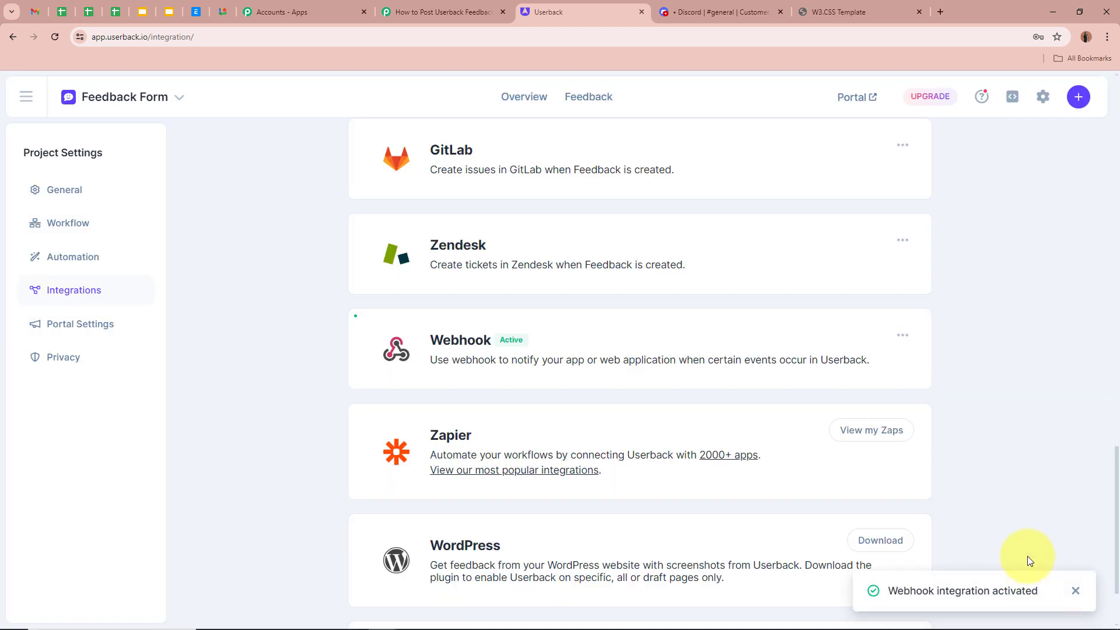
double_click(461, 340)
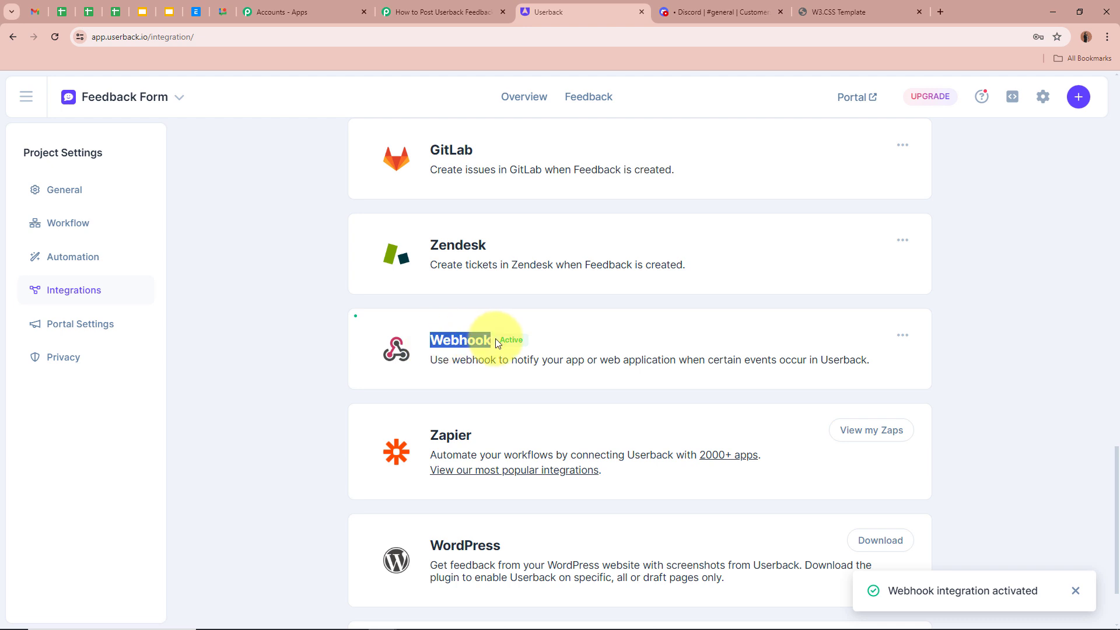
drag(495, 338, 569, 339)
click(283, 344)
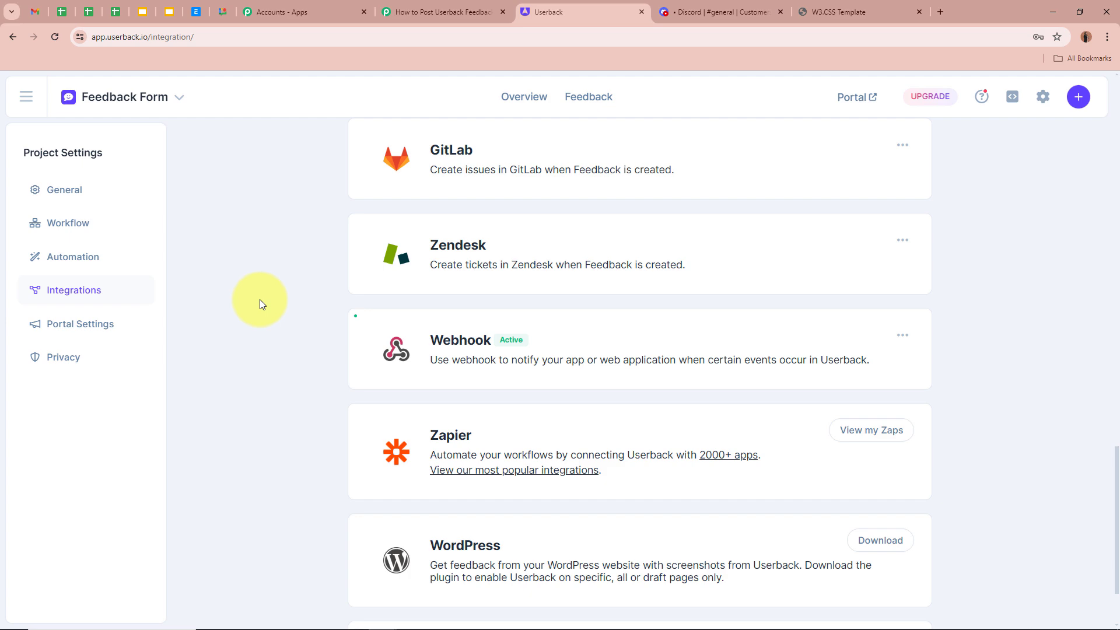
Step: Switch to the Pabbly Connect workflow and review the Userback trigger's setup and webhook capture status
click(435, 4)
scroll(164, 200, down, 3)
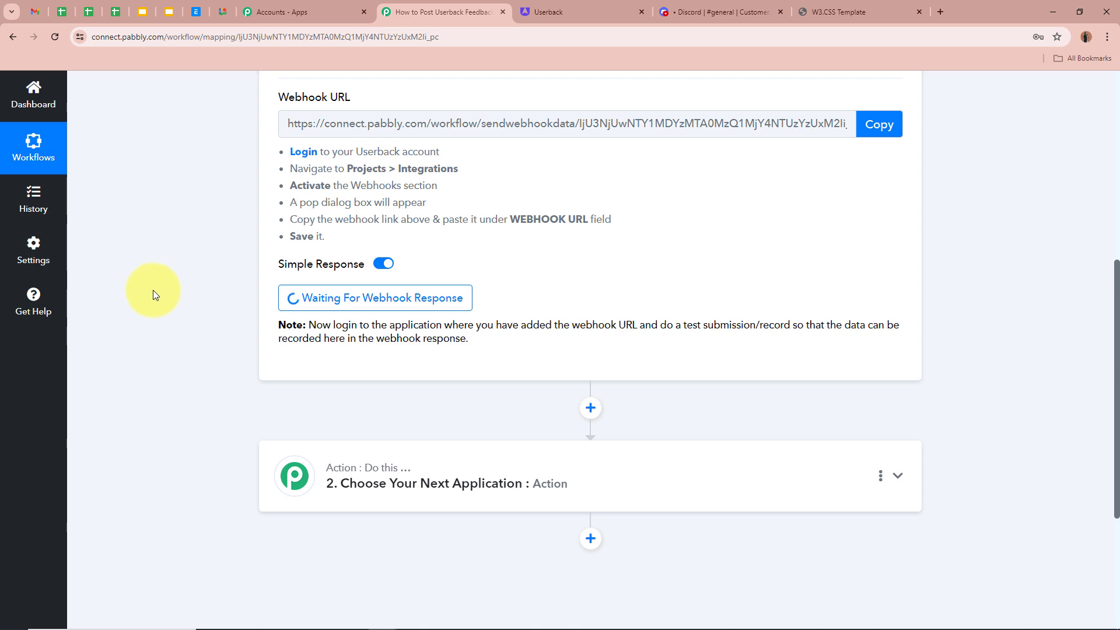
scroll(153, 295, up, 7)
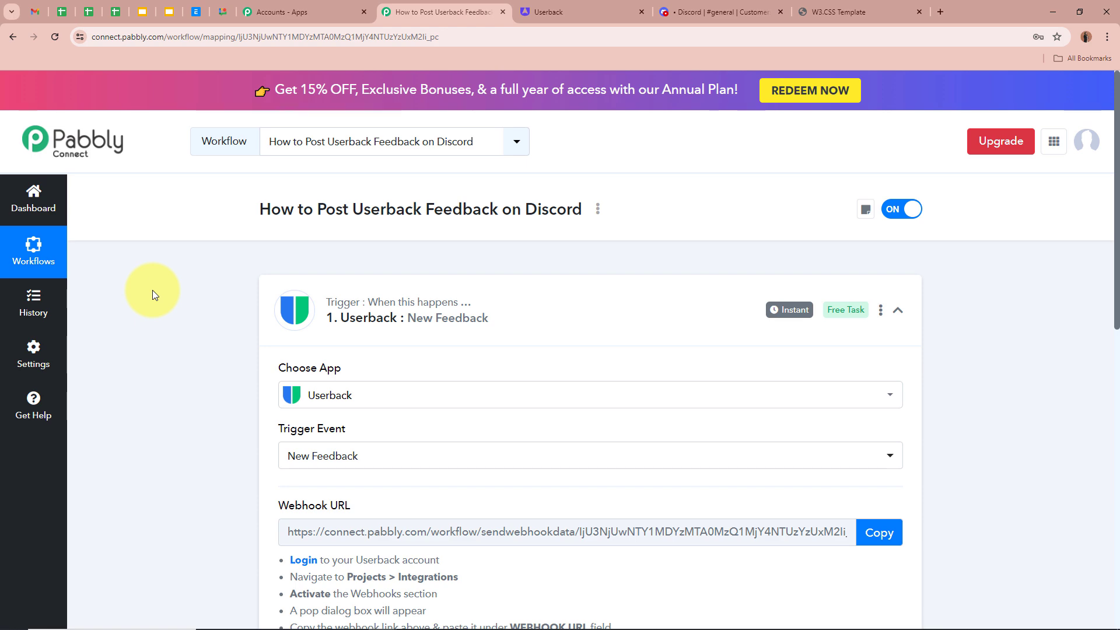
scroll(173, 311, down, 7)
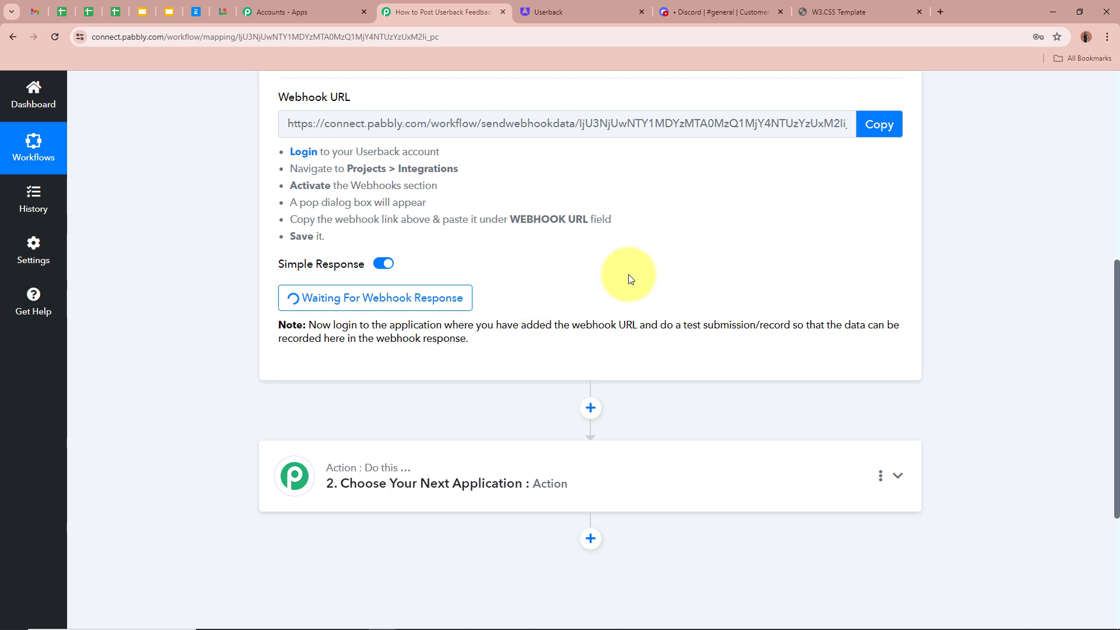
scroll(180, 254, up, 7)
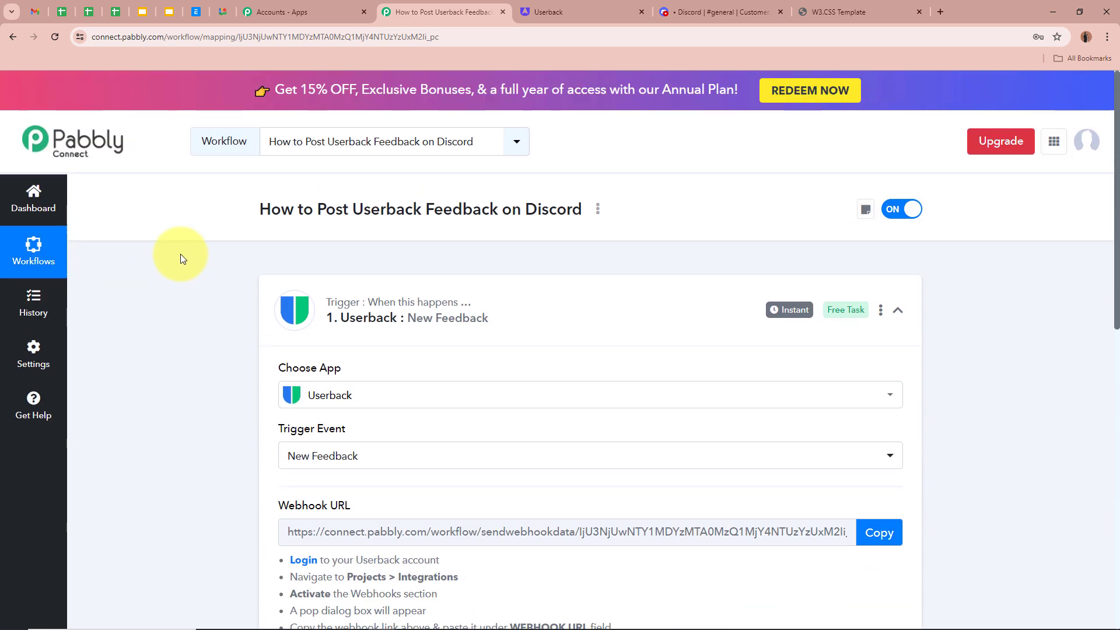
Step: Switch to the pabcon.w3spaces.com website, open its General feedback form and rate the experience four stars
click(852, 11)
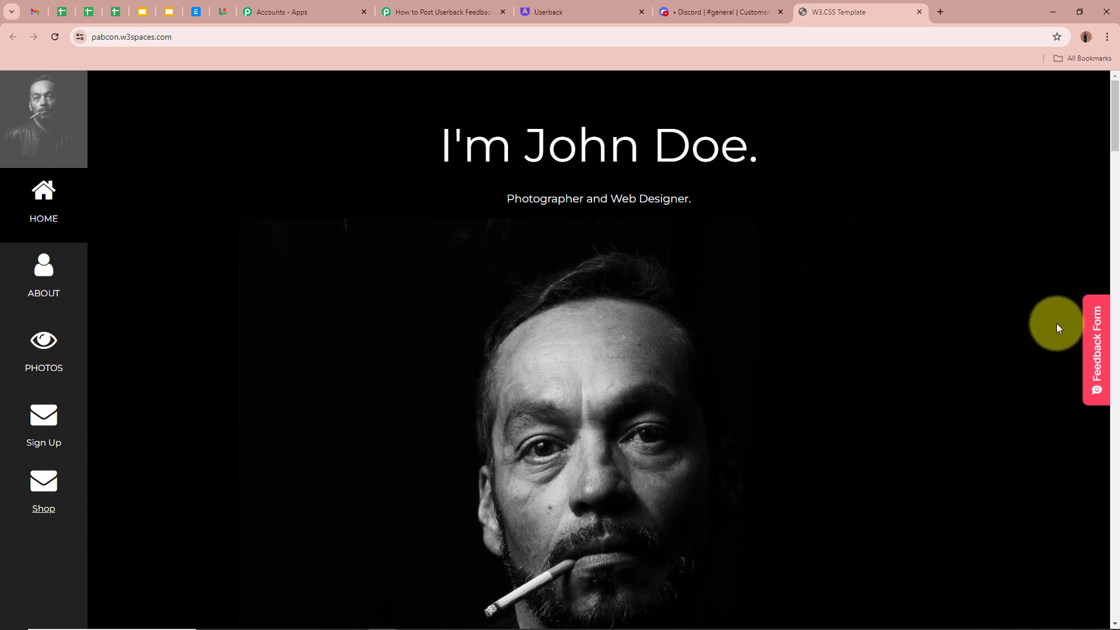
click(1098, 370)
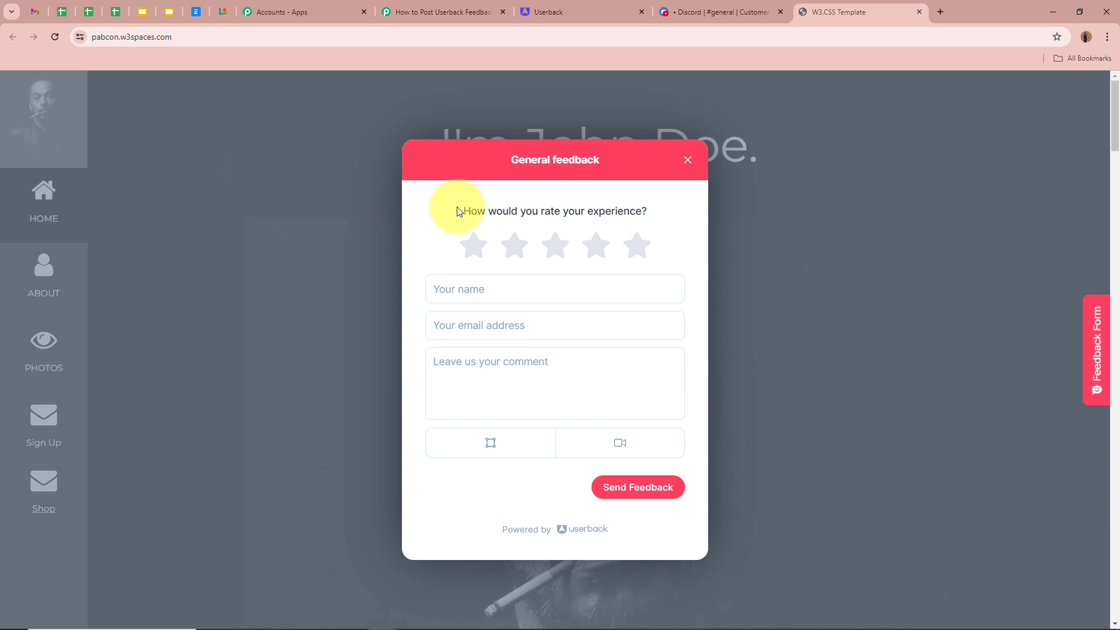
drag(461, 211, 649, 213)
click(654, 213)
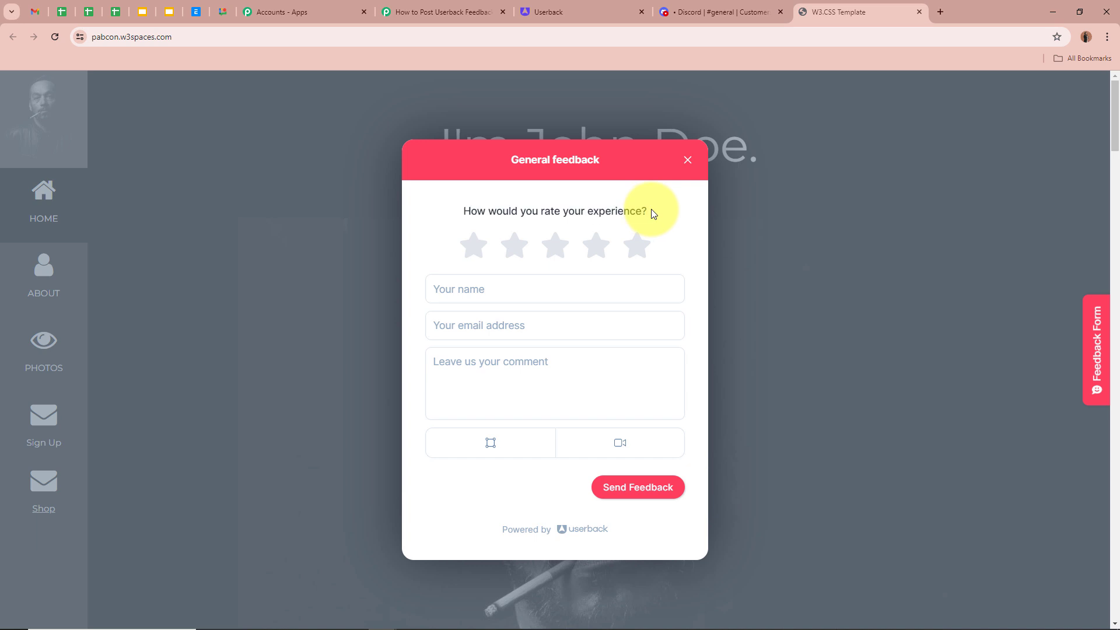
click(597, 248)
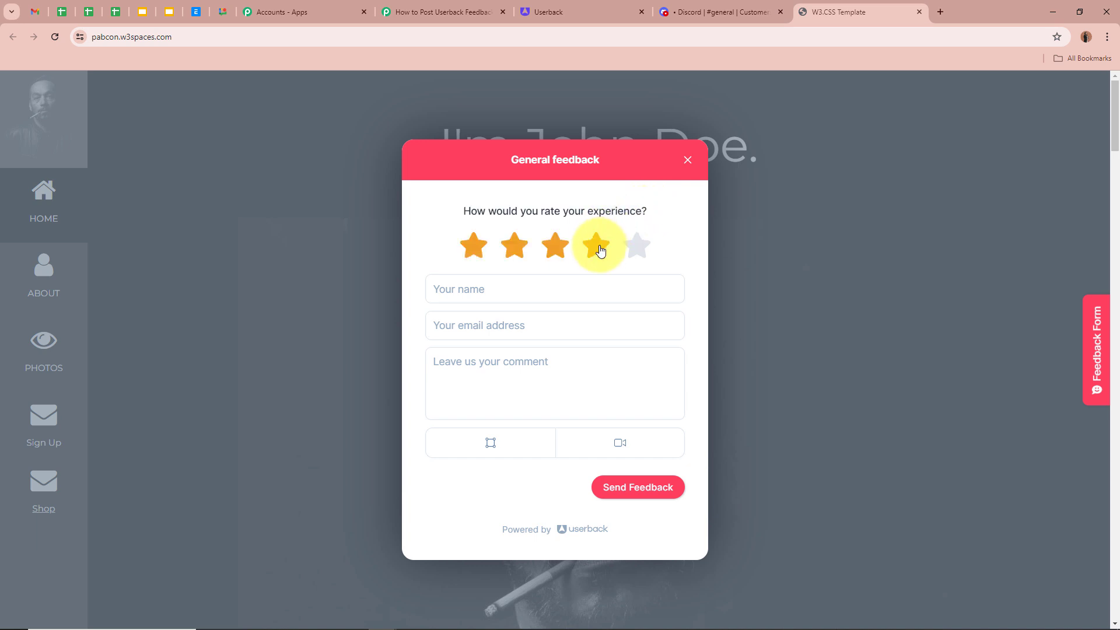
Step: Fill in the test sender's name and email address in the General feedback form
click(502, 292)
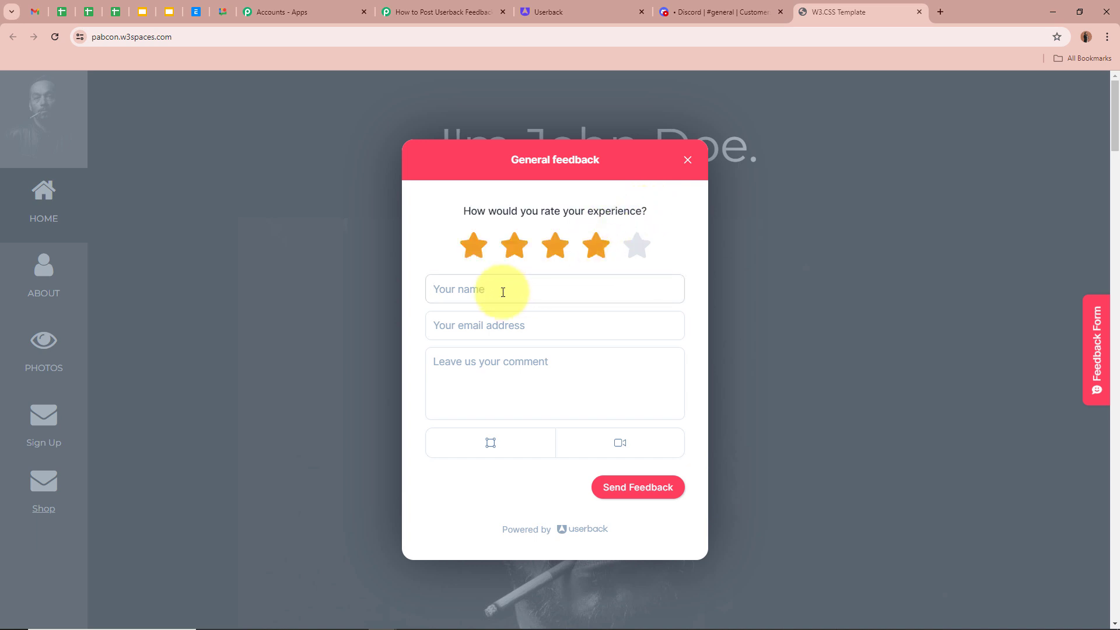
text(T)
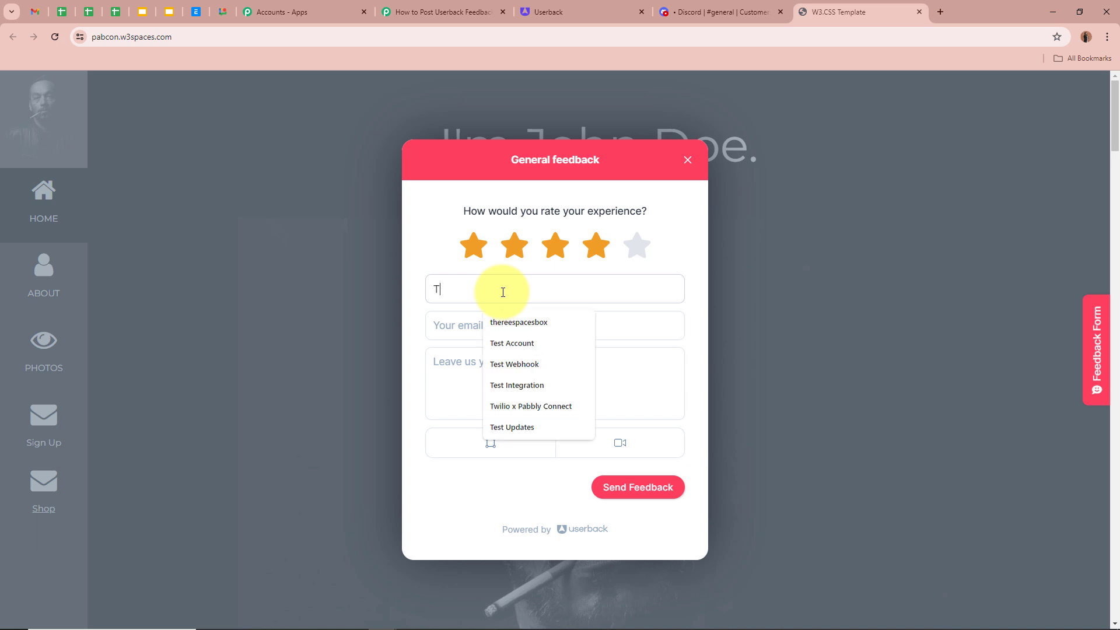
text(est Demo)
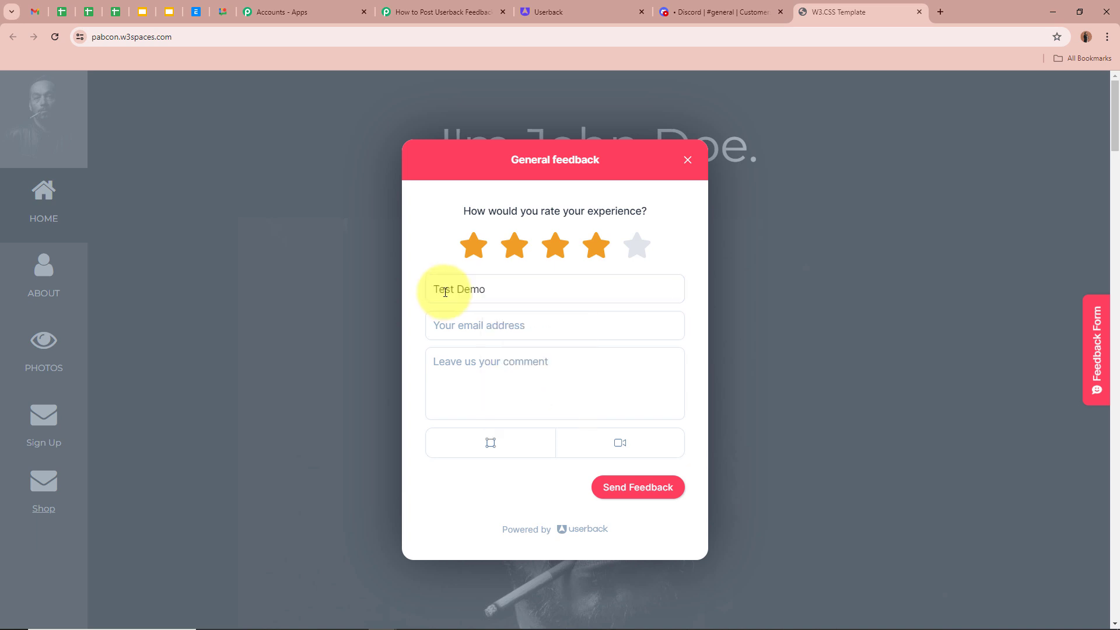
drag(496, 291, 424, 274)
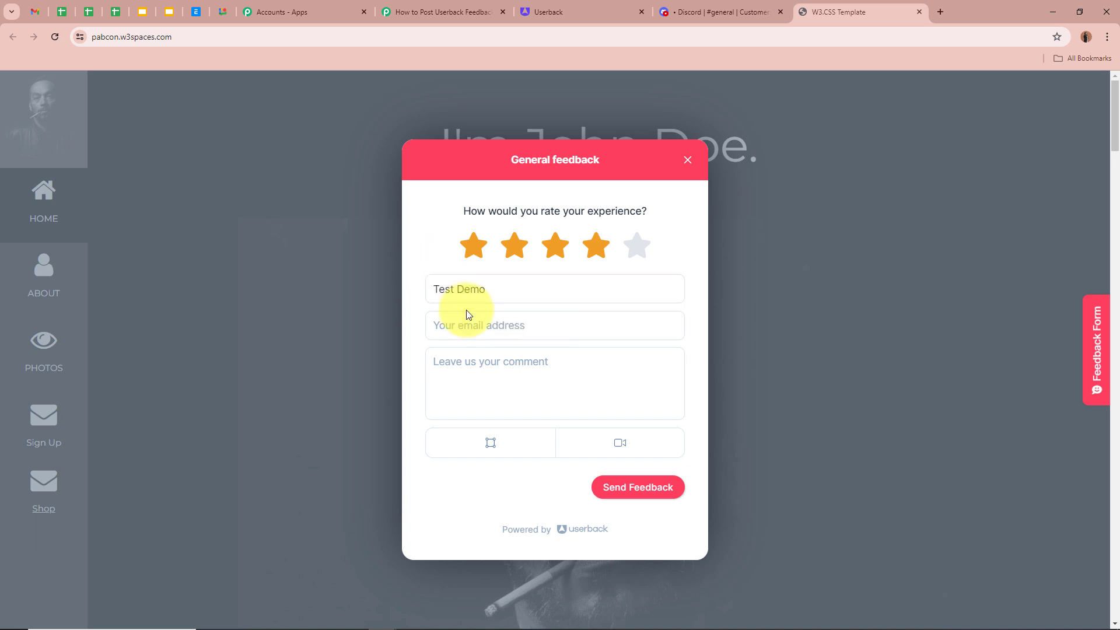
click(478, 326)
text(testdem)
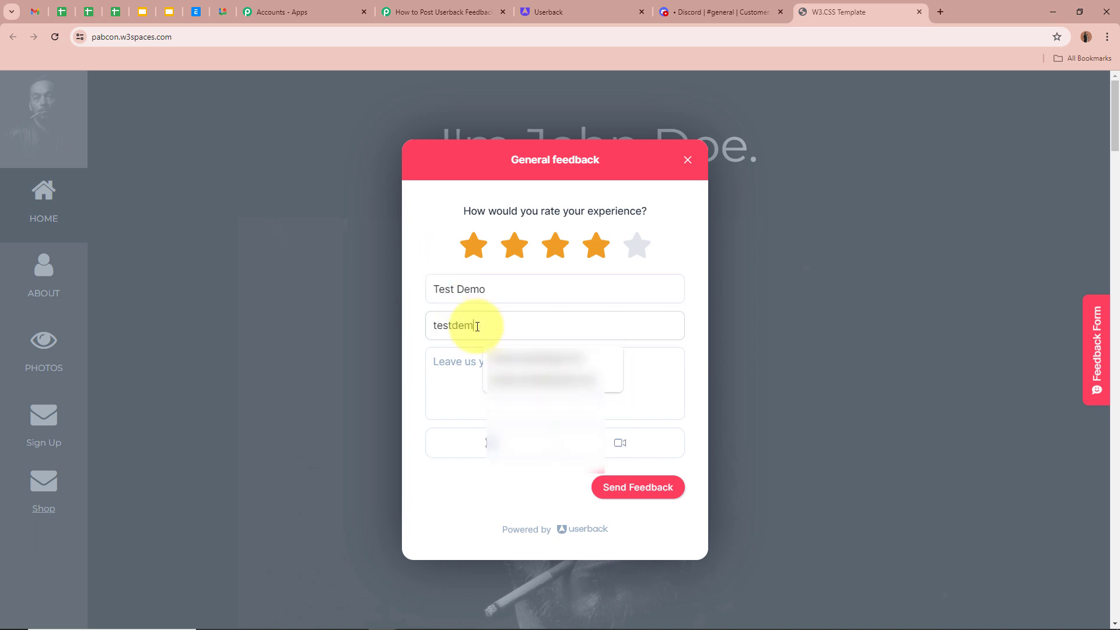
key(Down)
key(Return)
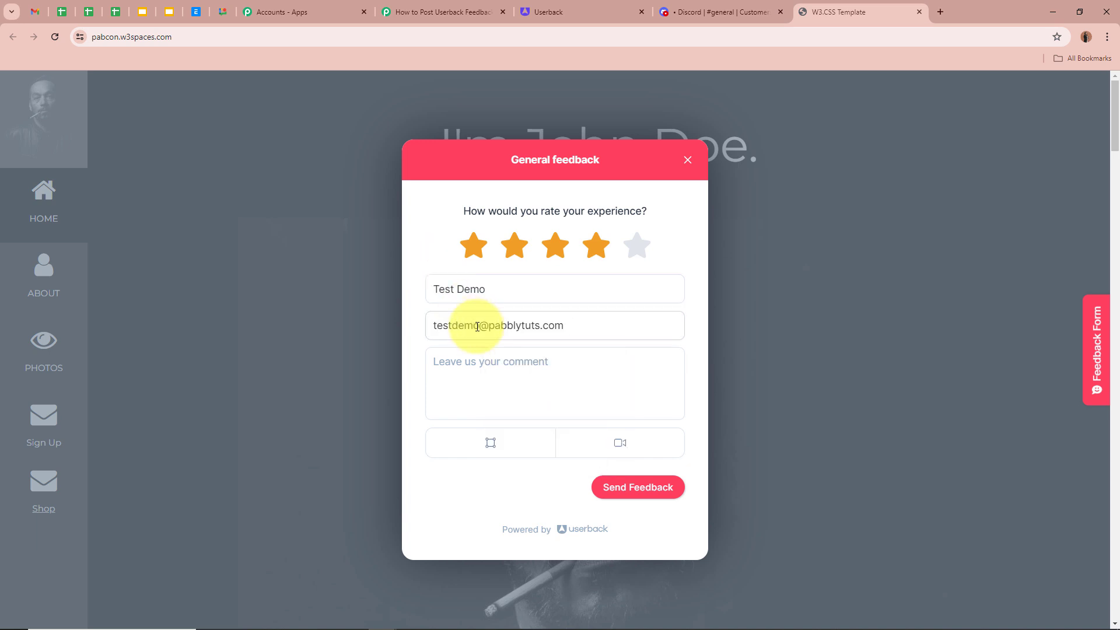
Step: Add the comment "Good Service" to the General feedback form and send the feedback
click(489, 361)
text(Good Service)
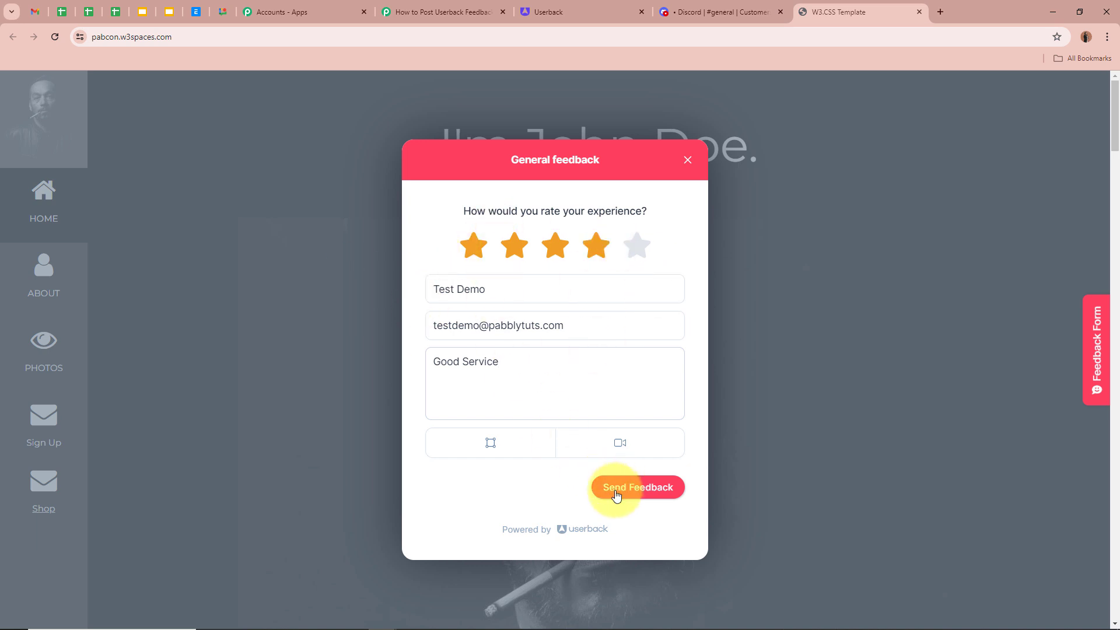
click(661, 495)
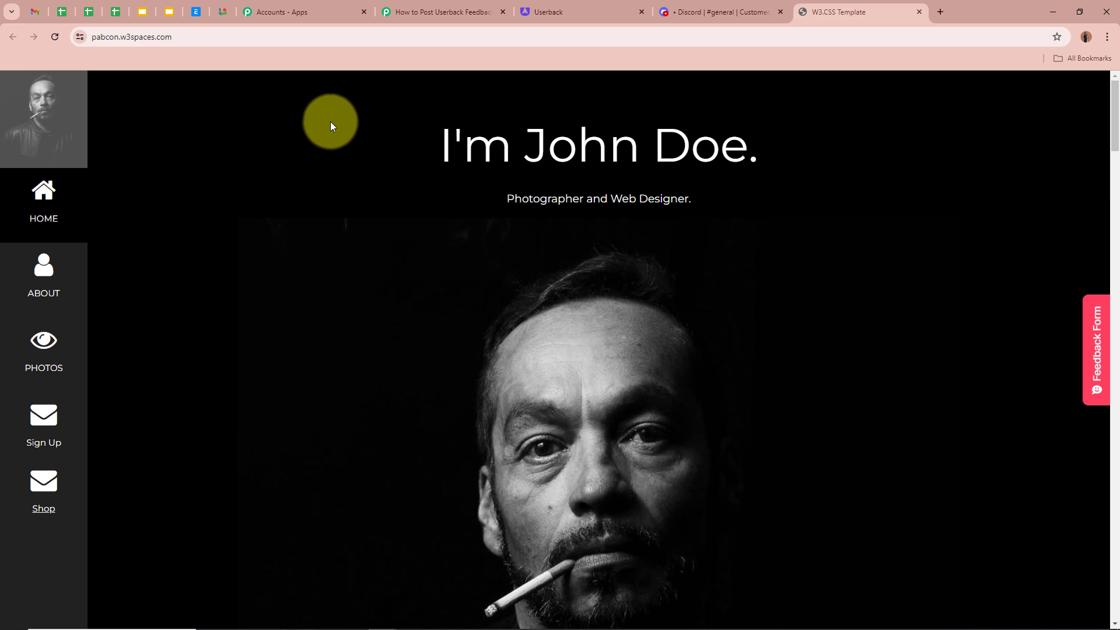
Step: Return to the Pabbly Connect workflow and bring up the response received by the Userback trigger
click(474, 7)
scroll(184, 314, down, 9)
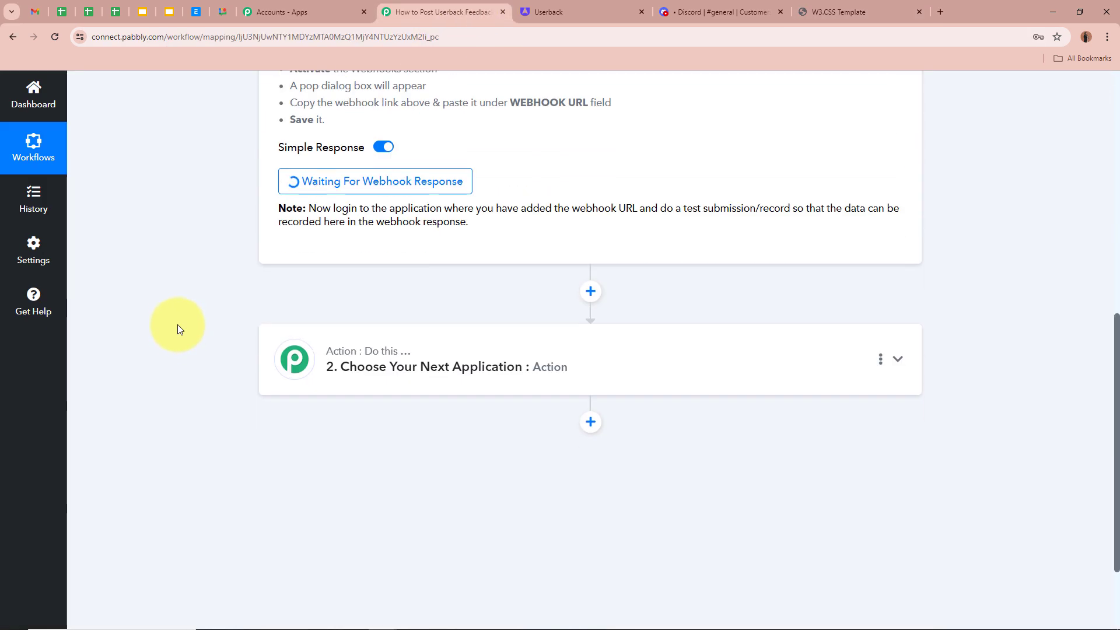
scroll(177, 325, up, 2)
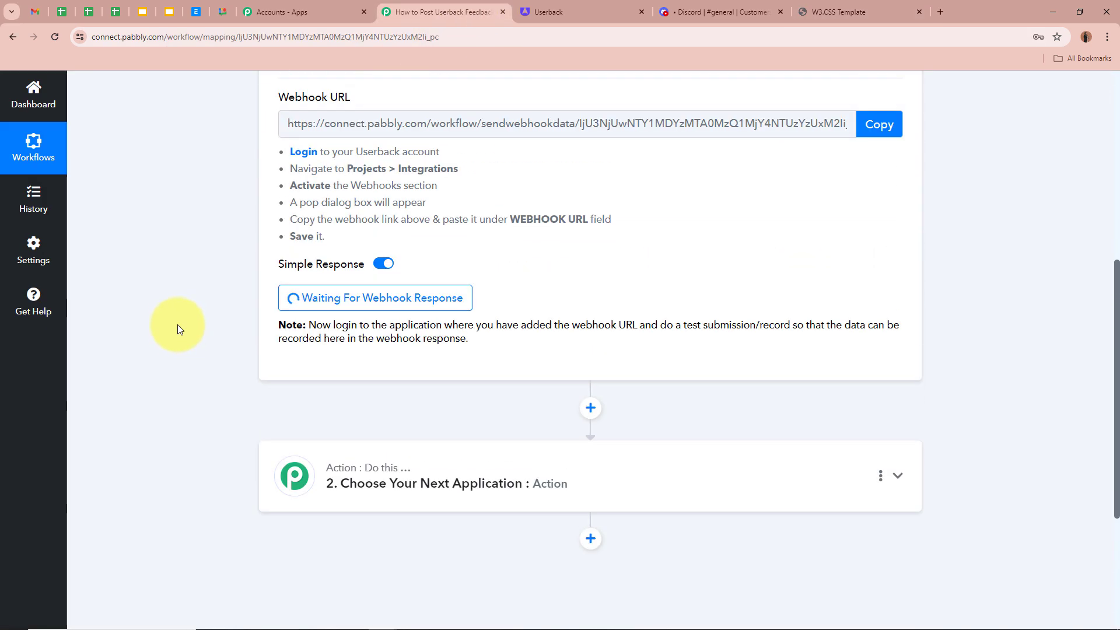
scroll(177, 316, down, 3)
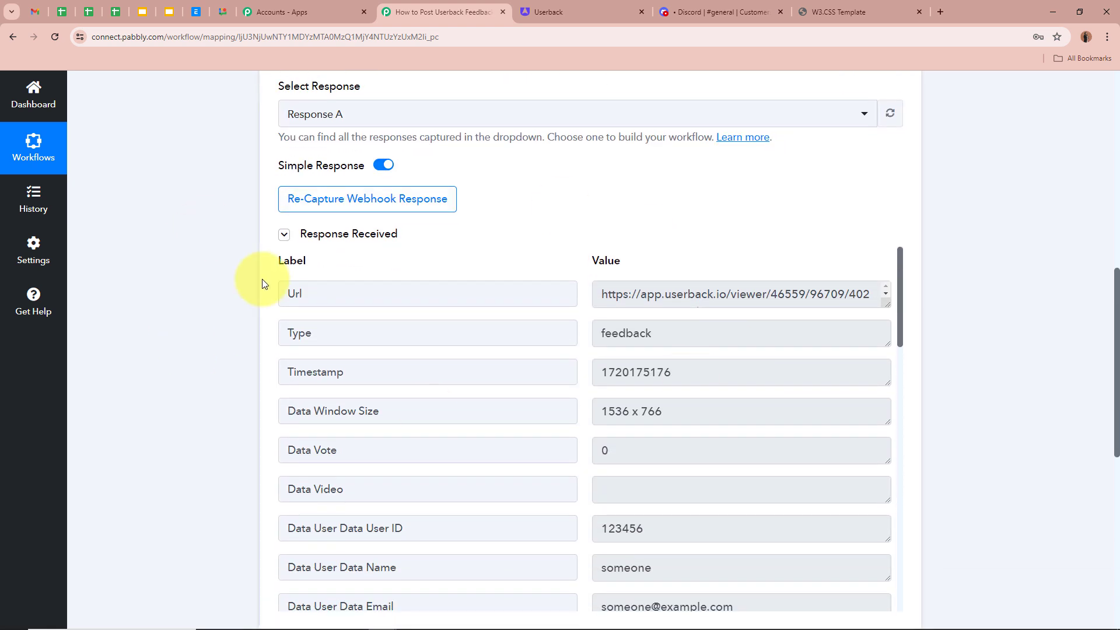
scroll(217, 282, down, 2)
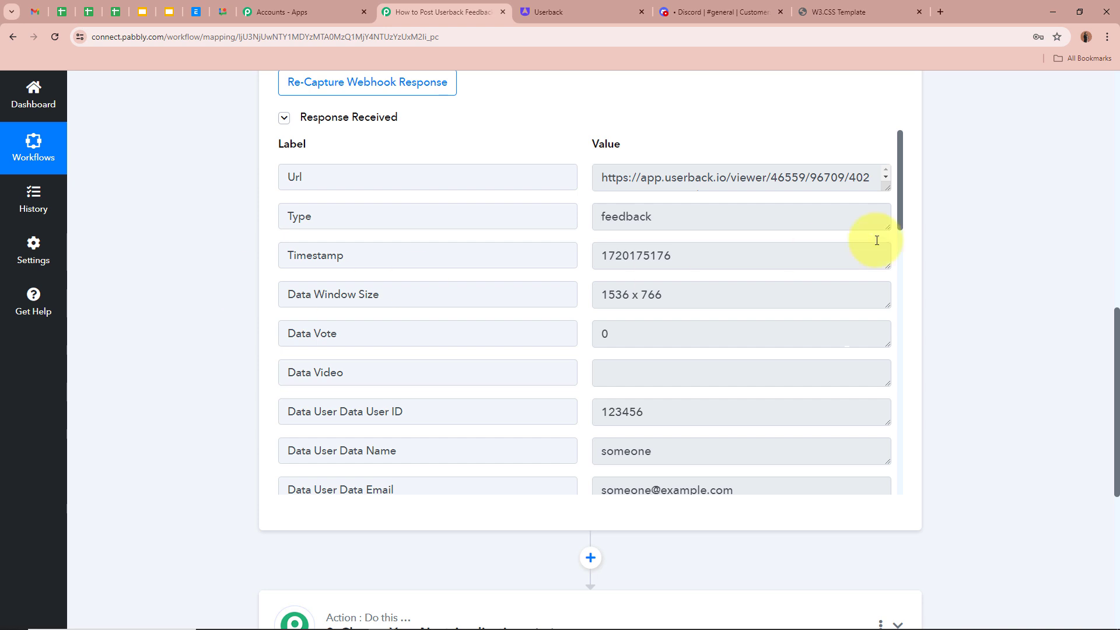
Step: Check the name, email, description and rating values in the response received by the Userback trigger
drag(902, 217, 905, 375)
double_click(641, 239)
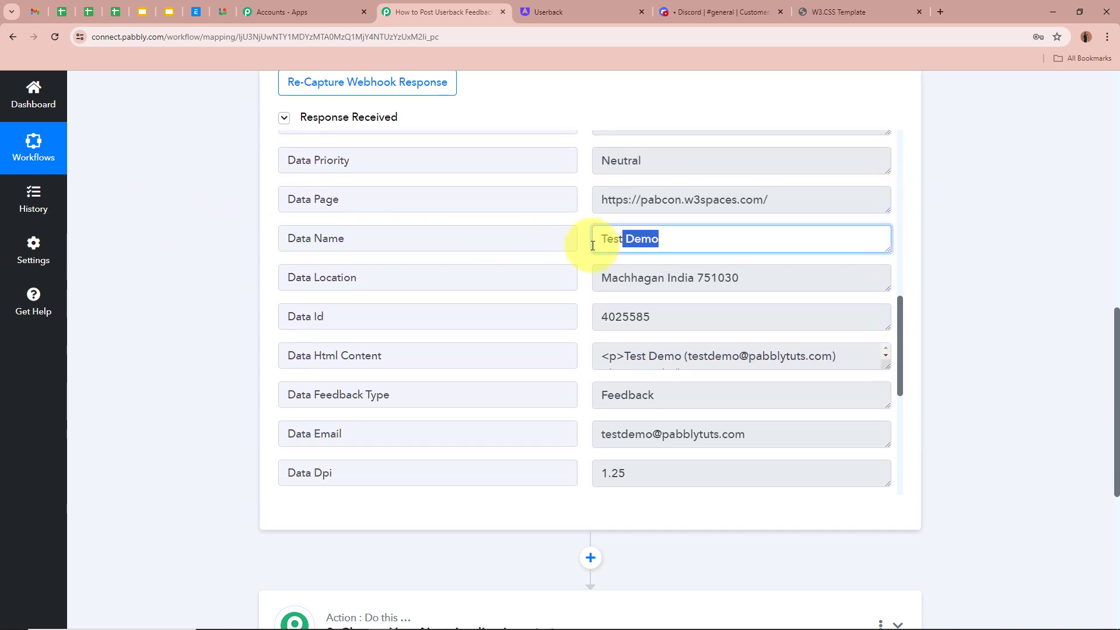
scroll(717, 306, down, 2)
click(607, 315)
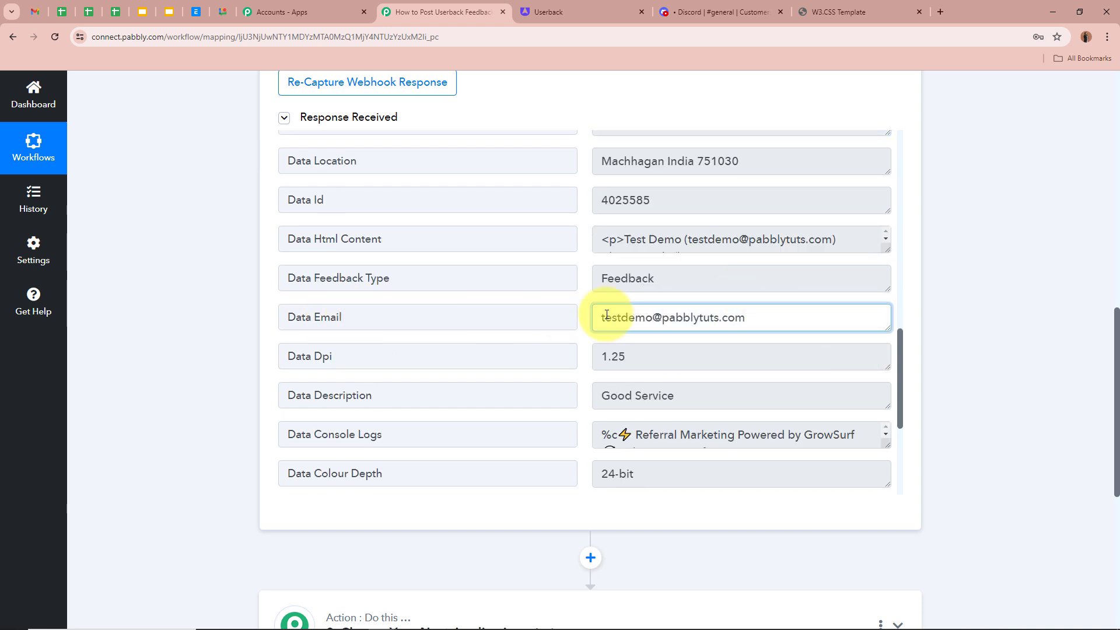
drag(606, 315, 845, 321)
click(845, 320)
scroll(816, 320, down, 1)
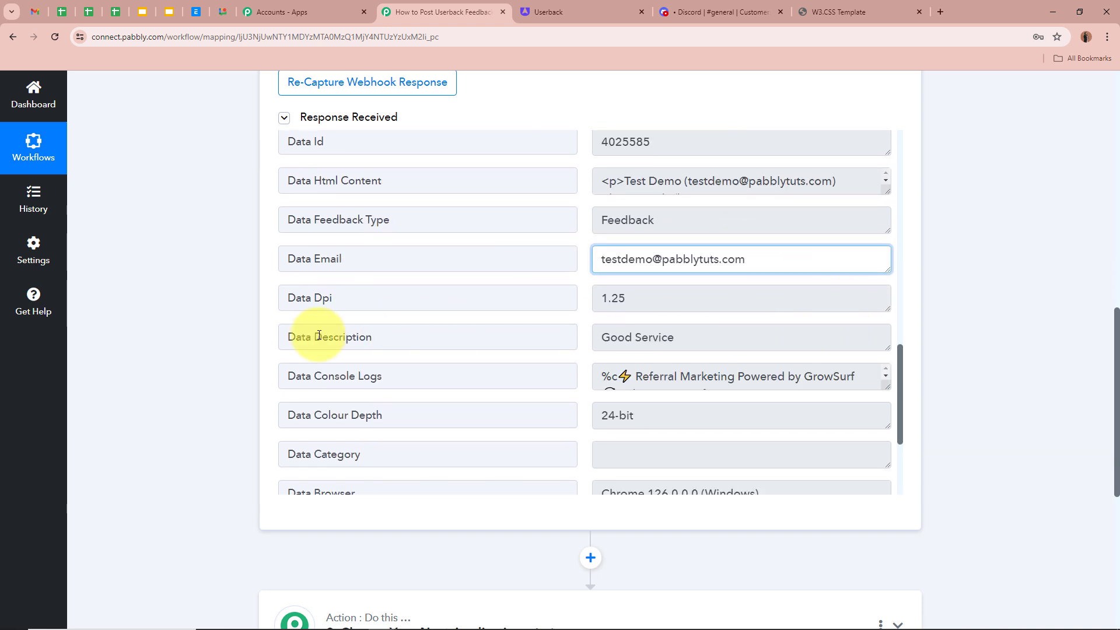
drag(688, 338, 740, 320)
scroll(808, 336, down, 3)
scroll(700, 327, up, 10)
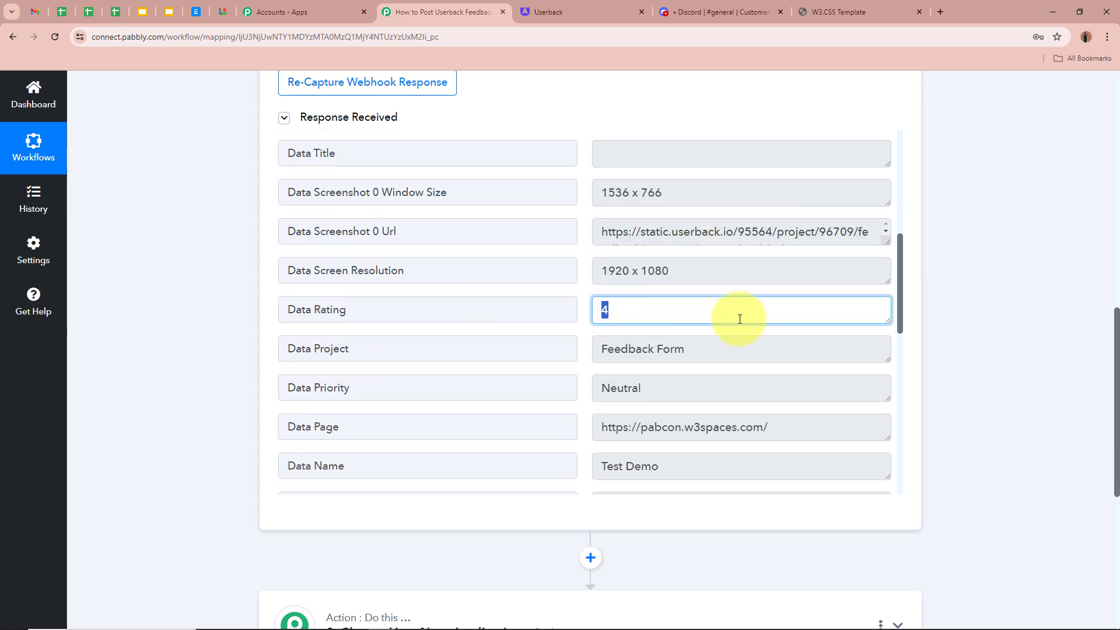
click(978, 325)
Step: Collapse the Userback trigger and choose Discord as the app for the workflow's action step
scroll(978, 326, up, 10)
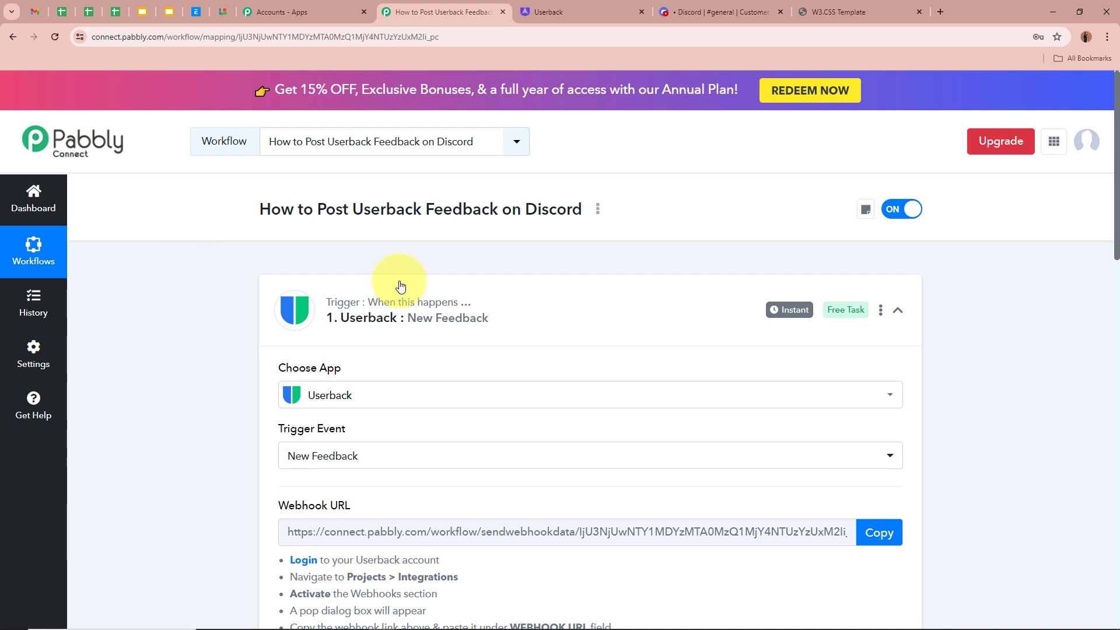
click(615, 307)
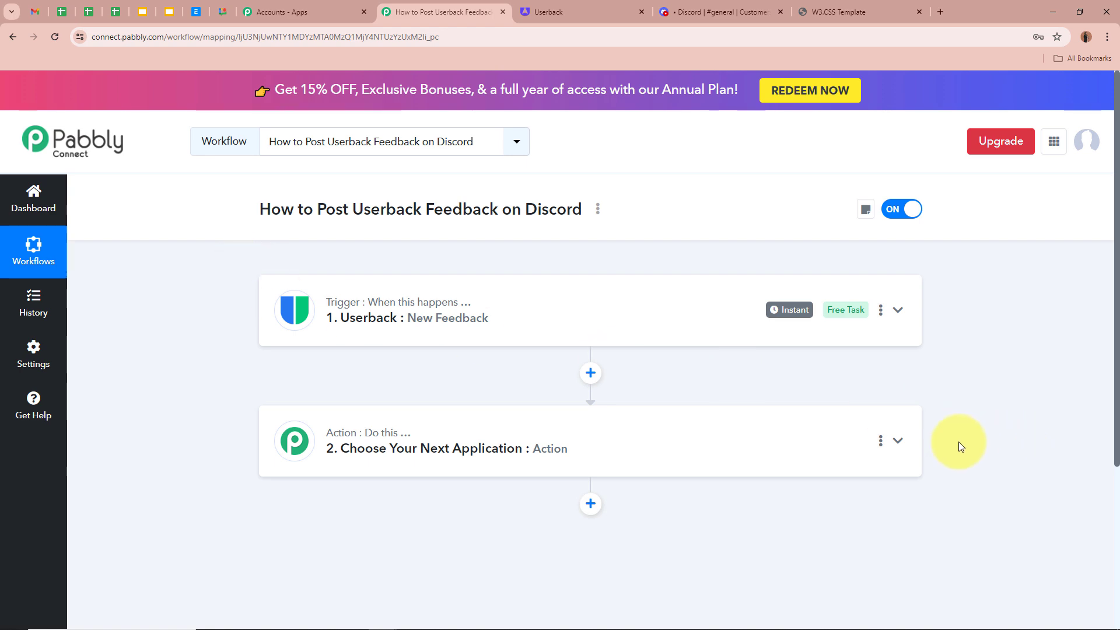
click(897, 441)
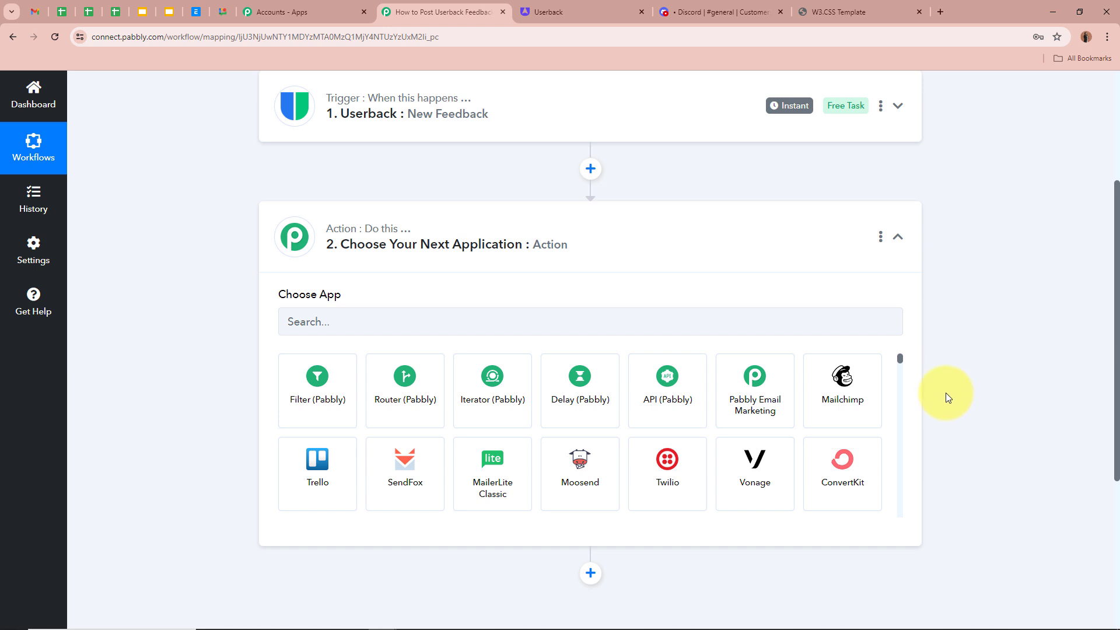
click(759, 12)
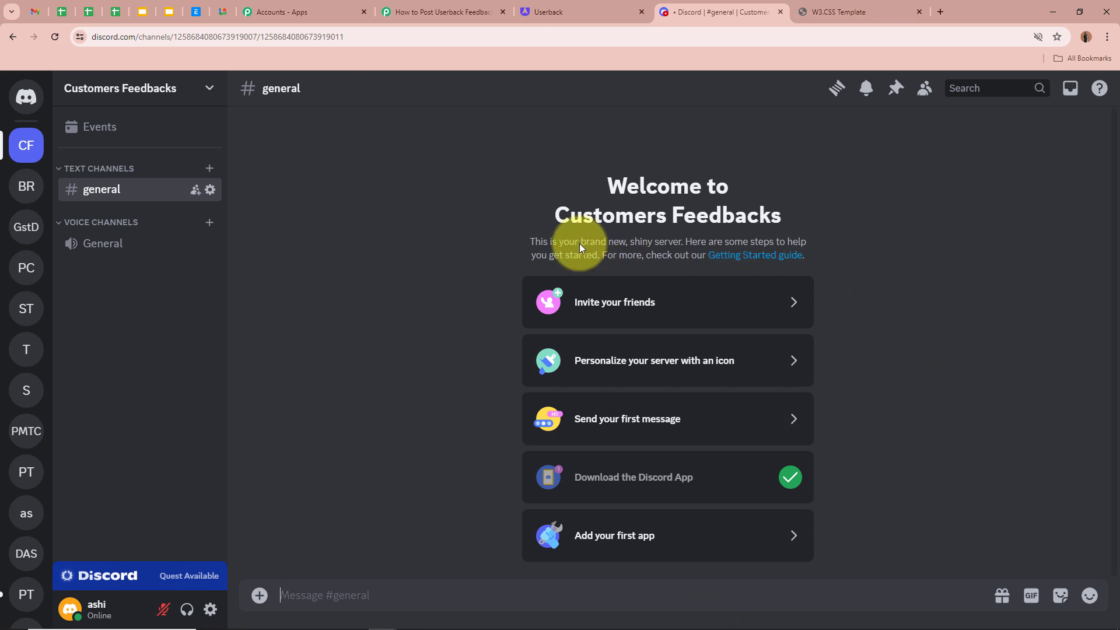
click(429, 12)
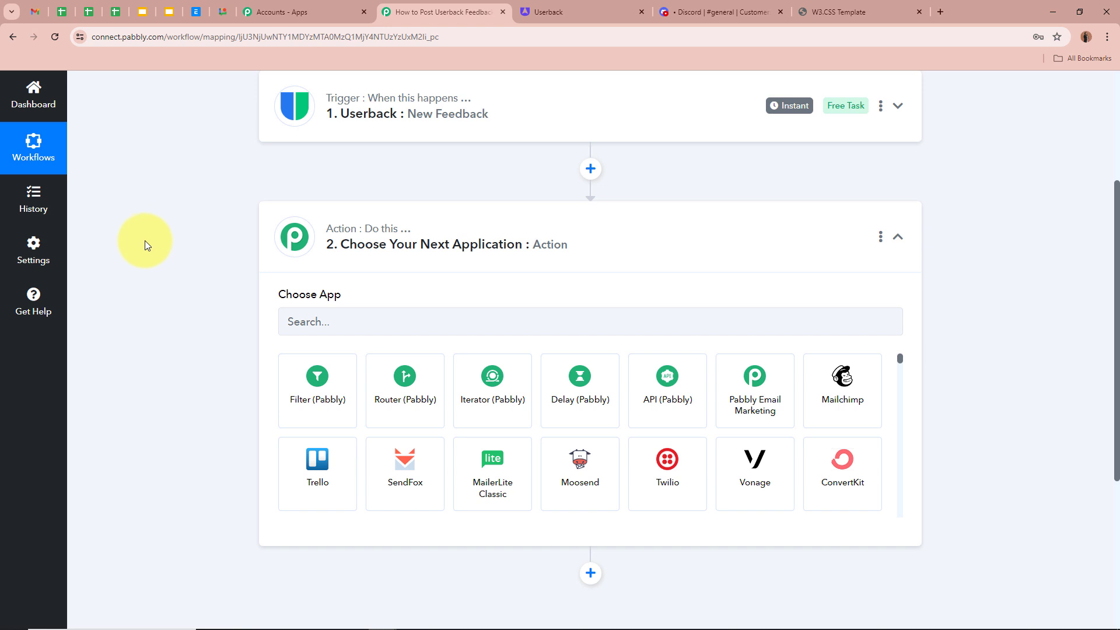
click(419, 319)
text(Dis)
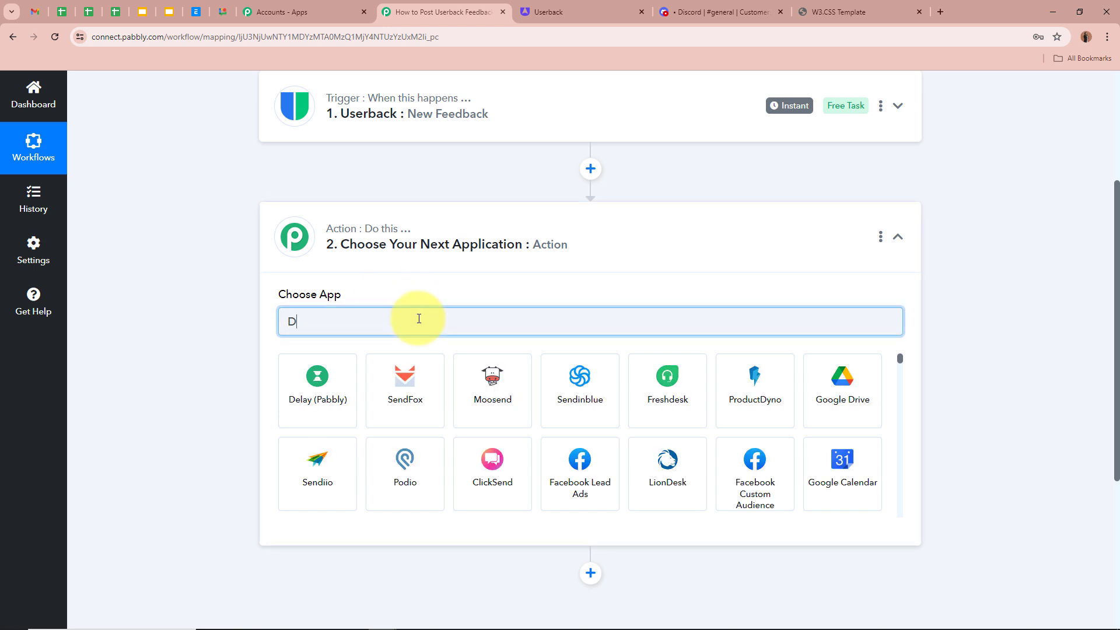
click(411, 388)
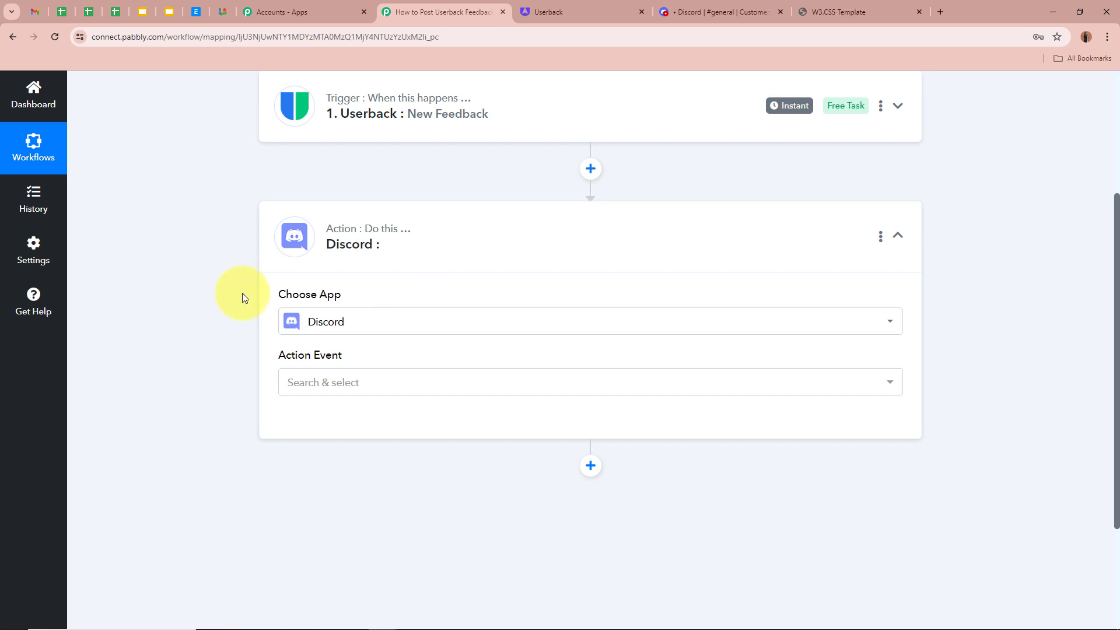
Step: Set the Discord action event to Send Channel Message (Markdown) and connect it
click(358, 382)
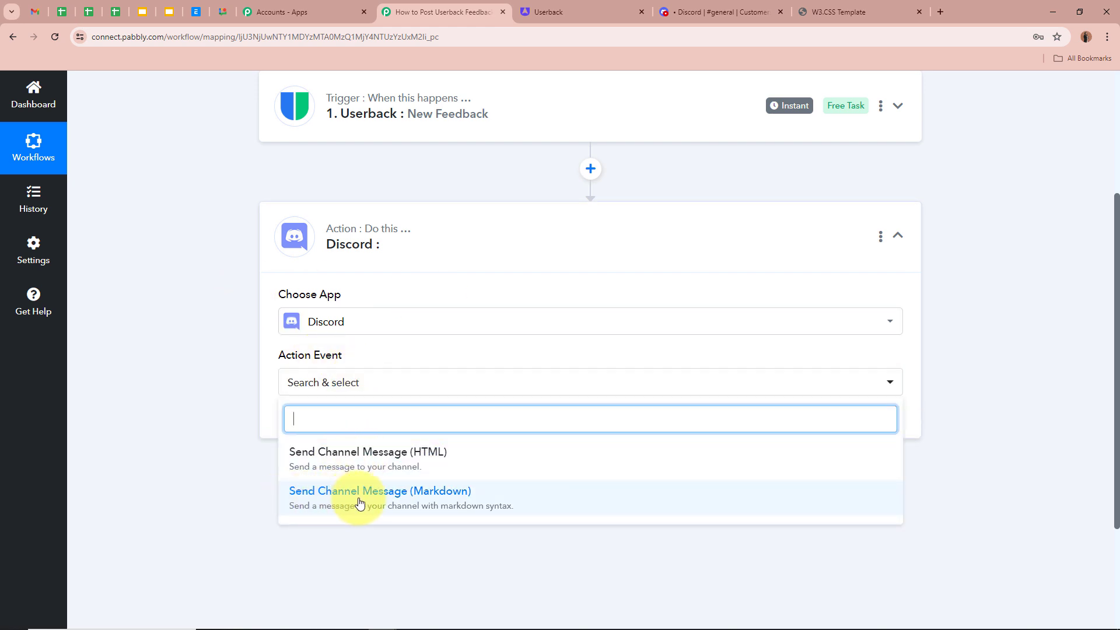
click(441, 500)
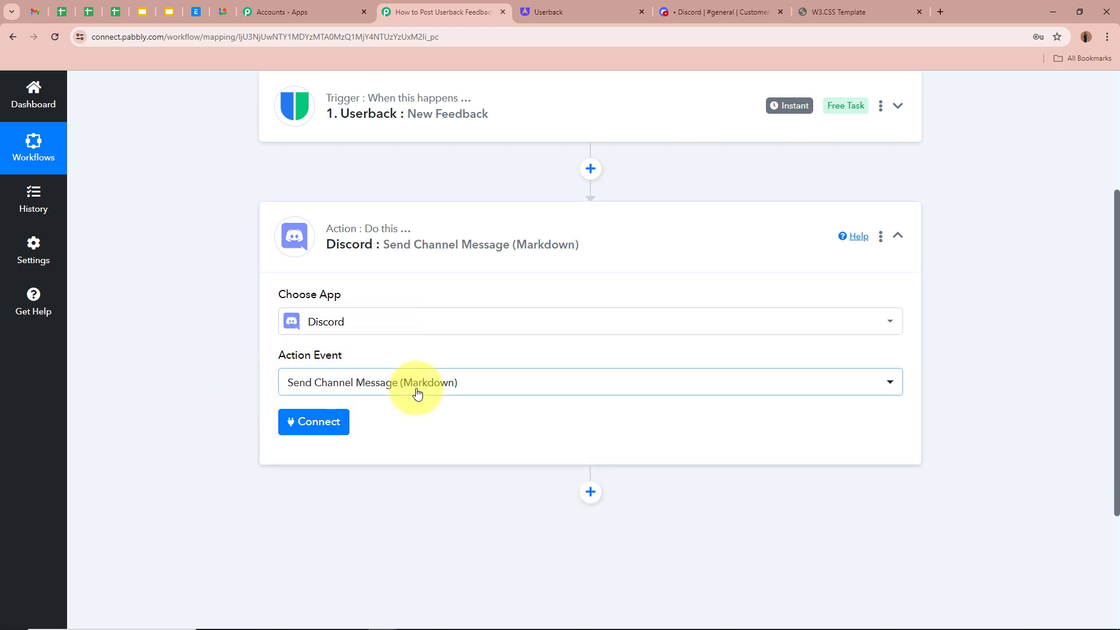
scroll(210, 383, down, 1)
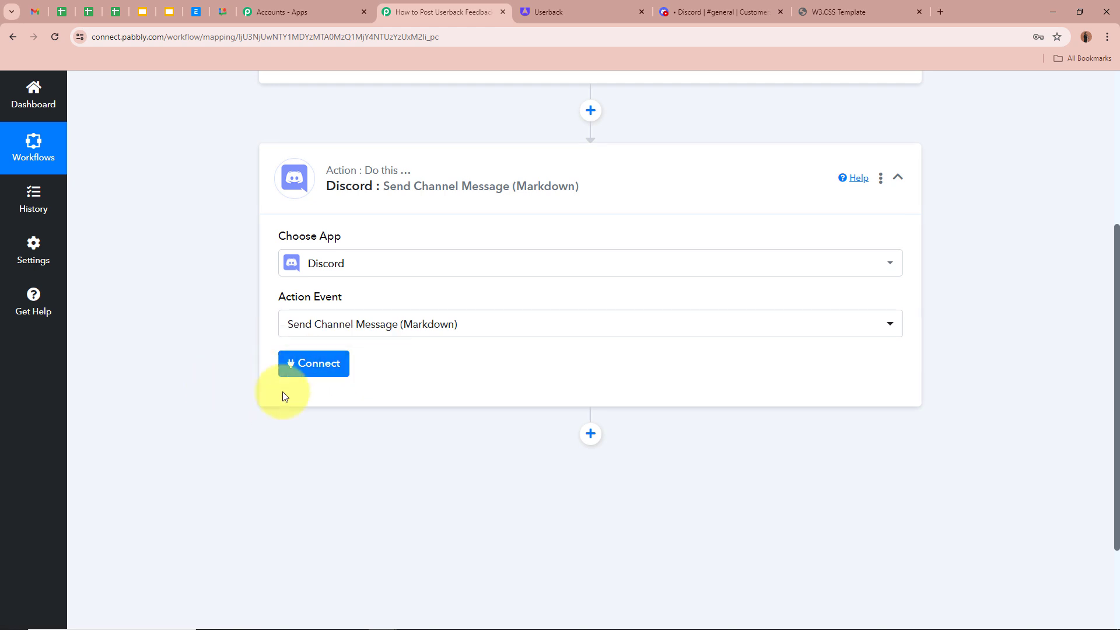
click(313, 369)
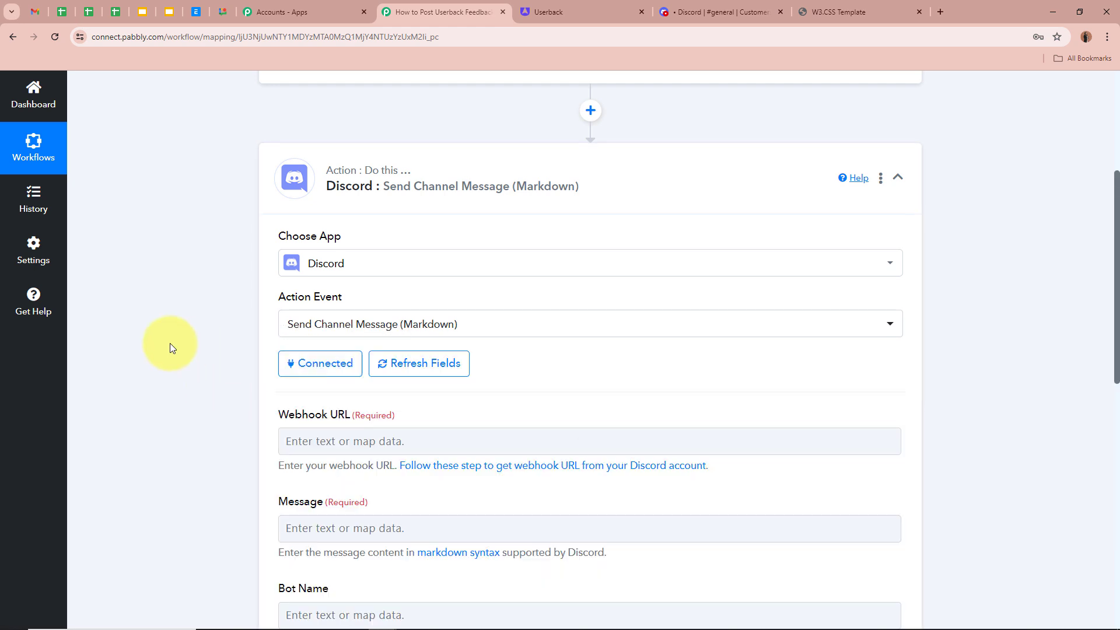
Step: Review the linked Pabbly forum guide on getting a webhook URL from Discord, and close it
scroll(170, 343, down, 1)
scroll(170, 348, down, 2)
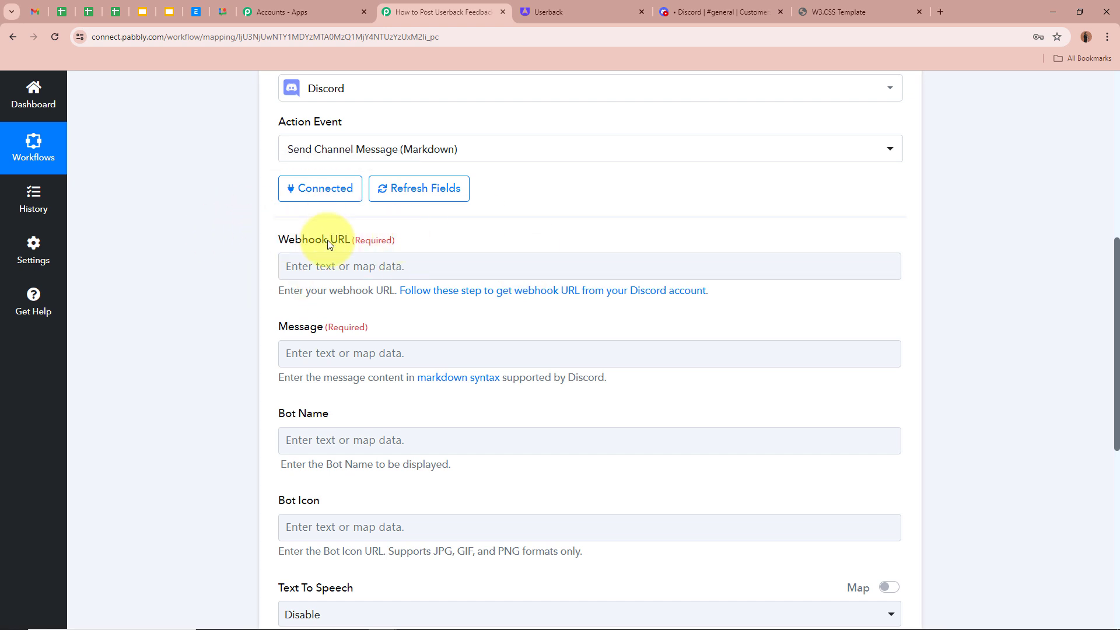
click(496, 295)
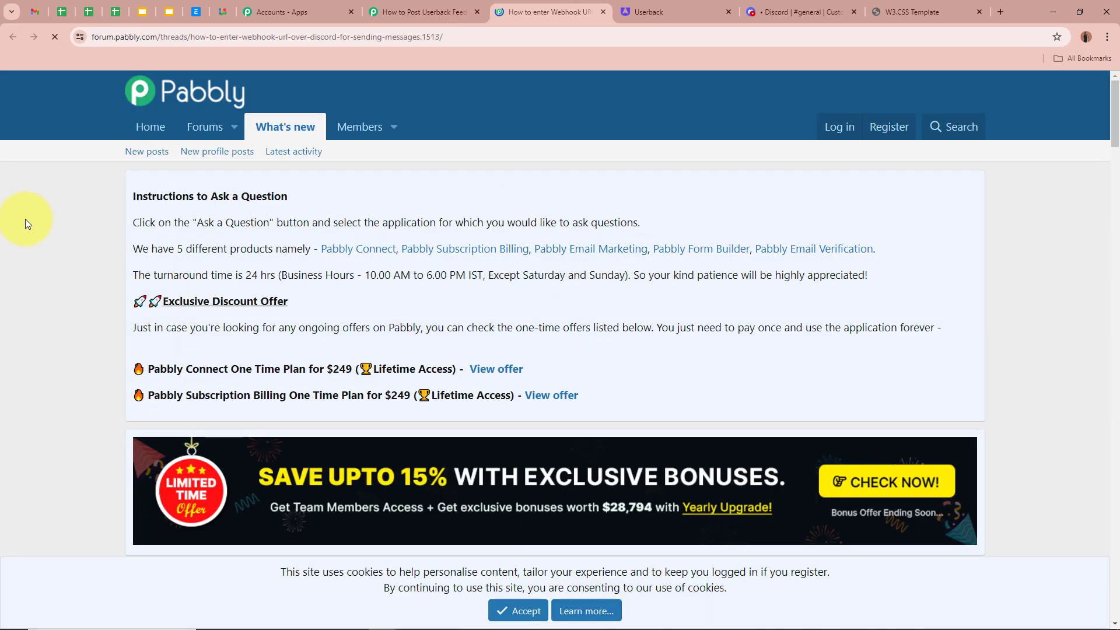
scroll(110, 260, down, 8)
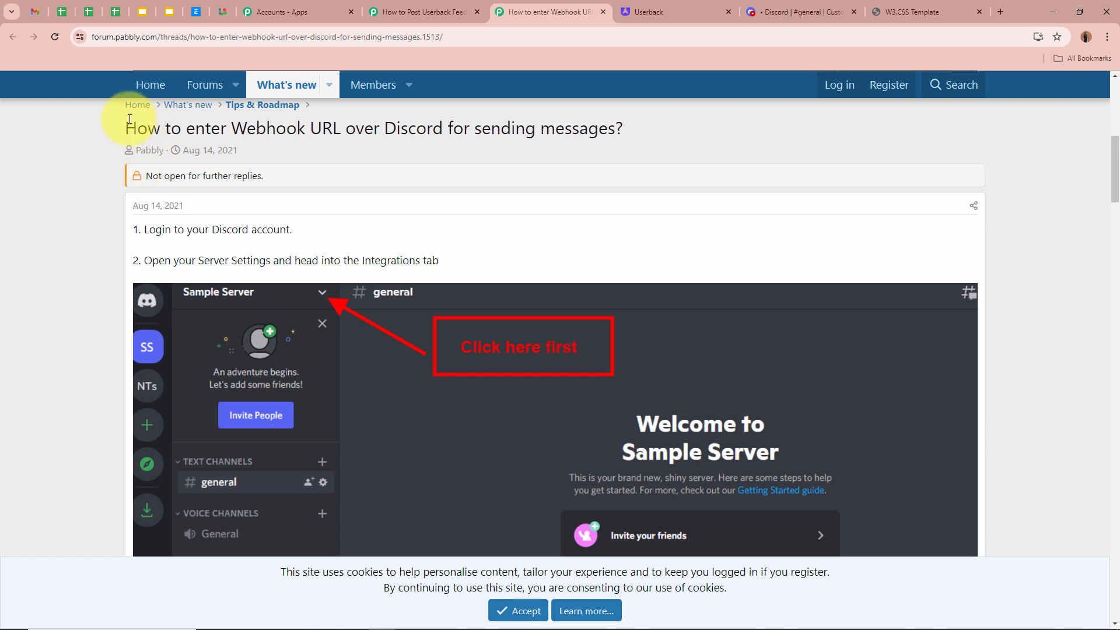
drag(125, 129, 631, 127)
click(683, 129)
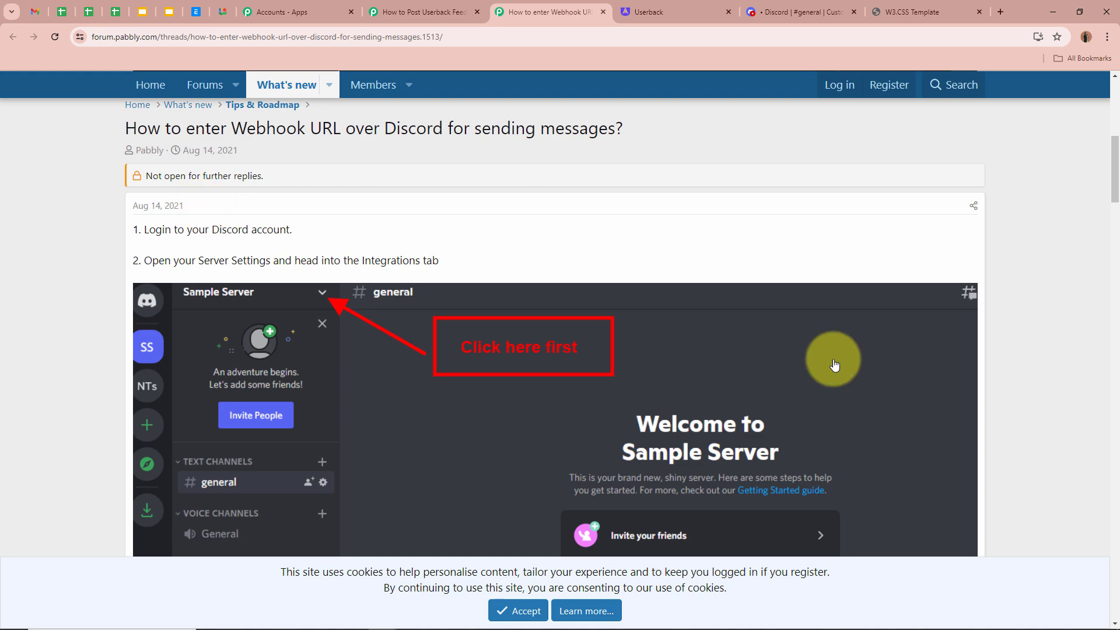
scroll(933, 382, down, 8)
scroll(937, 386, down, 20)
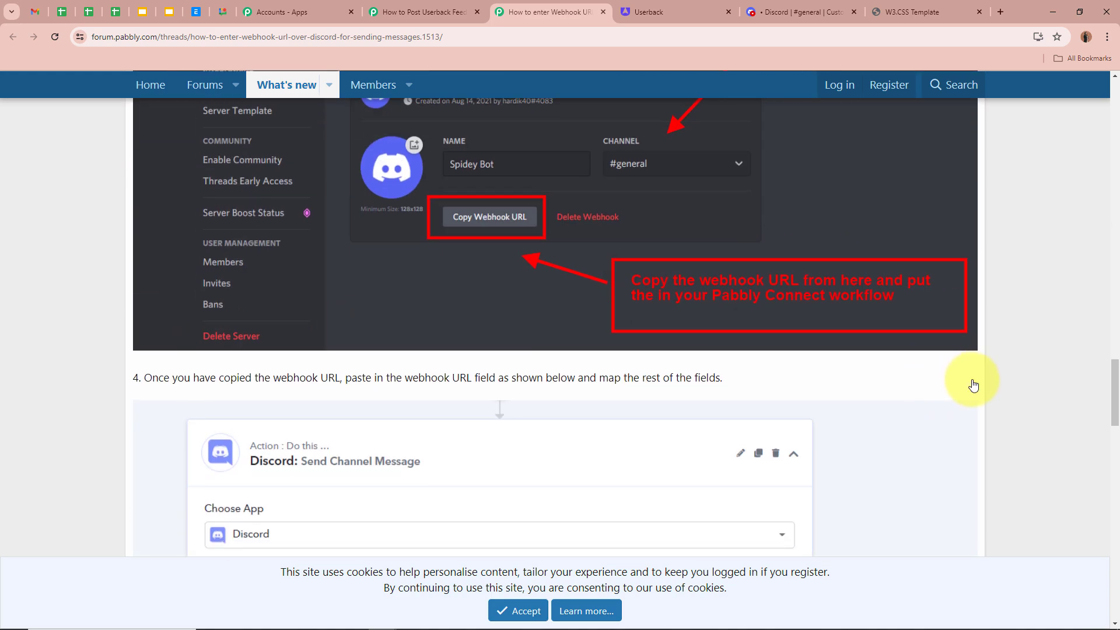
scroll(974, 385, up, 20)
scroll(980, 395, up, 15)
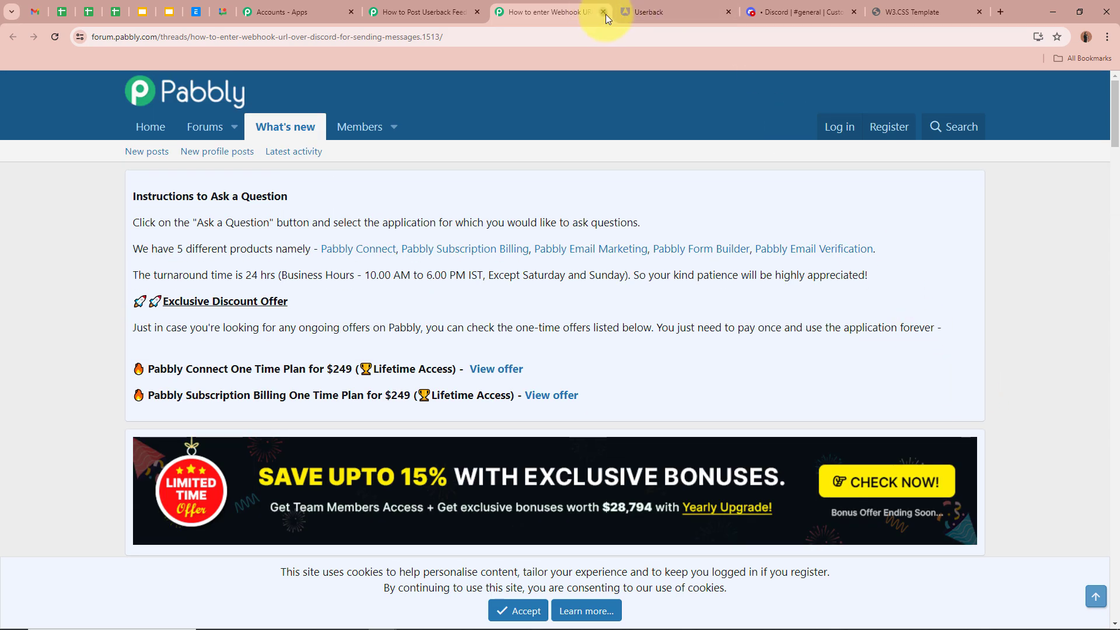
click(604, 12)
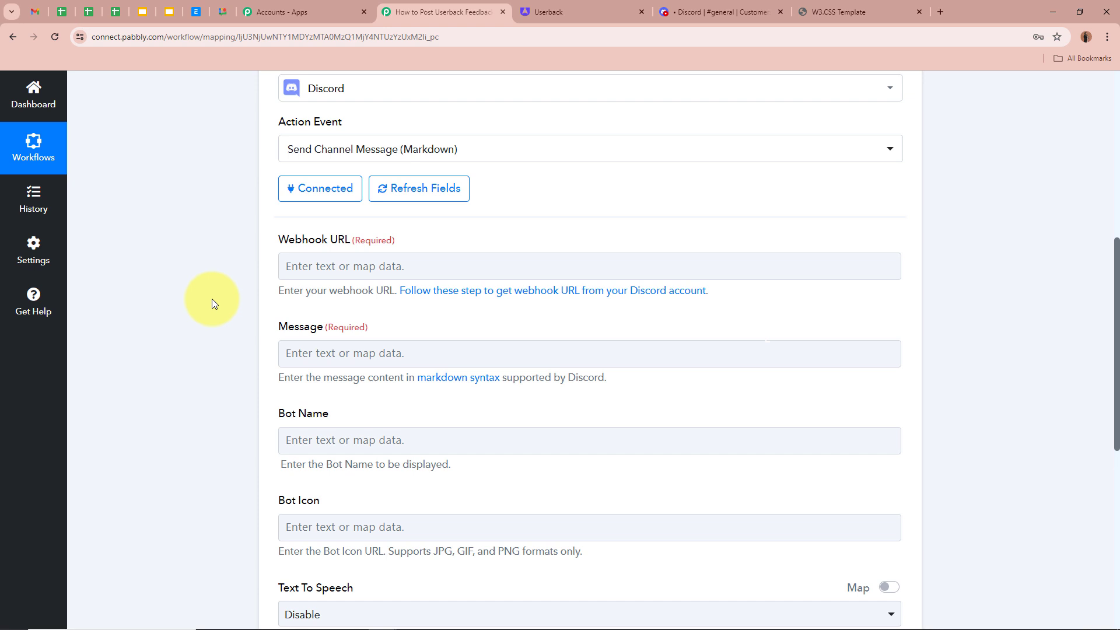
Step: Switch to Discord and create a webhook in the integrations settings of the Customers Feedbacks server
click(746, 7)
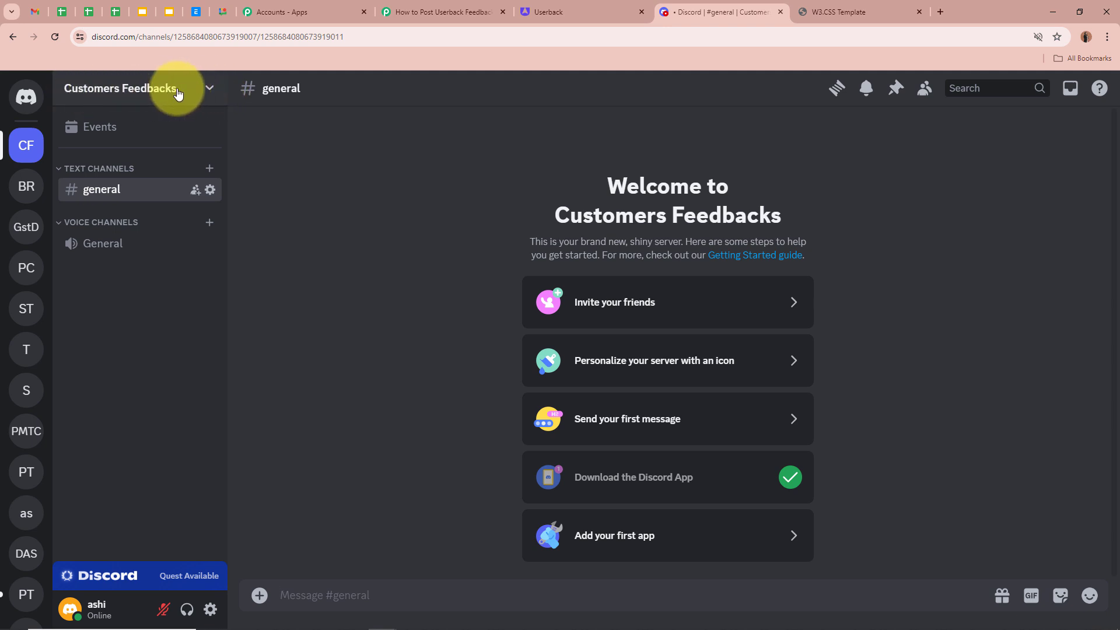
click(208, 92)
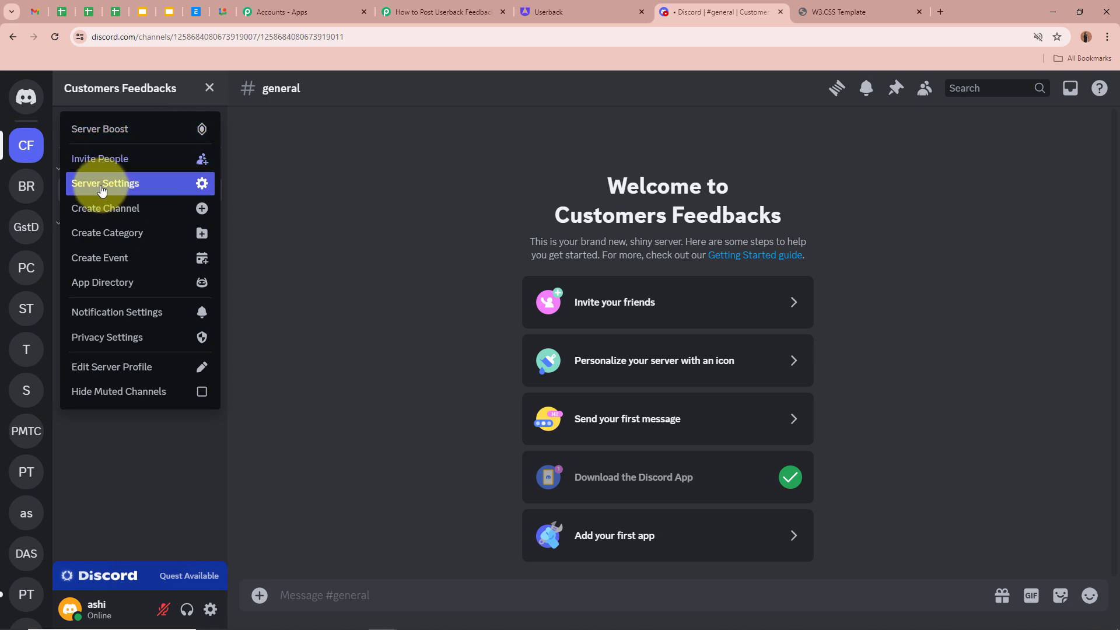
click(146, 184)
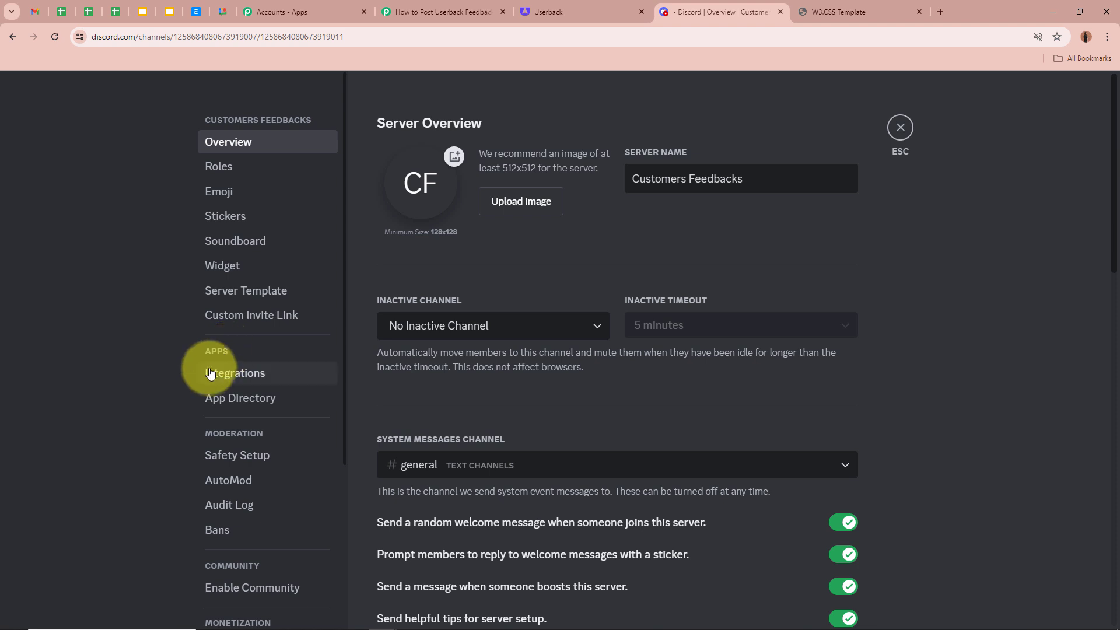
click(262, 372)
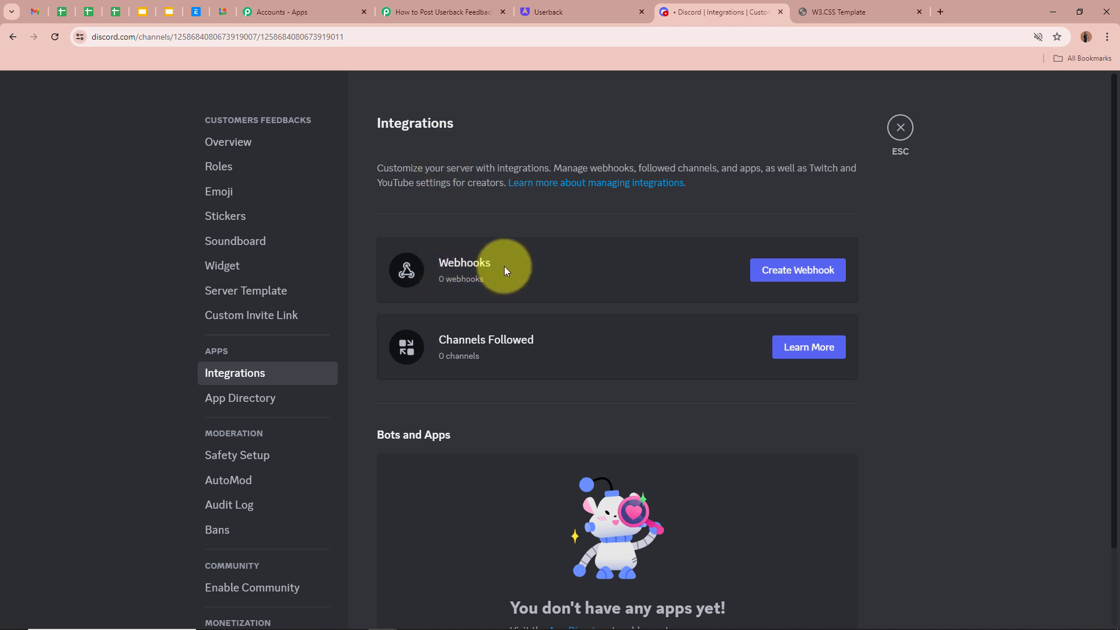
click(783, 272)
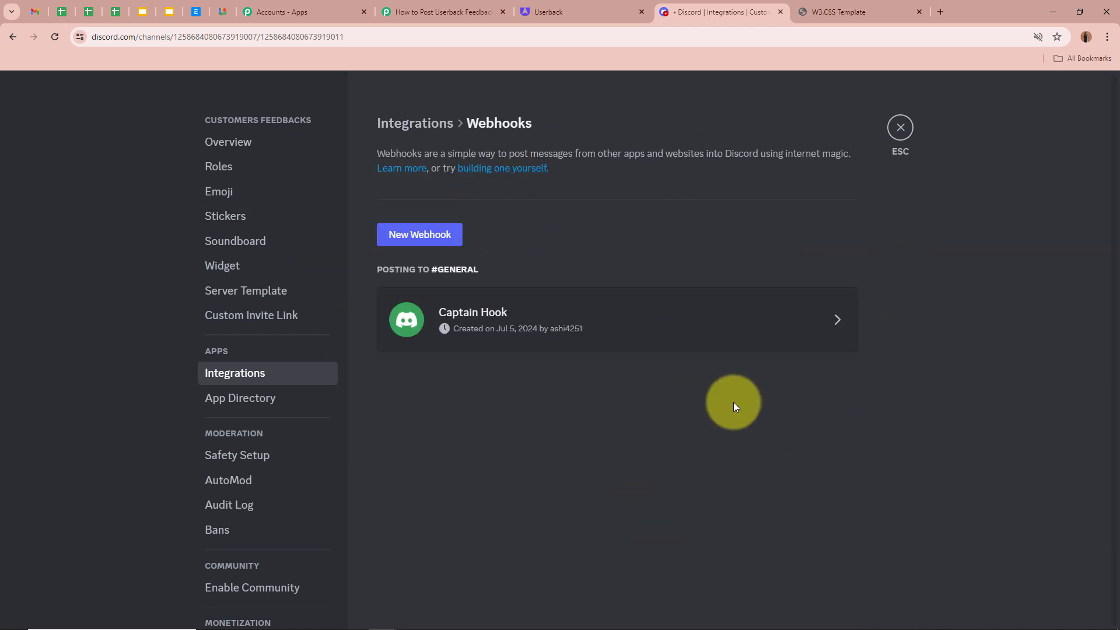
Step: Copy the new Discord webhook's URL and paste it as the Webhook URL of the Pabbly Connect action step
click(829, 320)
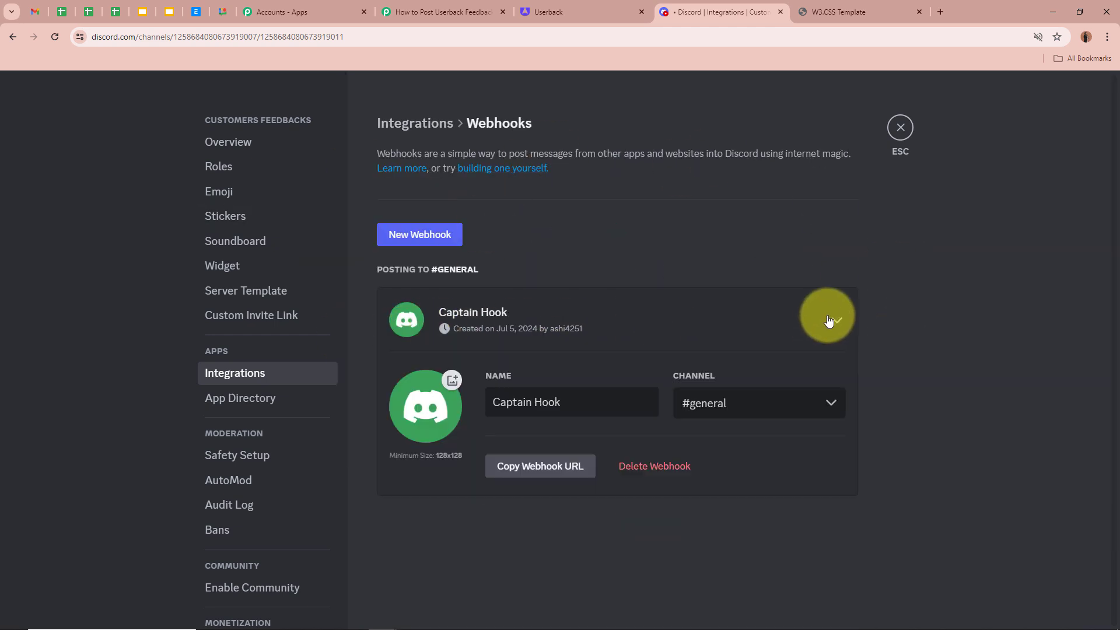
click(548, 470)
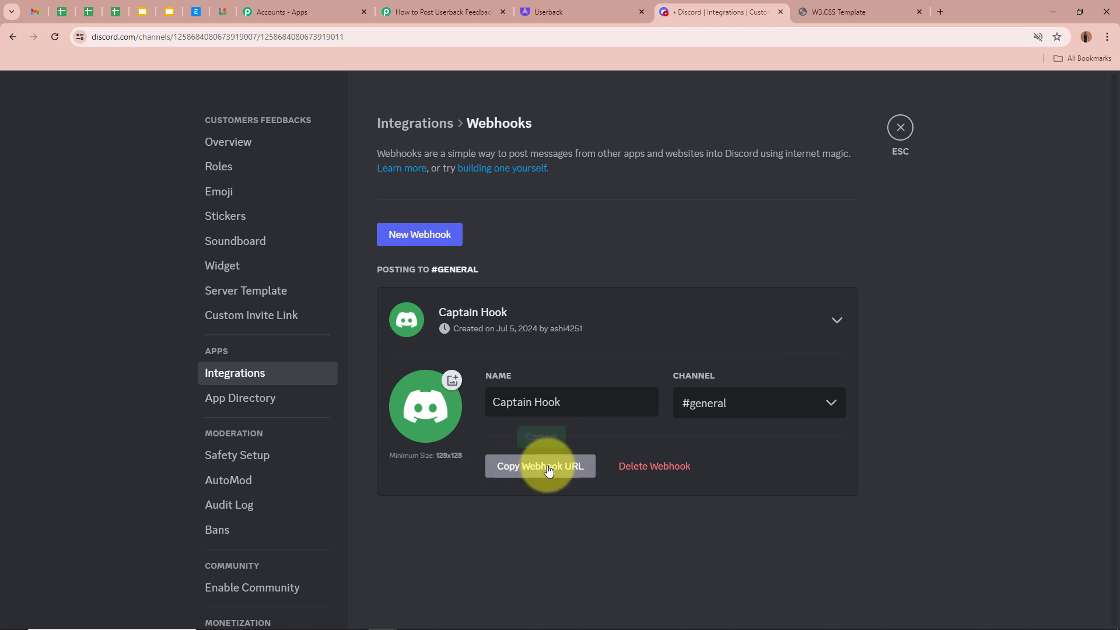
click(439, 11)
click(493, 267)
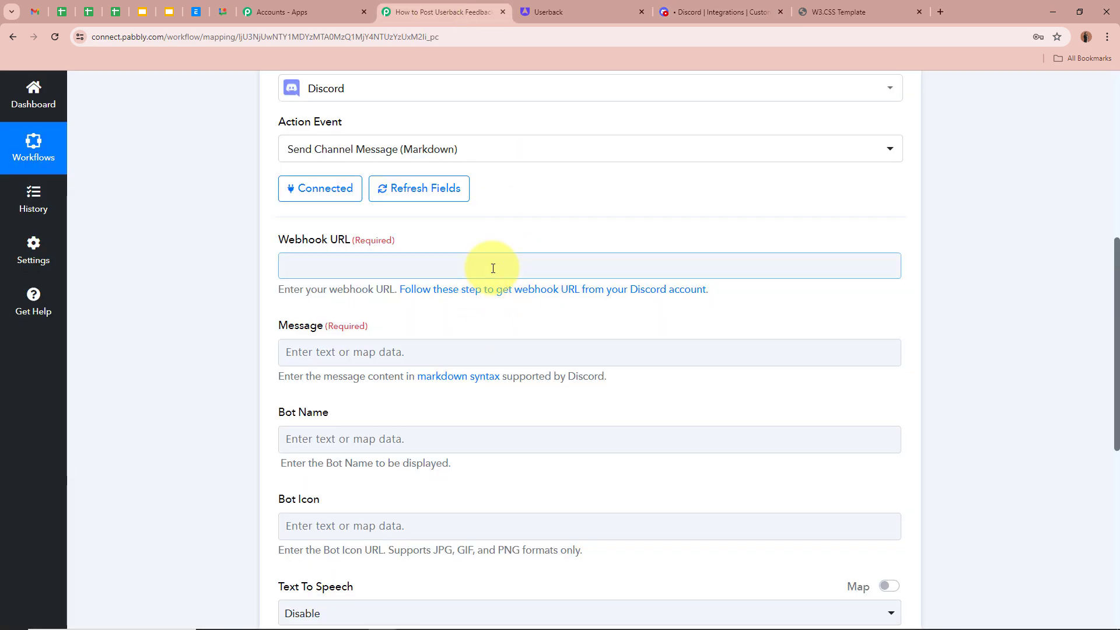
key(ctrl+v)
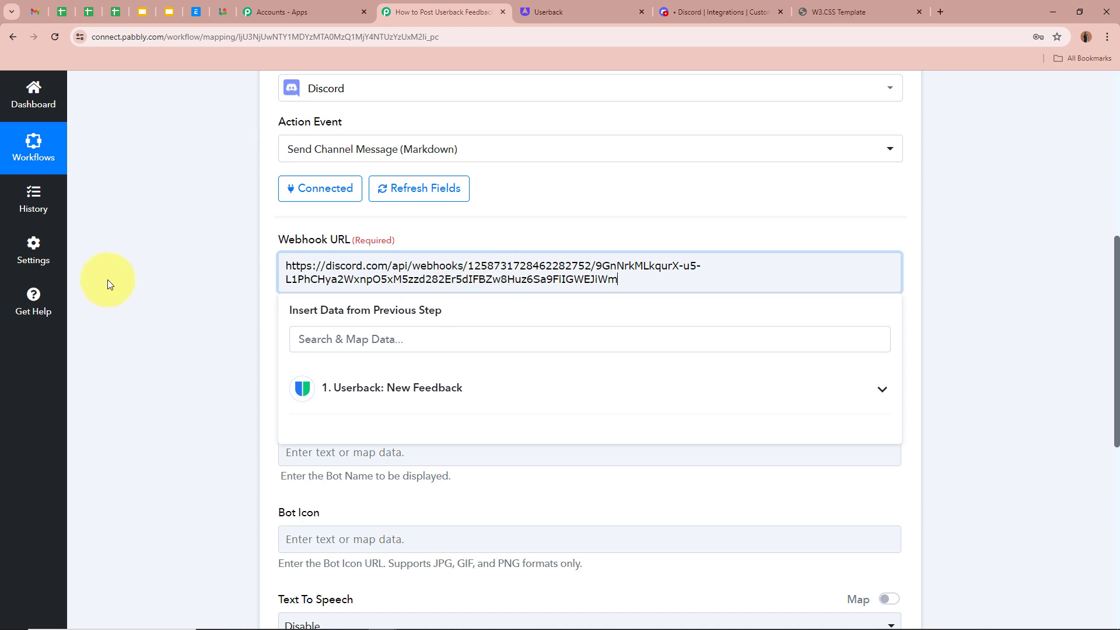
click(174, 257)
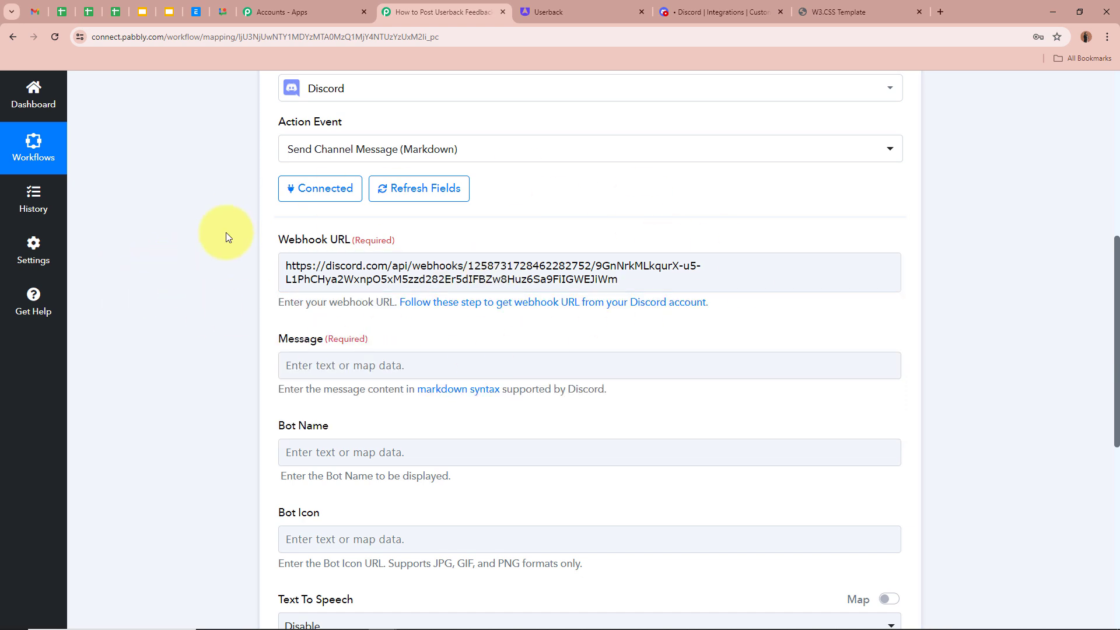
Step: Close the Customers Feedbacks server settings in Discord and return to the Pabbly Connect workflow
click(729, 12)
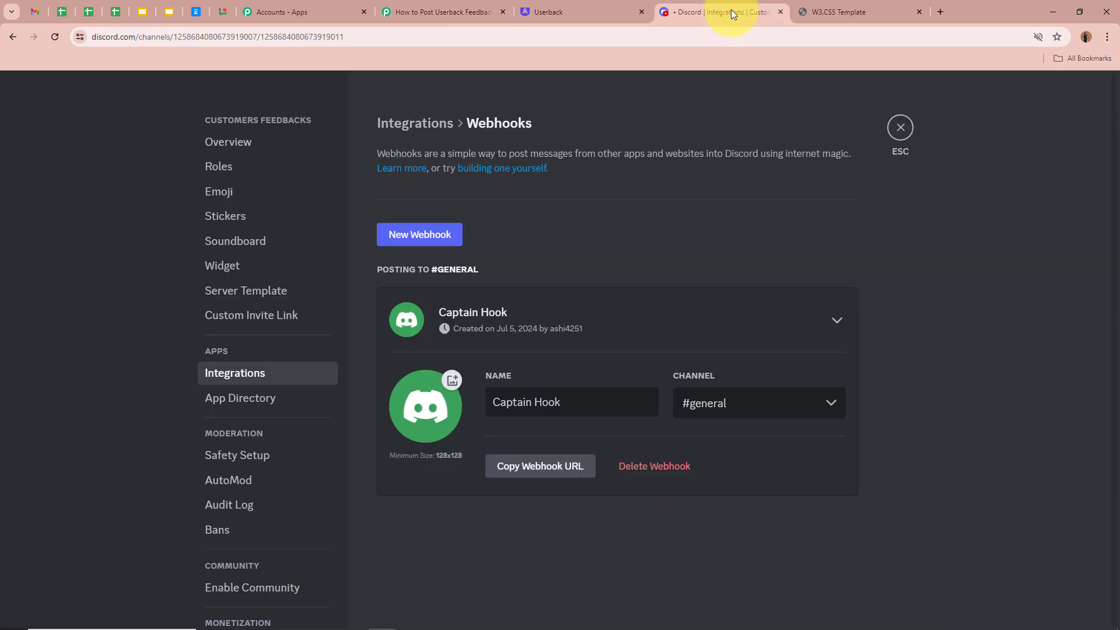
click(901, 127)
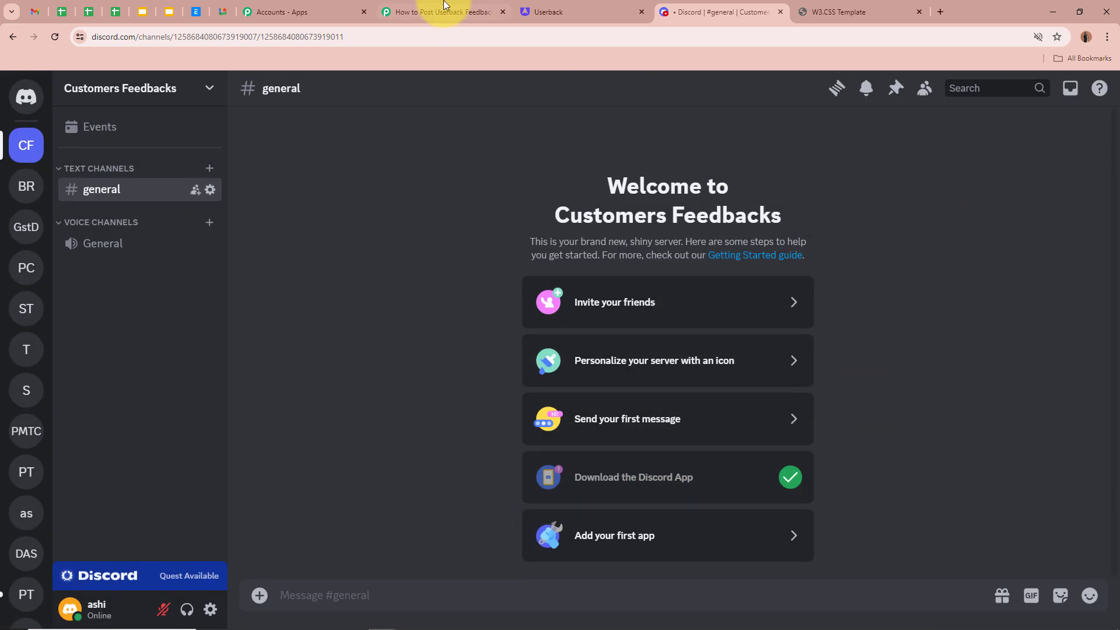
click(444, 8)
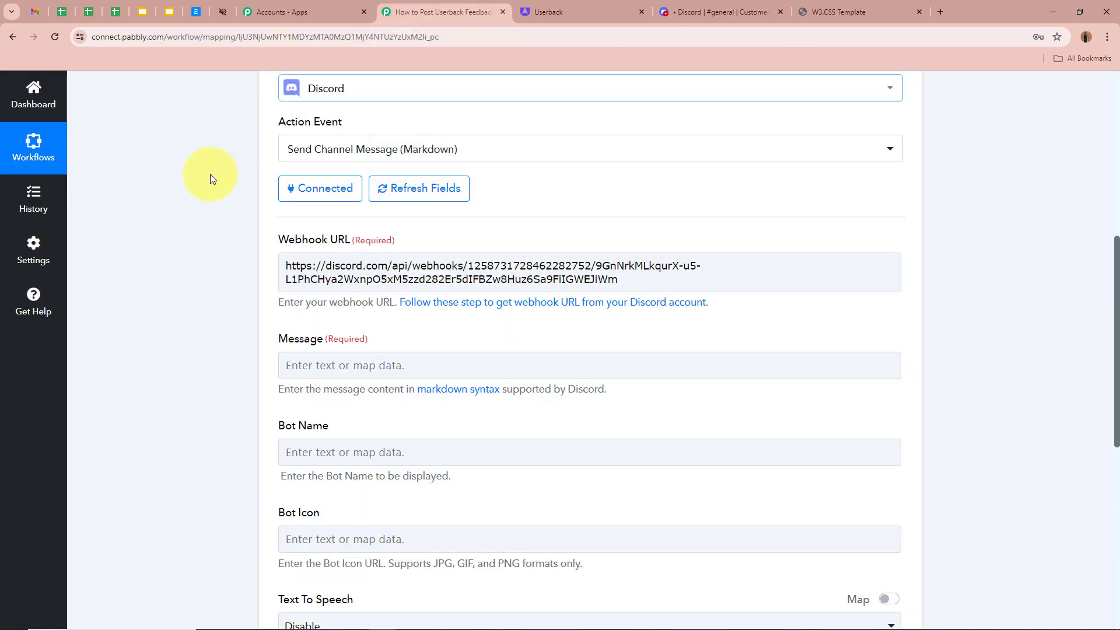
Step: Paste the "New User Feedback Alert!" template into the Message field, with Name, Email, Ratings (Out of 5), Description and "Feedback Type: General Feedback" lines
scroll(212, 299, down, 3)
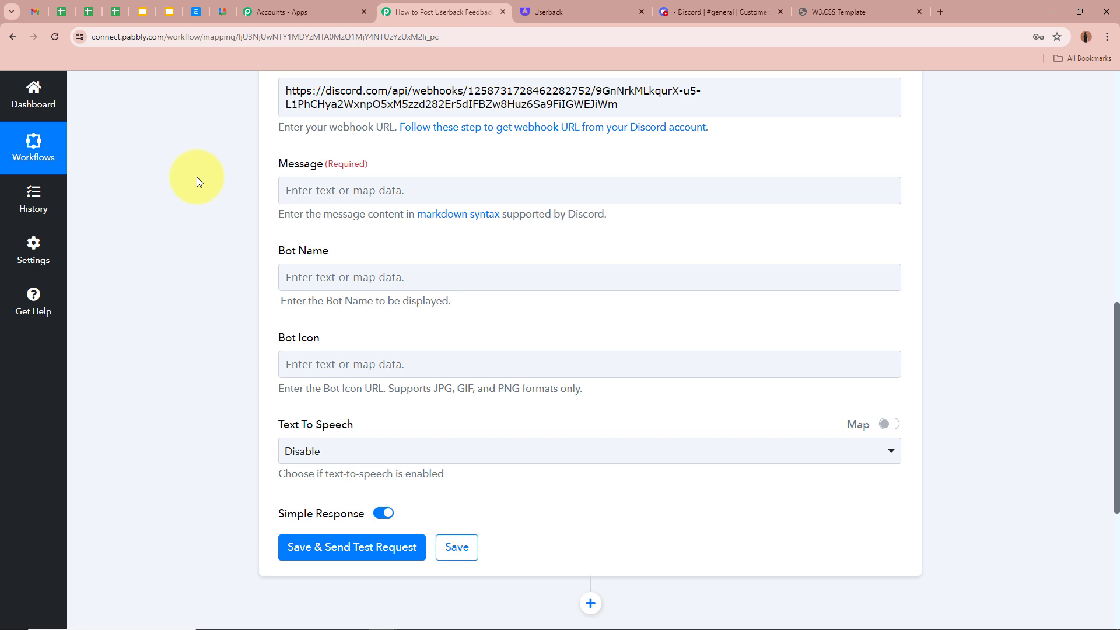
key(ctrl+v)
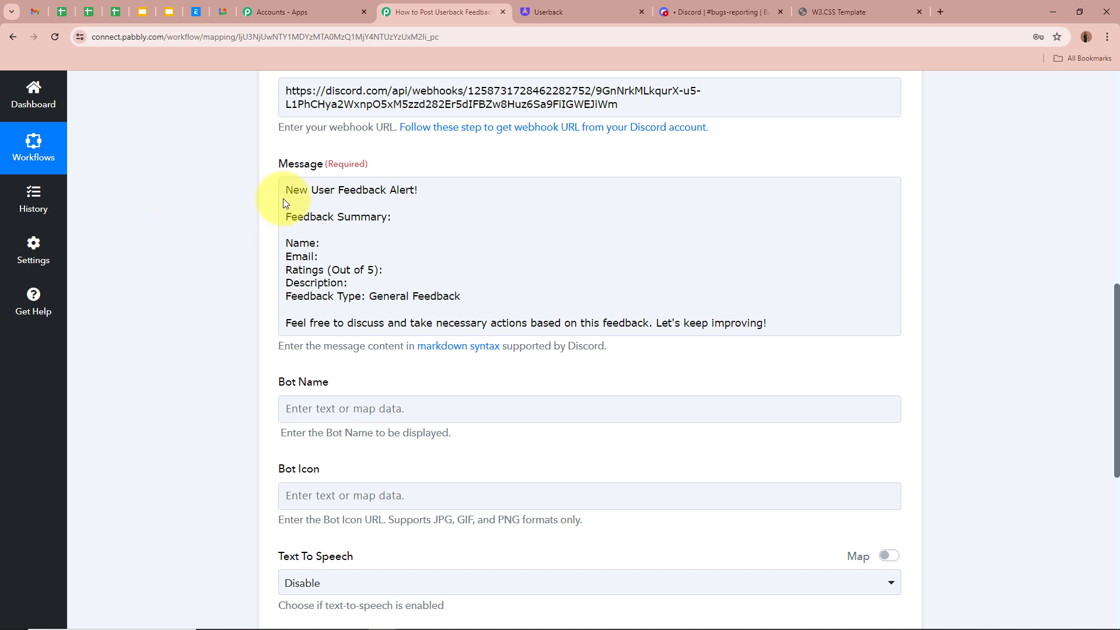
click(325, 193)
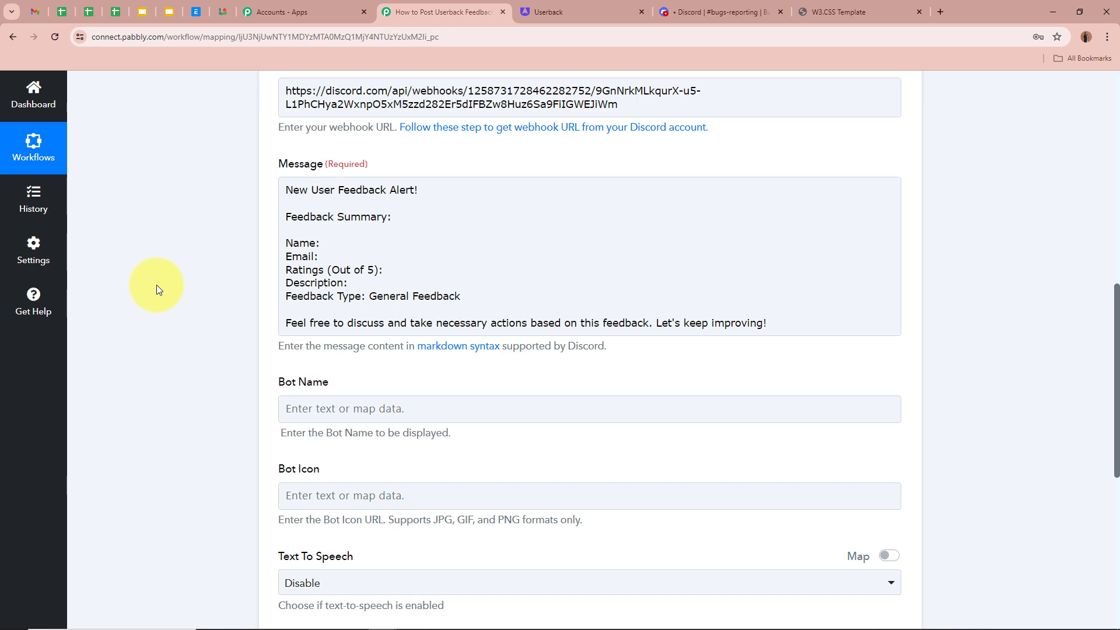
Step: Map the Data Name value from the Userback New Feedback trigger after "Name:" in the Discord message
scroll(157, 285, up, 10)
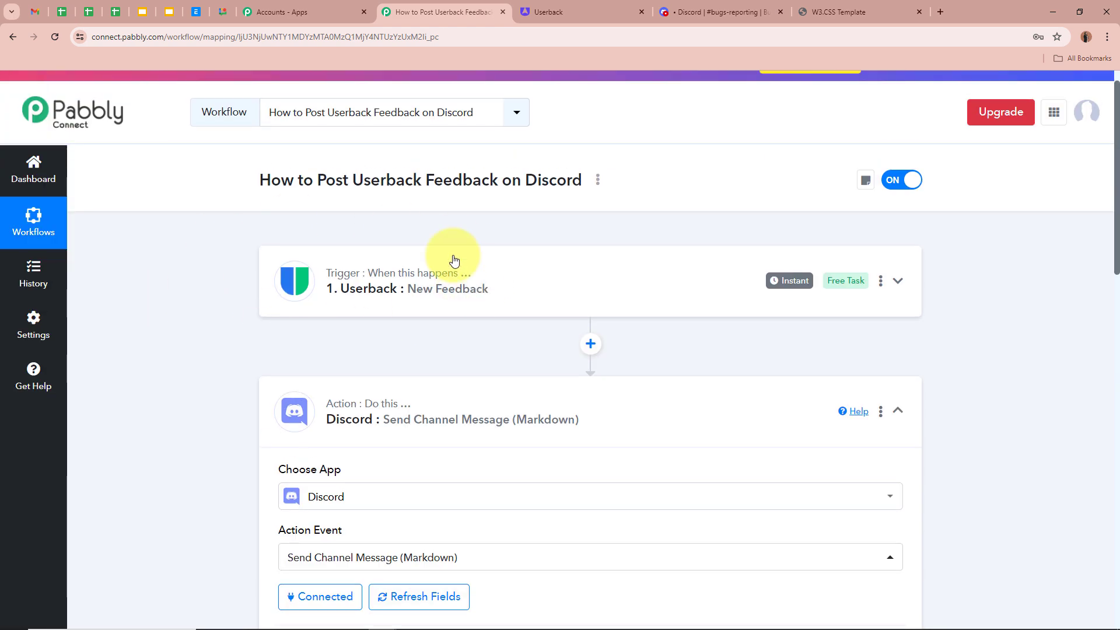
scroll(156, 276, down, 6)
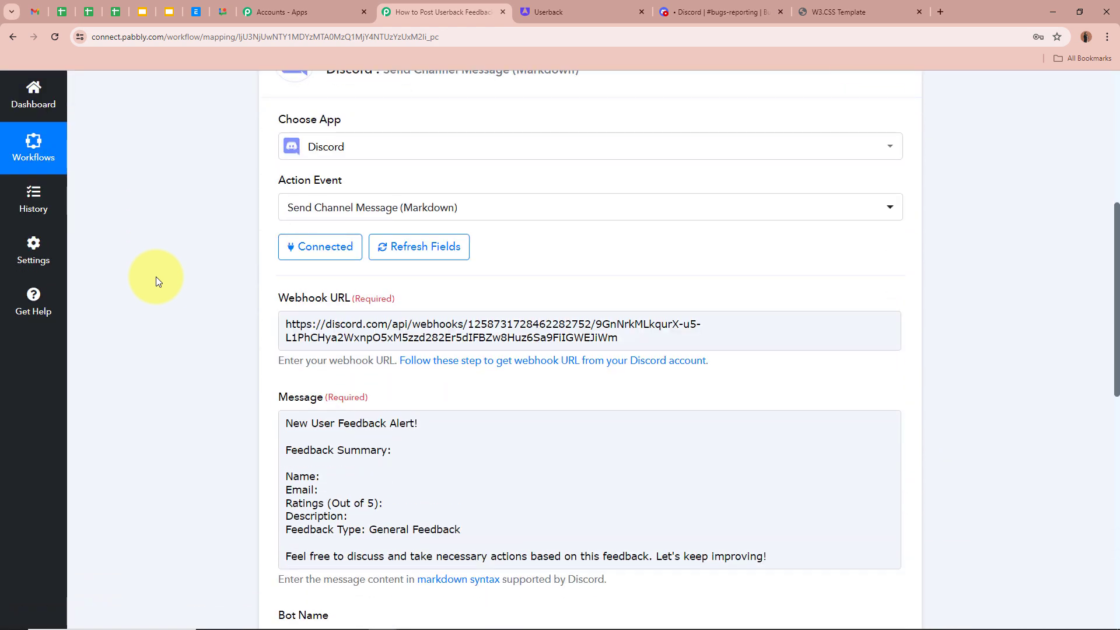
scroll(156, 280, down, 3)
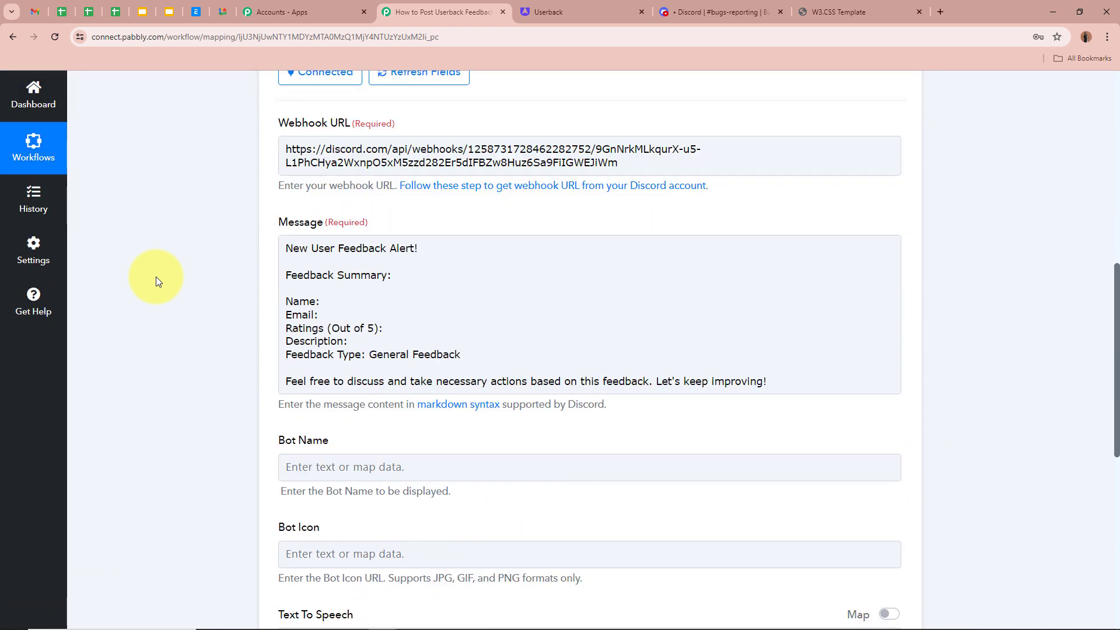
click(364, 297)
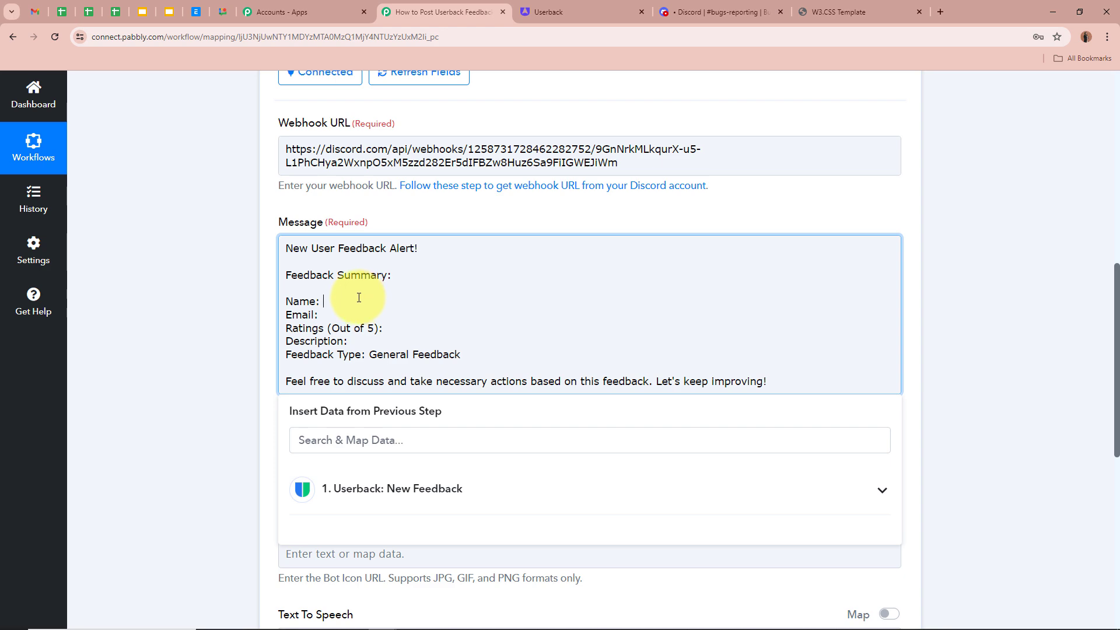
scroll(268, 295, down, 2)
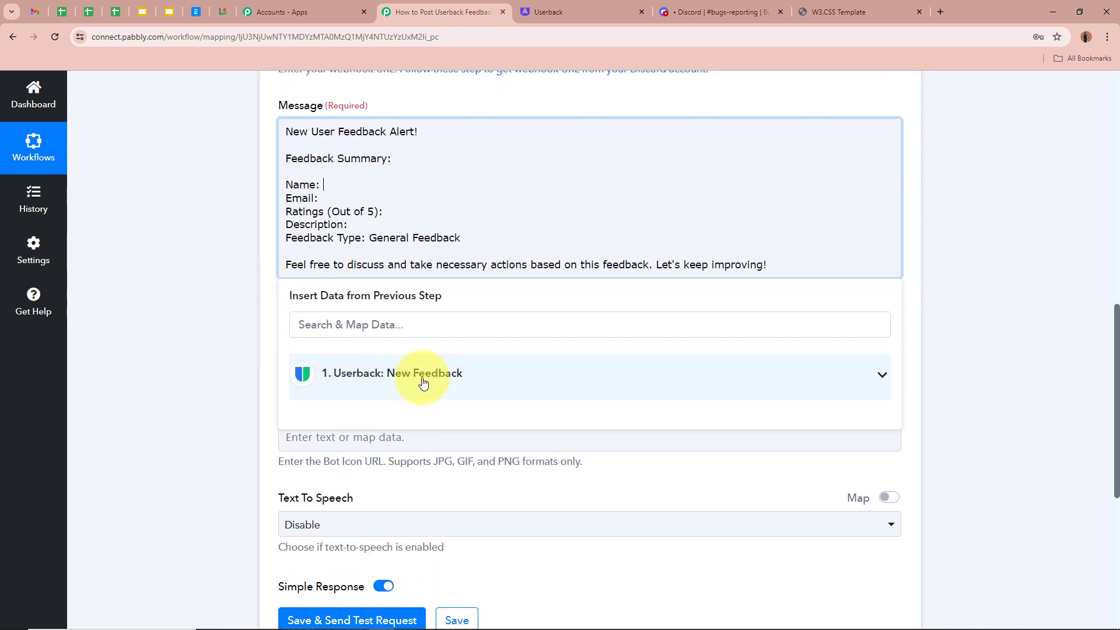
scroll(443, 377, up, 8)
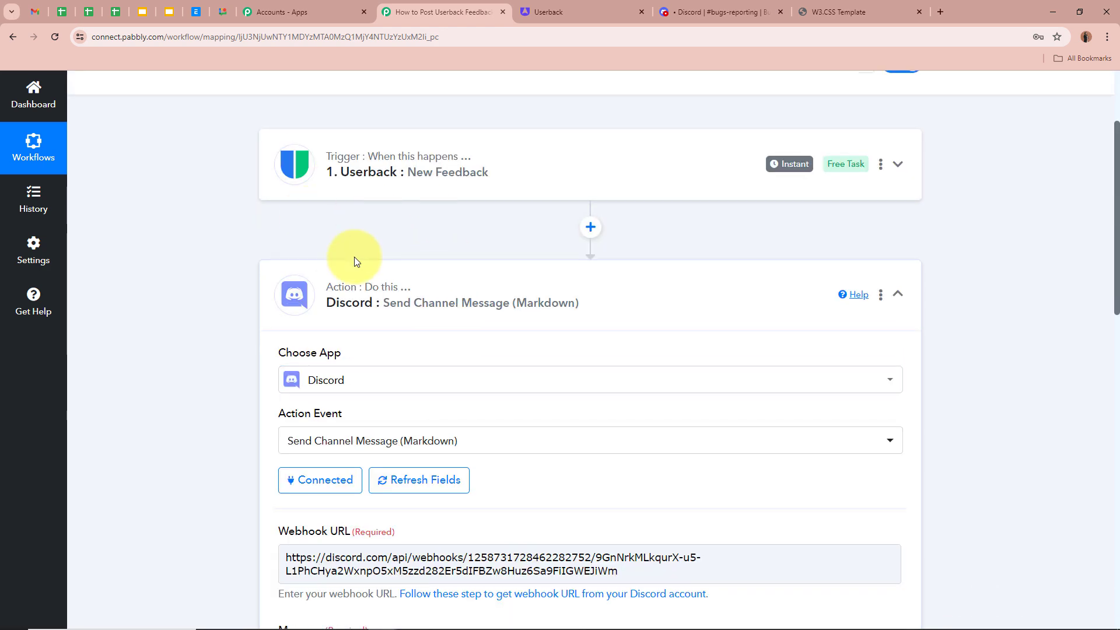
scroll(218, 283, down, 6)
scroll(208, 303, down, 3)
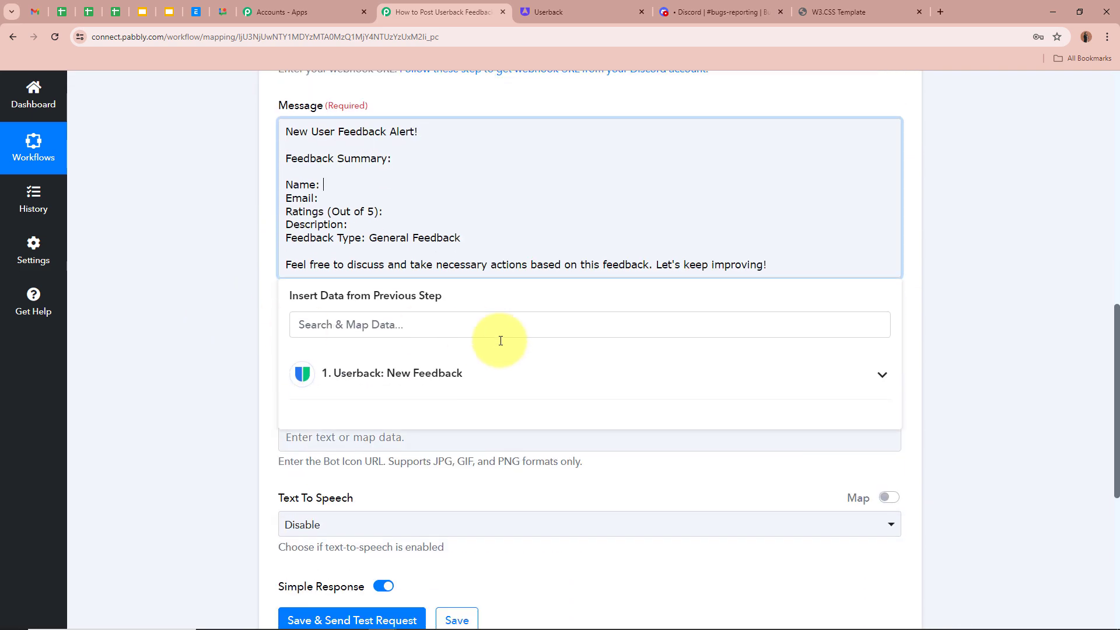
click(808, 383)
scroll(530, 570, down, 4)
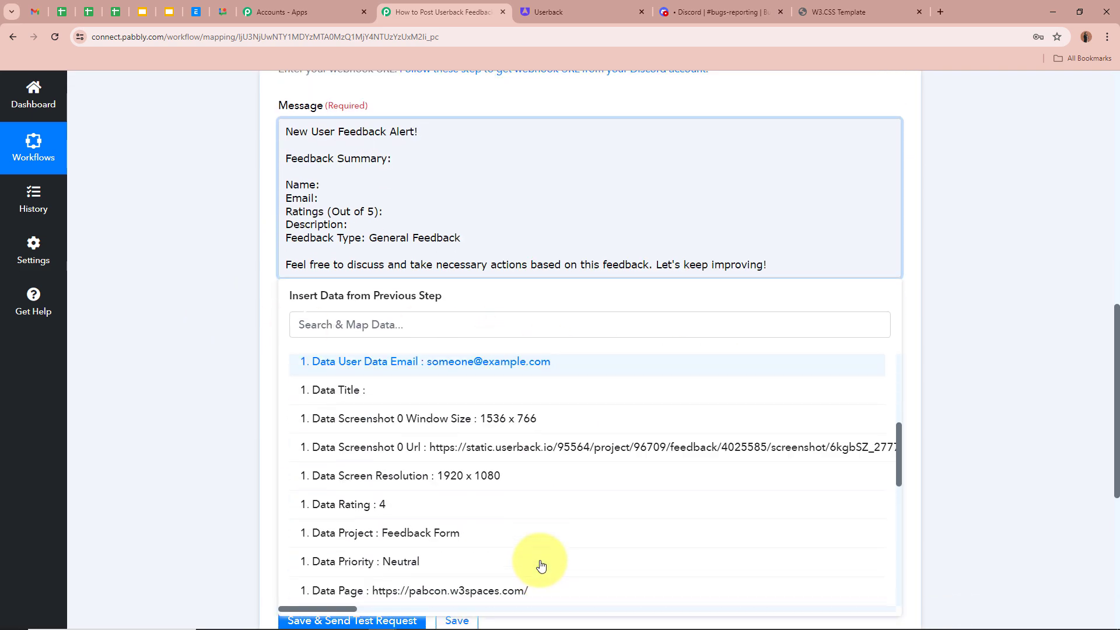
scroll(540, 565, up, 4)
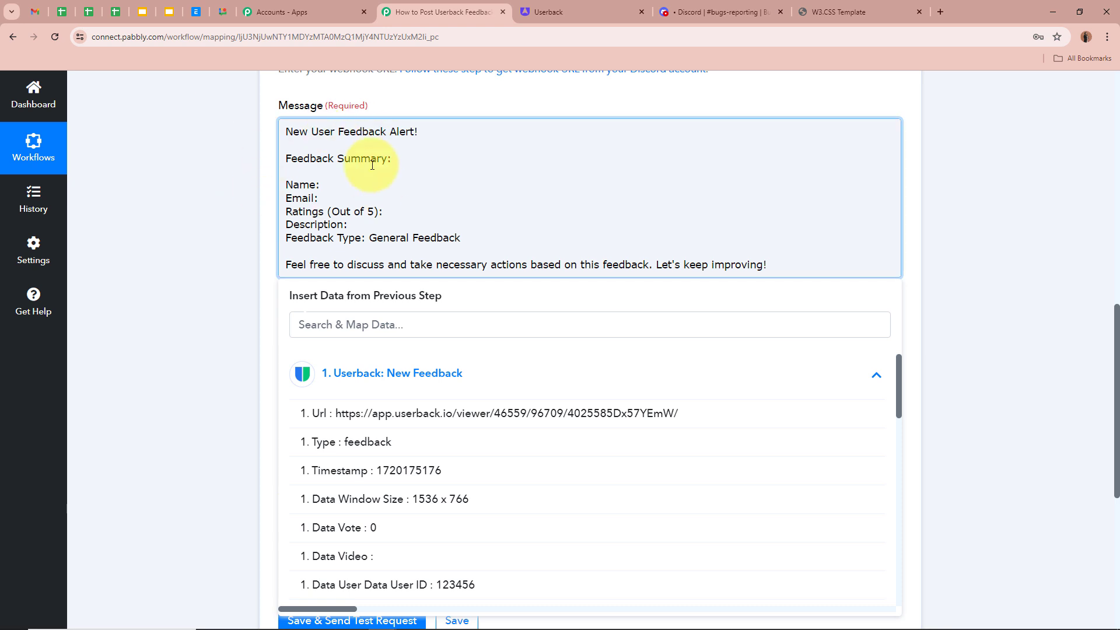
scroll(448, 502, down, 2)
scroll(447, 499, down, 8)
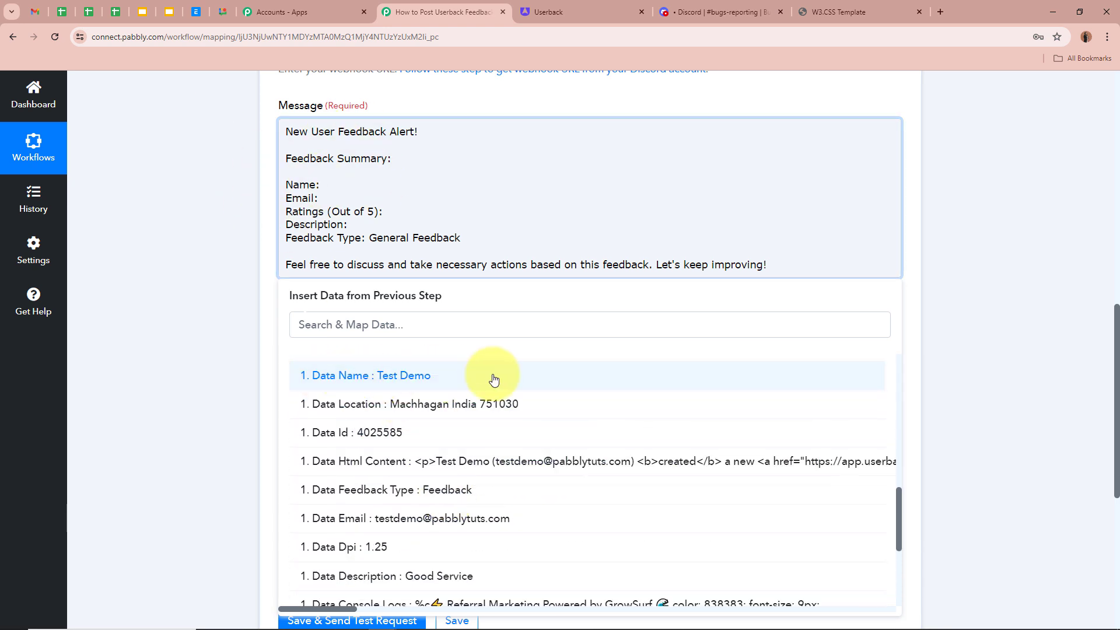
click(445, 381)
click(201, 221)
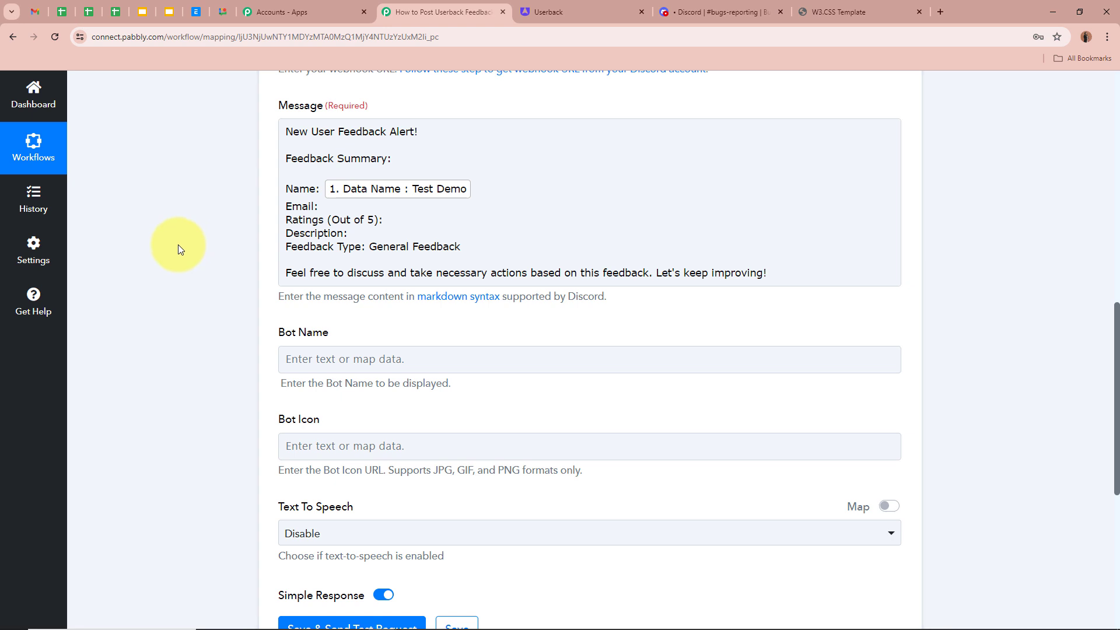
Step: Map the Data Email value from the Userback New Feedback trigger after "Email:" in the message
scroll(177, 244, up, 9)
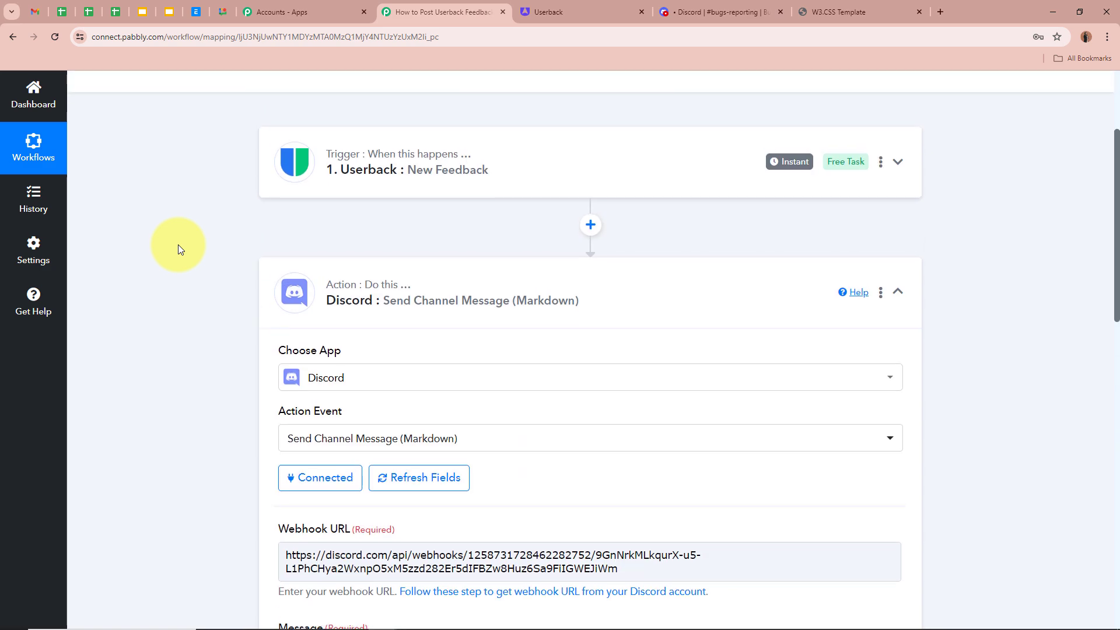
scroll(219, 204, down, 7)
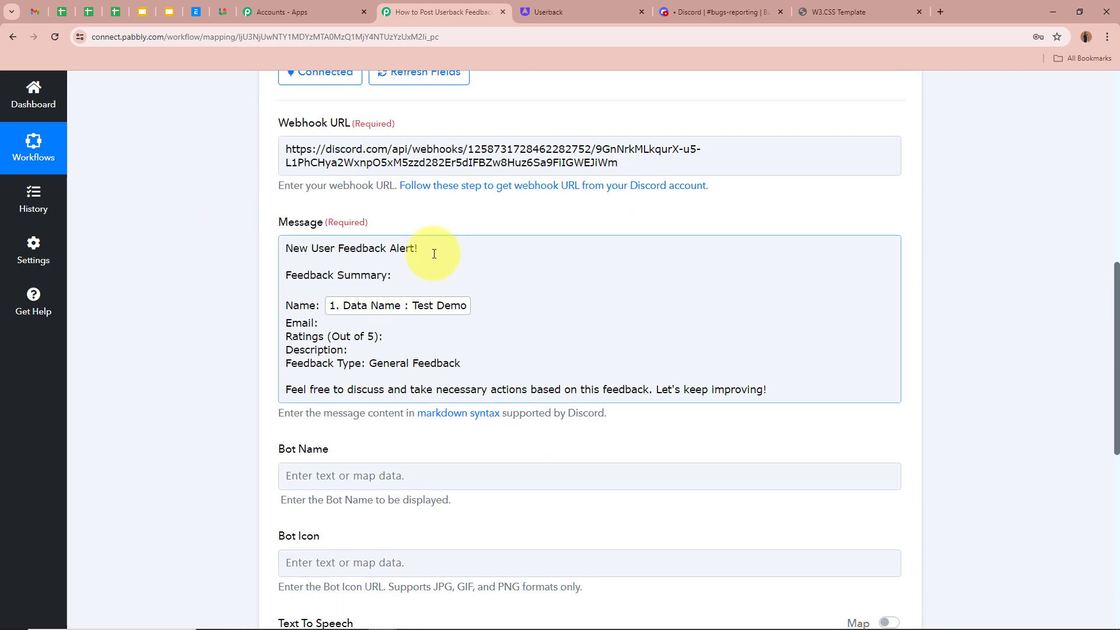
click(351, 321)
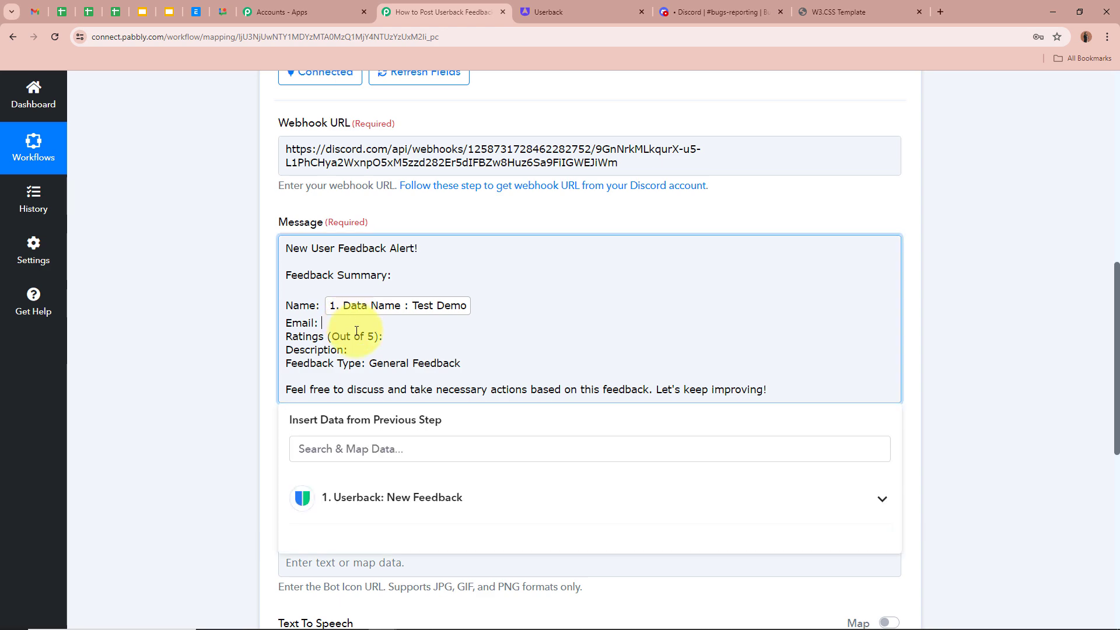
scroll(494, 315, down, 3)
click(494, 316)
scroll(461, 418, down, 12)
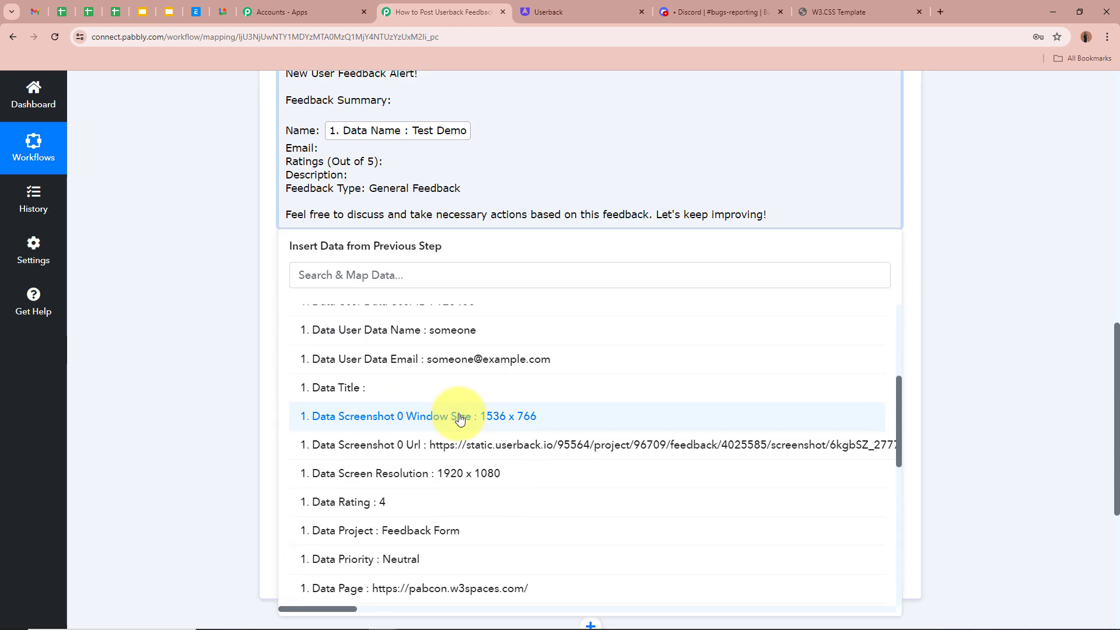
click(459, 418)
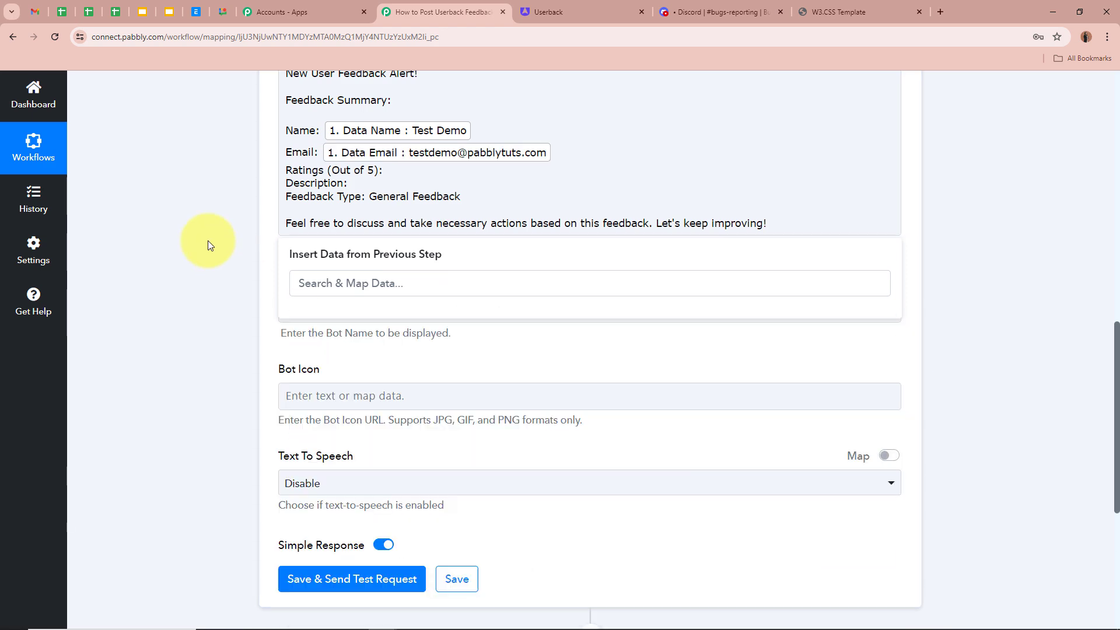
Step: Search the trigger data for "rat" and map Data Rating after "Ratings (Out of 5):" in the message
click(493, 170)
click(483, 325)
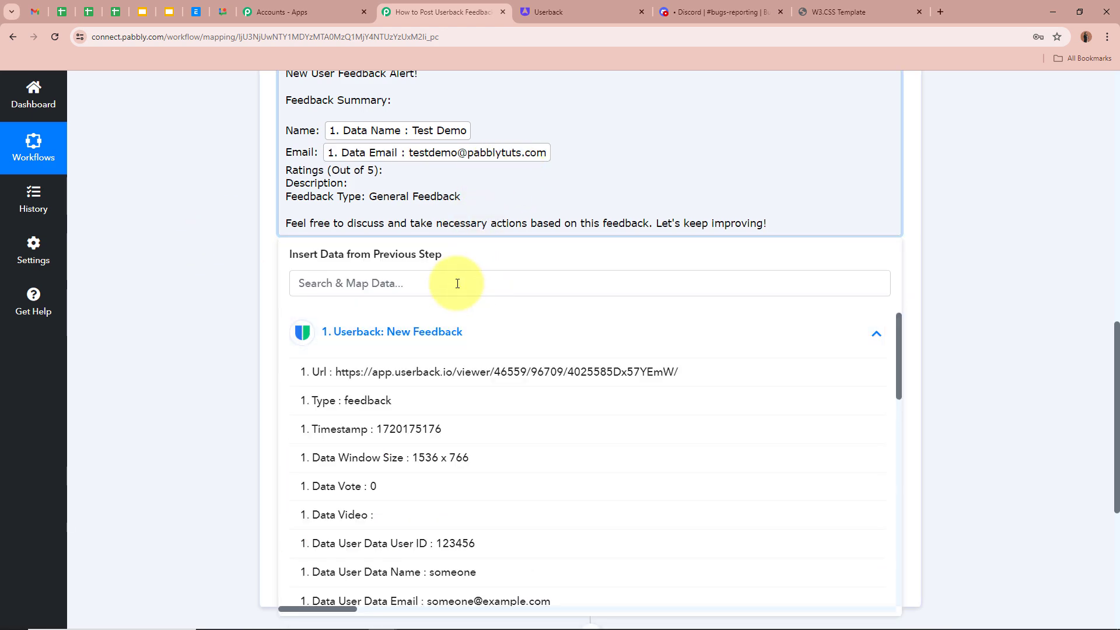
click(458, 283)
text(rat)
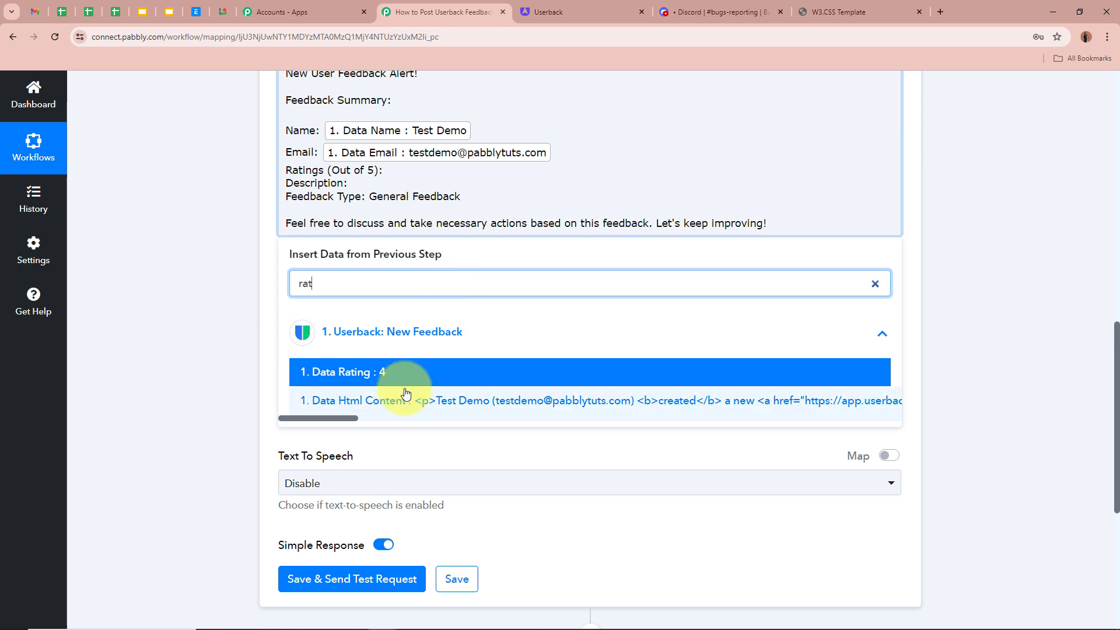
click(463, 365)
Step: Map the Data Description value from the Userback trigger after "Description:" in the message
click(370, 189)
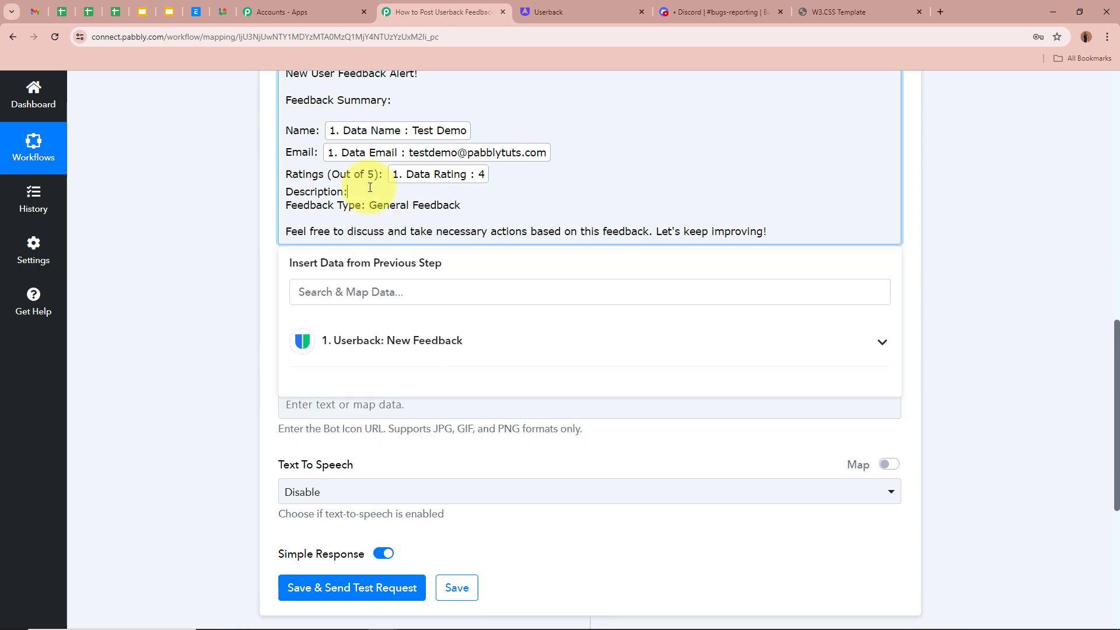
click(402, 344)
scroll(412, 408, down, 10)
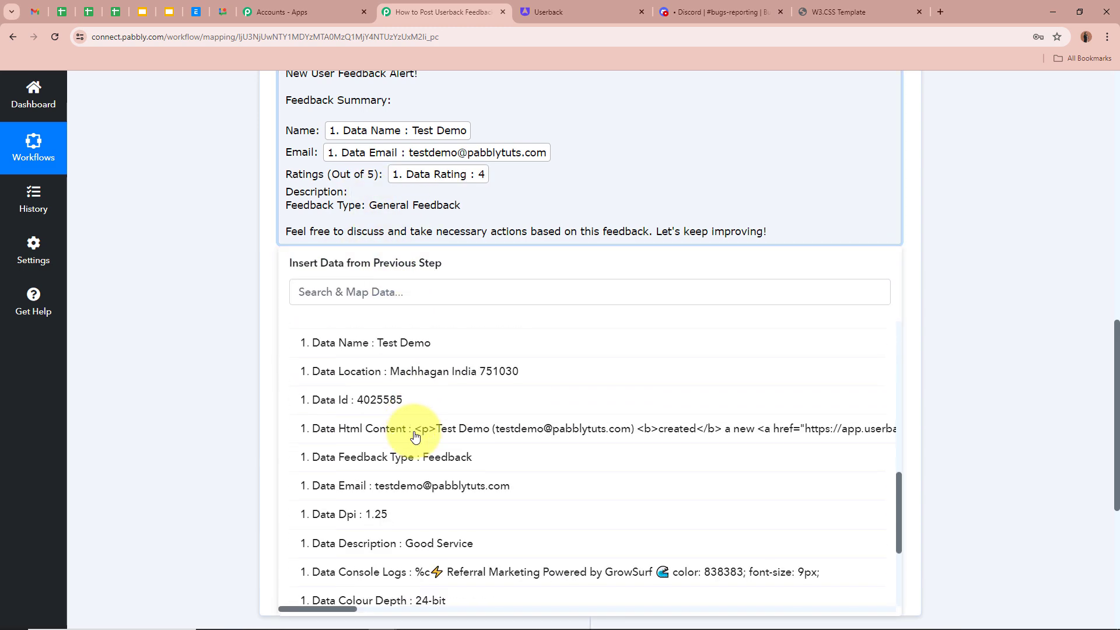
click(415, 432)
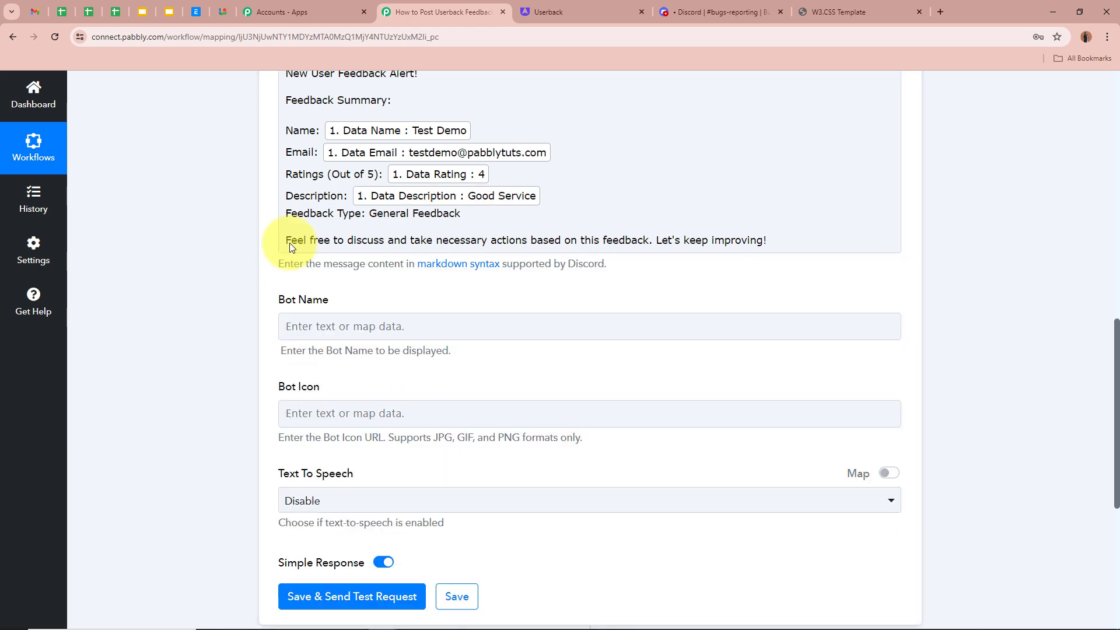
Step: Set the Bot Name to "Customers Feedback" and choose Disable for Text To Speech
scroll(211, 192, up, 2)
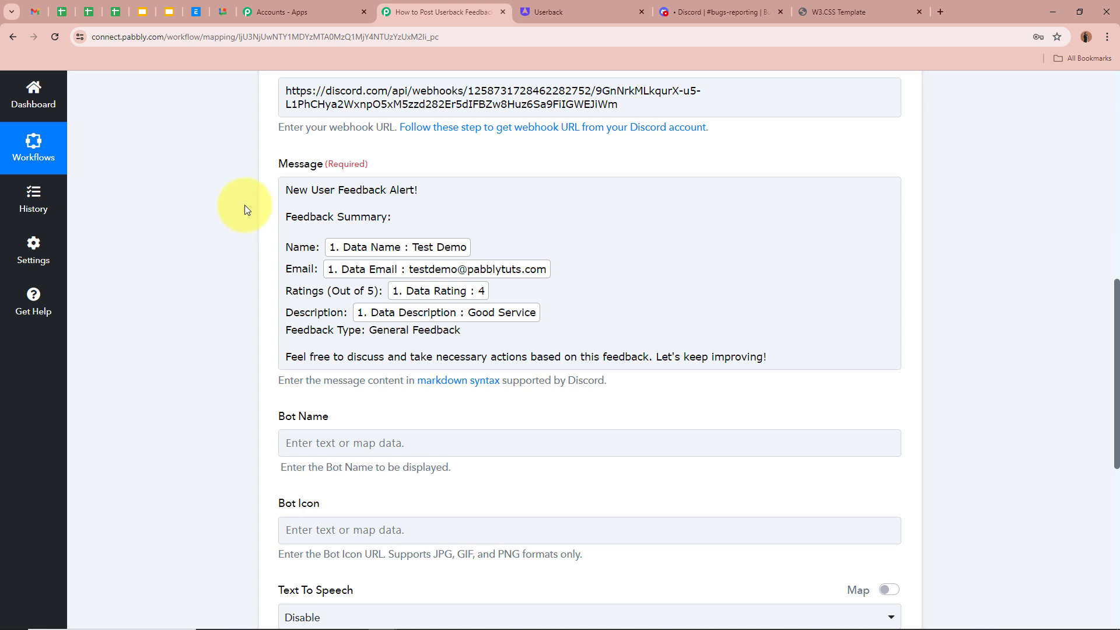
scroll(166, 299, down, 3)
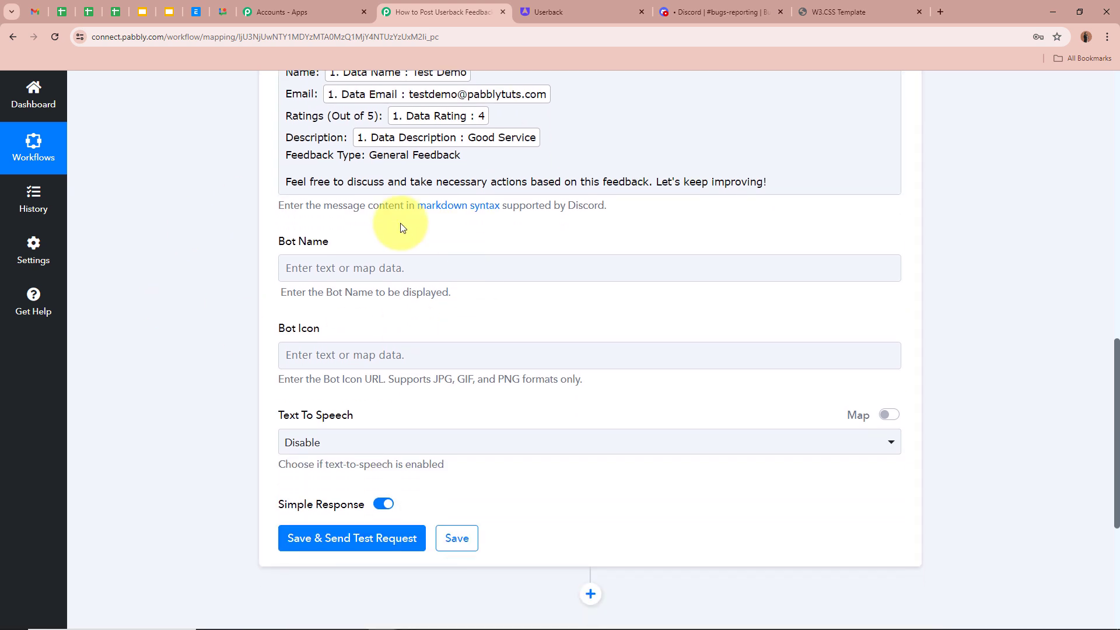
click(353, 263)
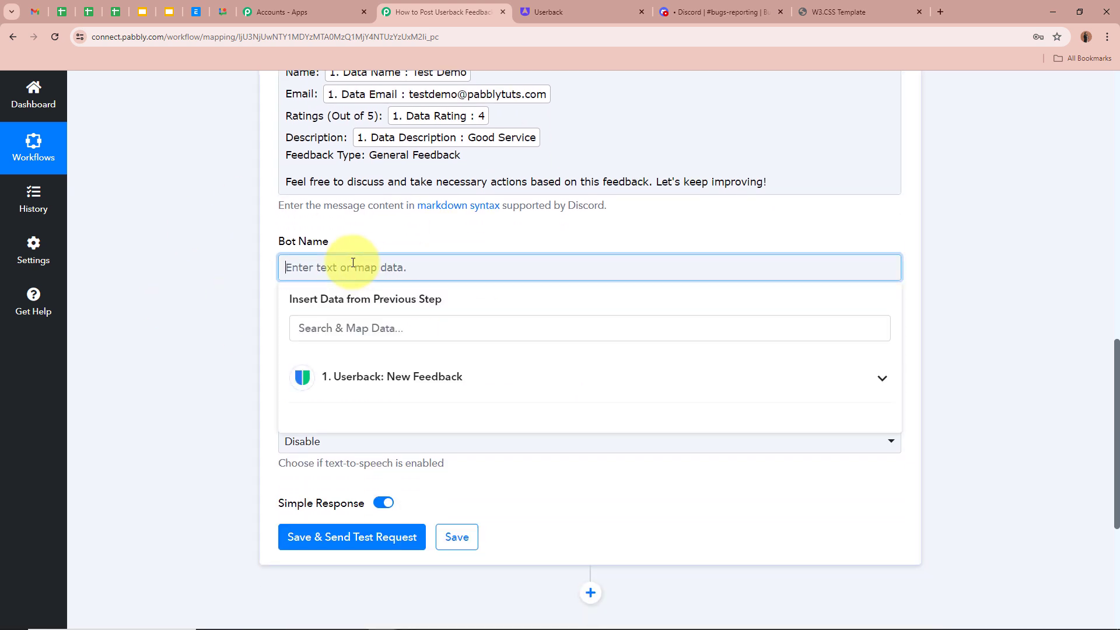
text(Customers Feedback)
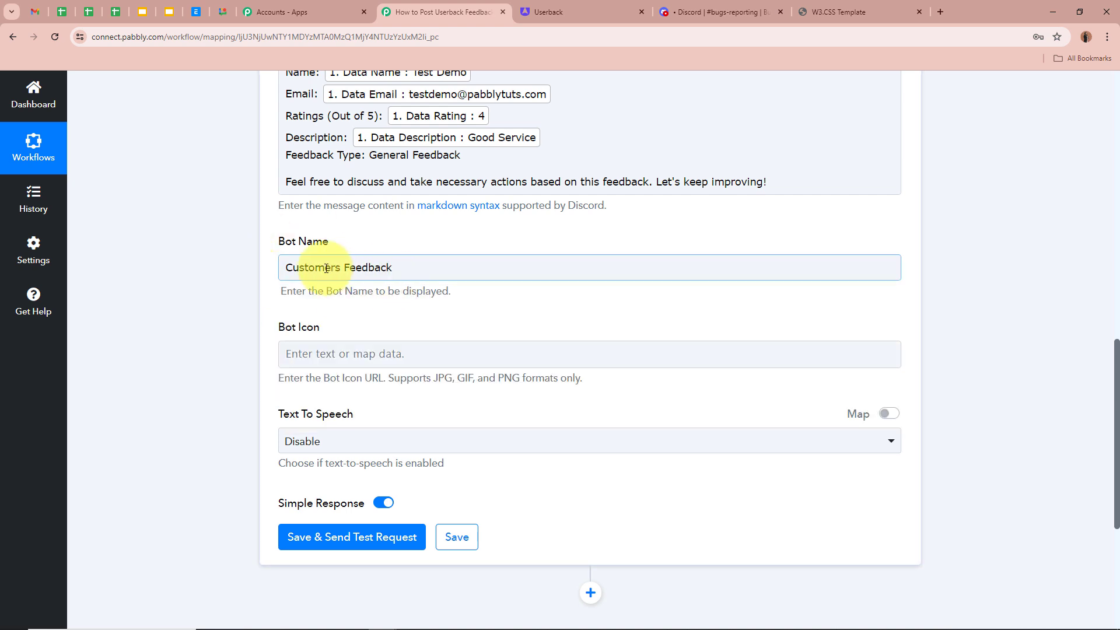
click(325, 238)
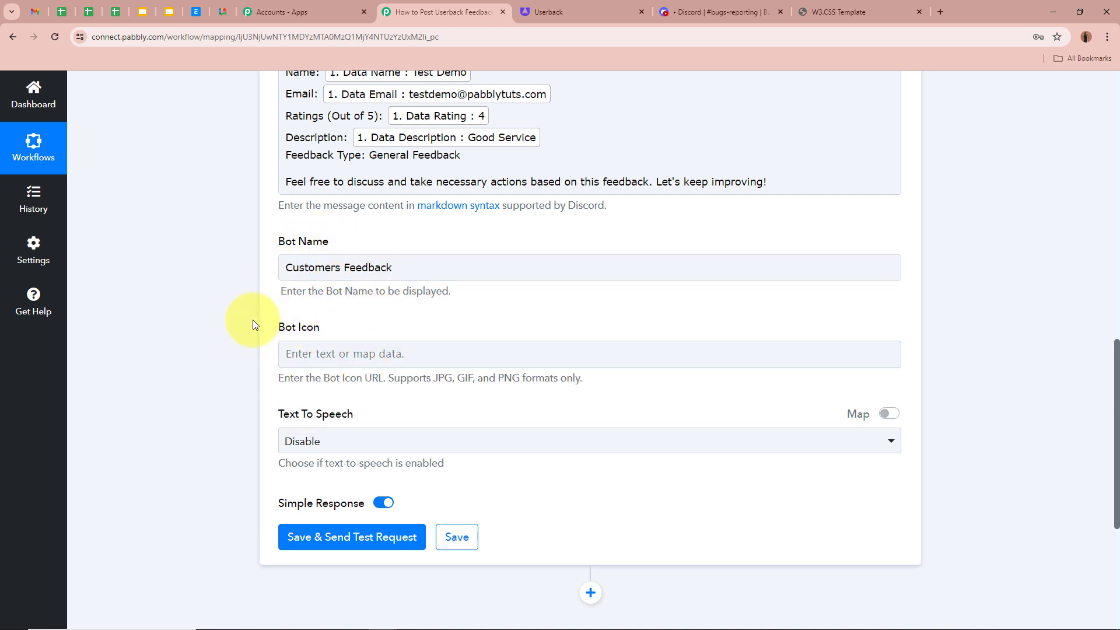
scroll(222, 303, down, 2)
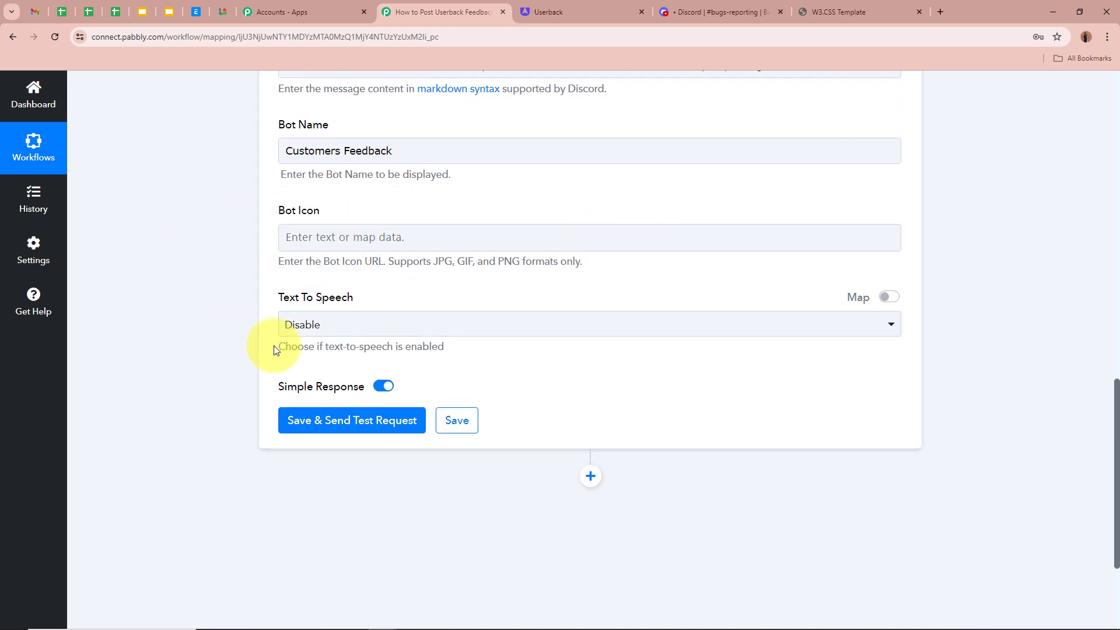
click(374, 330)
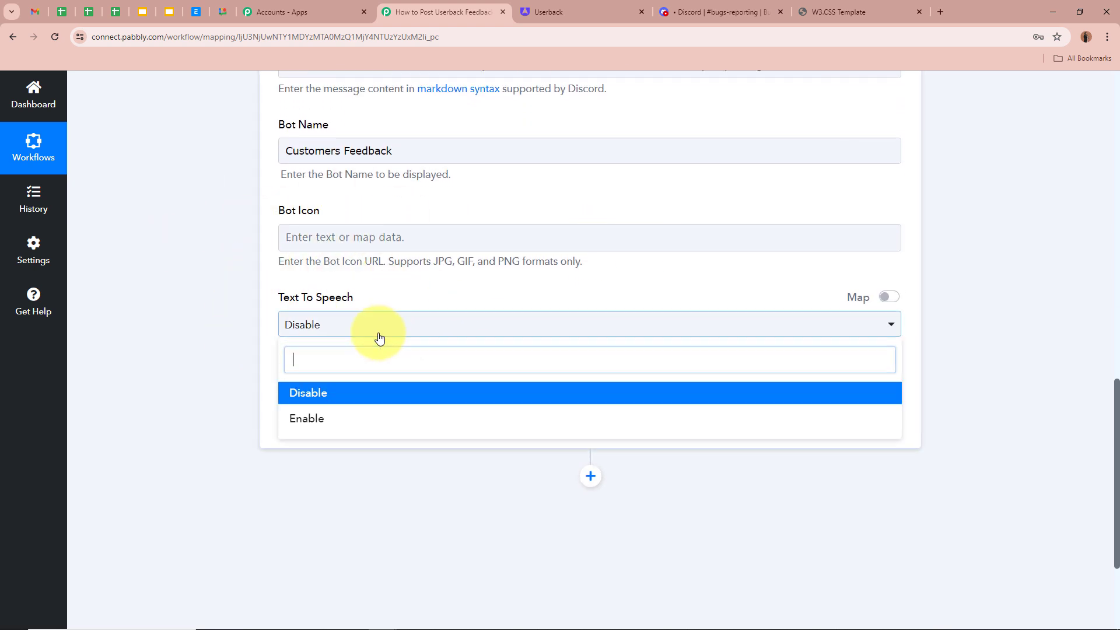
click(371, 398)
Step: Save the Discord action and send a test request, and switch to Discord to check the general channel for the posted message
scroll(207, 274, up, 4)
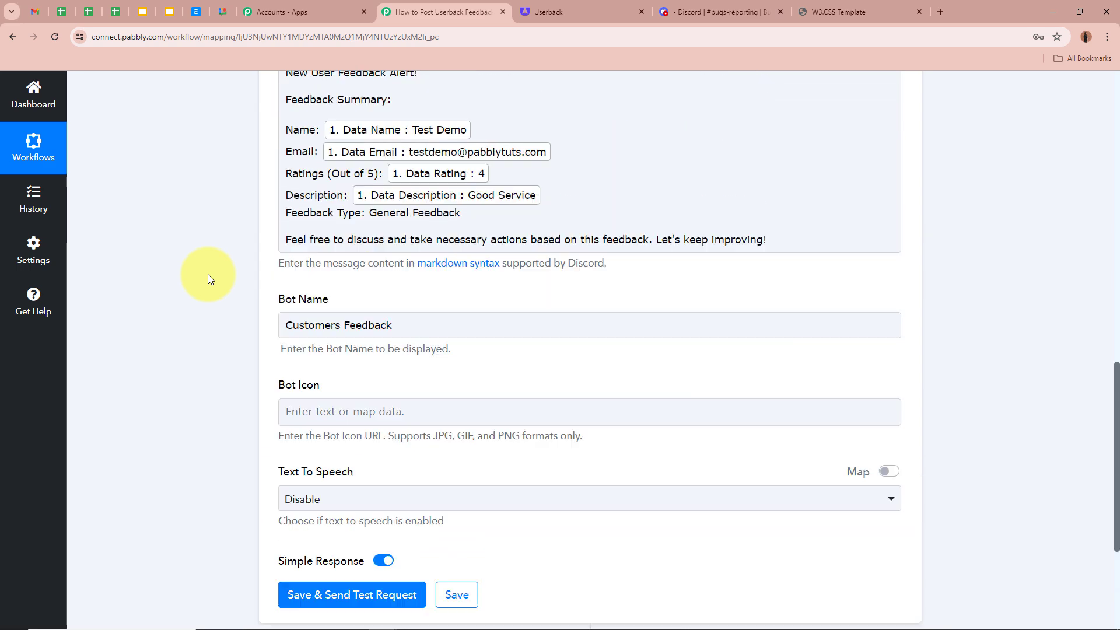
scroll(207, 275, down, 7)
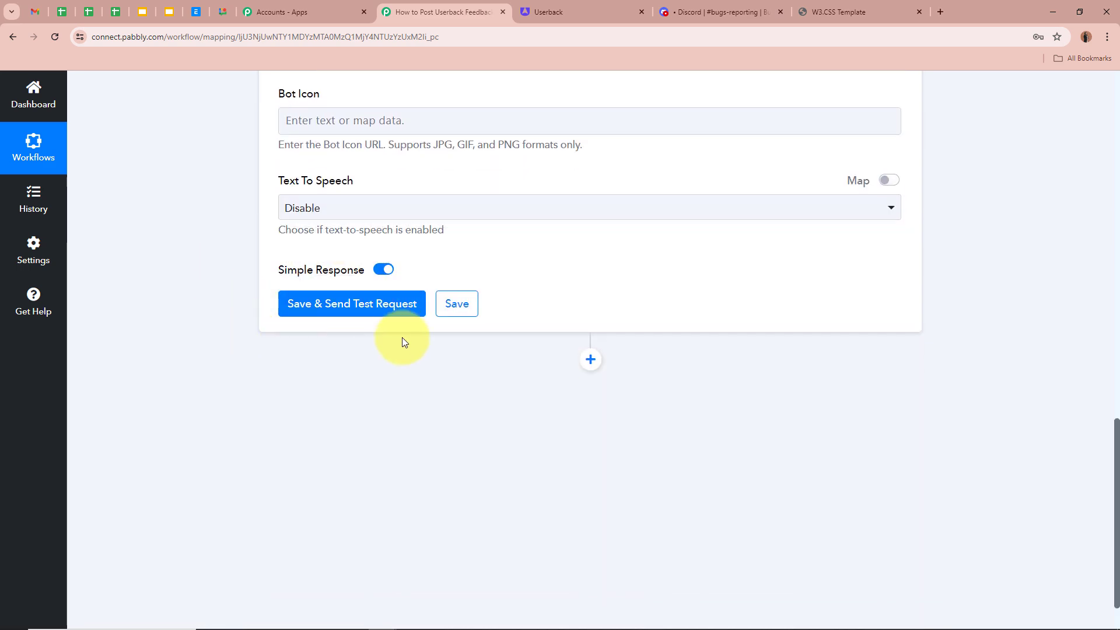
click(370, 305)
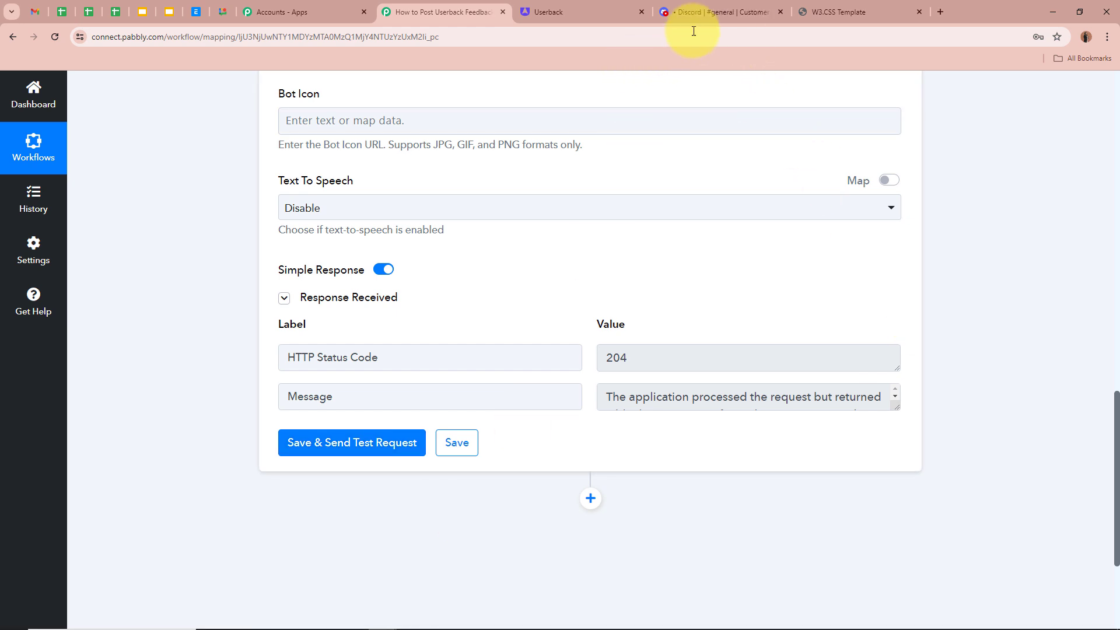
click(715, 7)
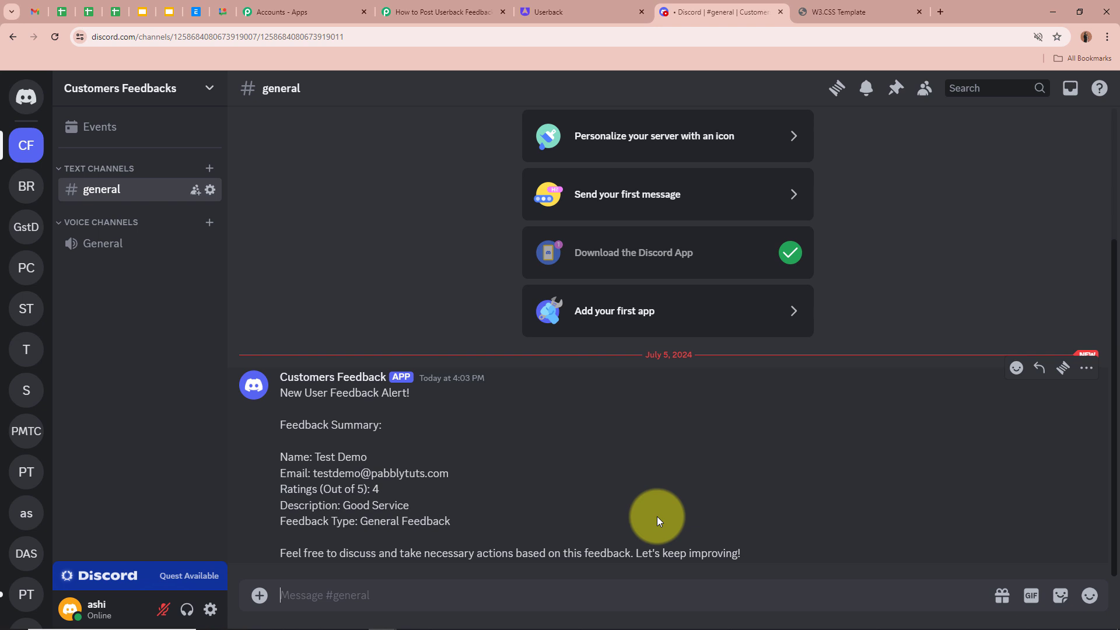
Step: Examine the test message in Discord's general channel line by line, from the alert heading through the feedback details to the closing sentence
drag(280, 393, 412, 395)
drag(280, 425, 420, 425)
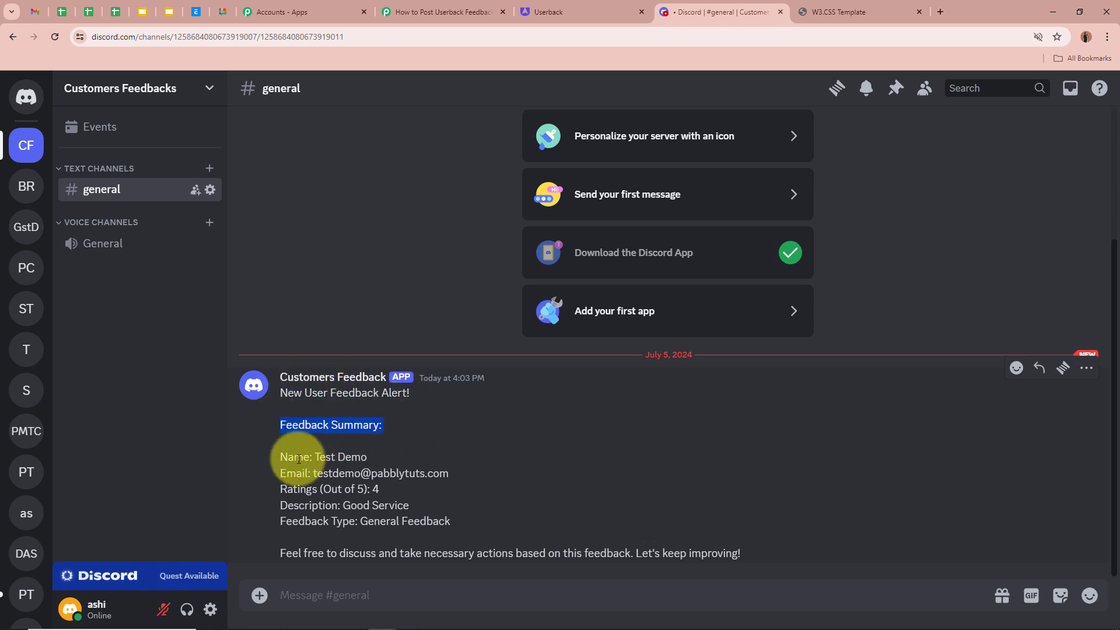
drag(281, 458, 431, 459)
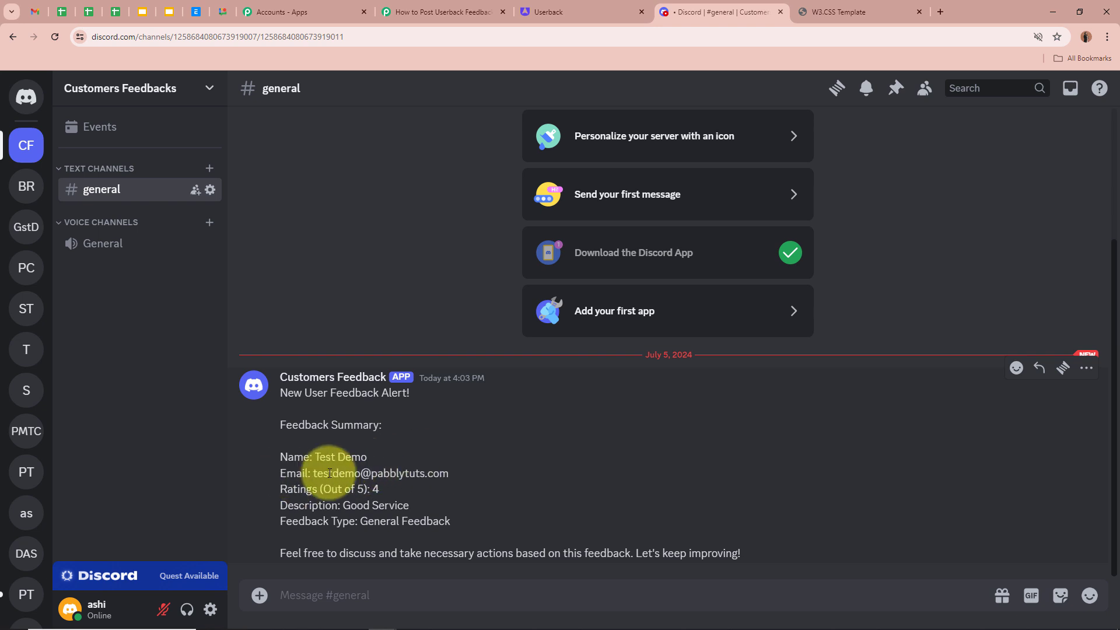
drag(287, 473, 517, 476)
drag(279, 490, 407, 493)
drag(278, 505, 468, 506)
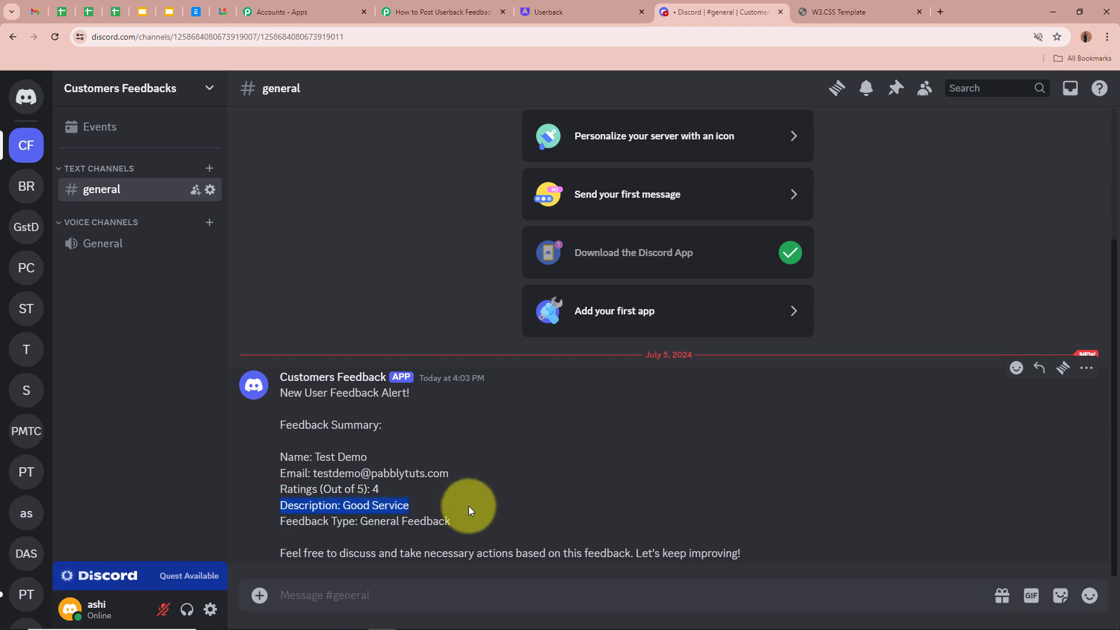
drag(279, 521, 518, 520)
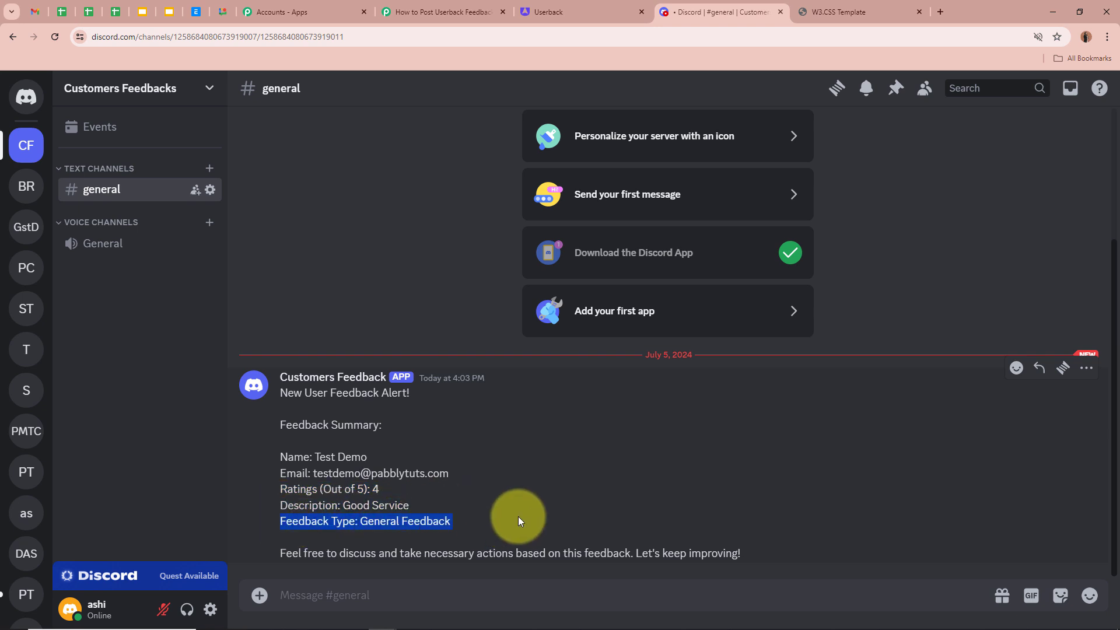
click(518, 516)
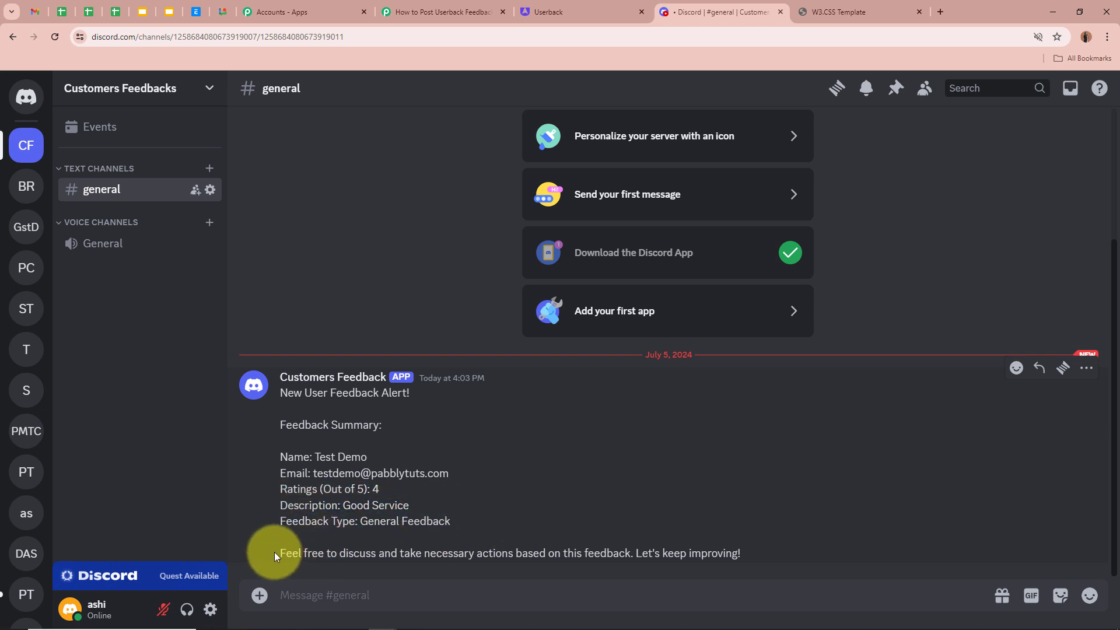
drag(306, 554, 761, 557)
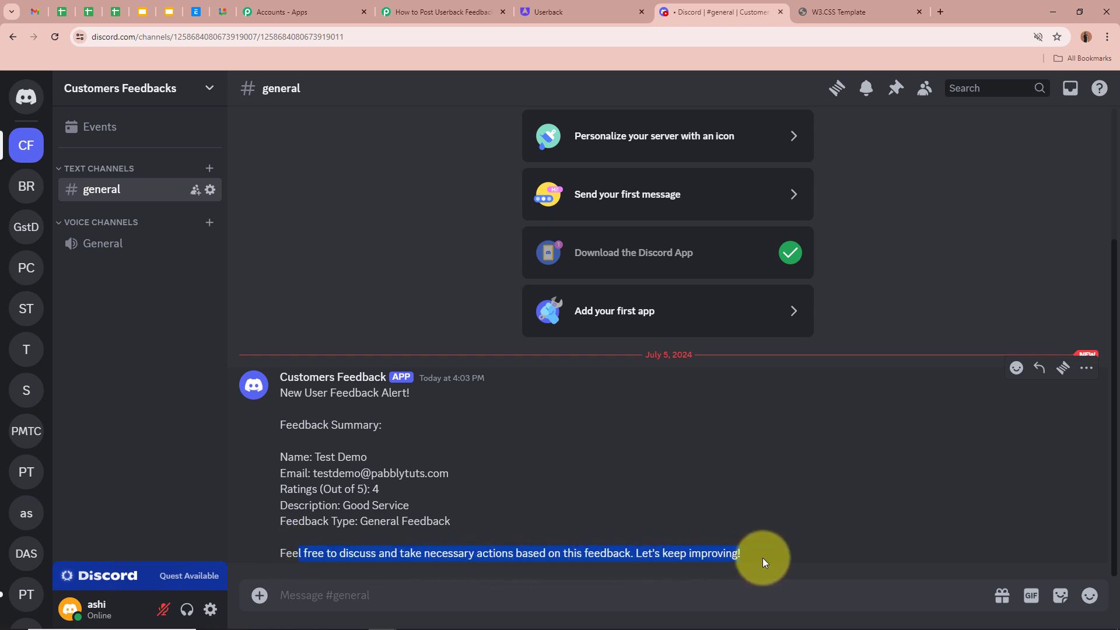
click(770, 531)
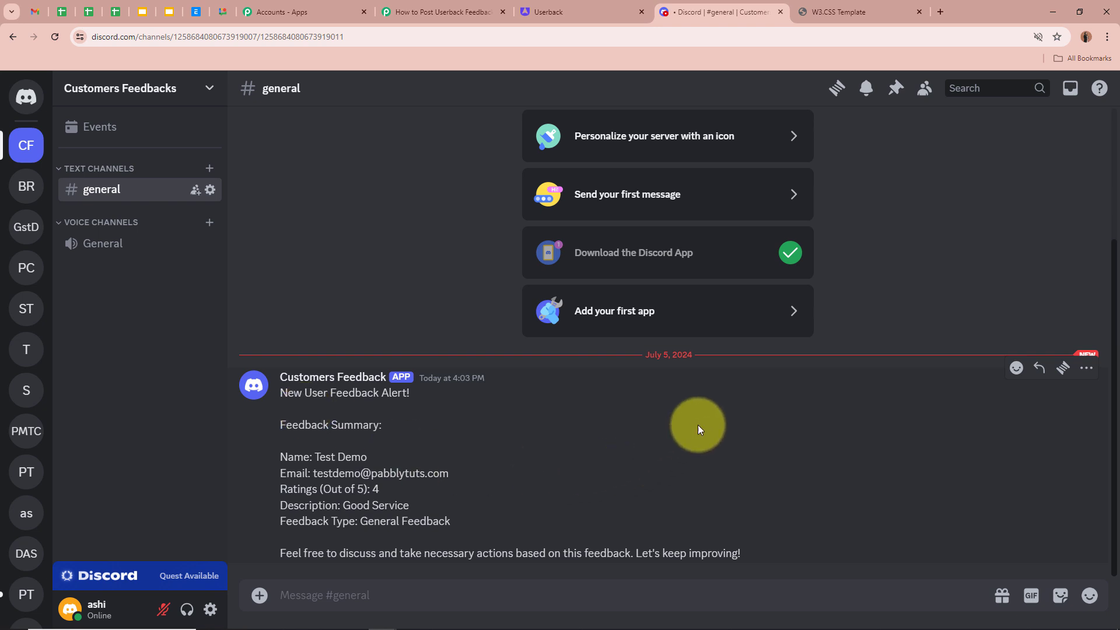
Step: On the W3.CSS Template website, submit the feedback form with a five-star rating, a test name and e-mail, and the comment "Excellent service"
click(861, 12)
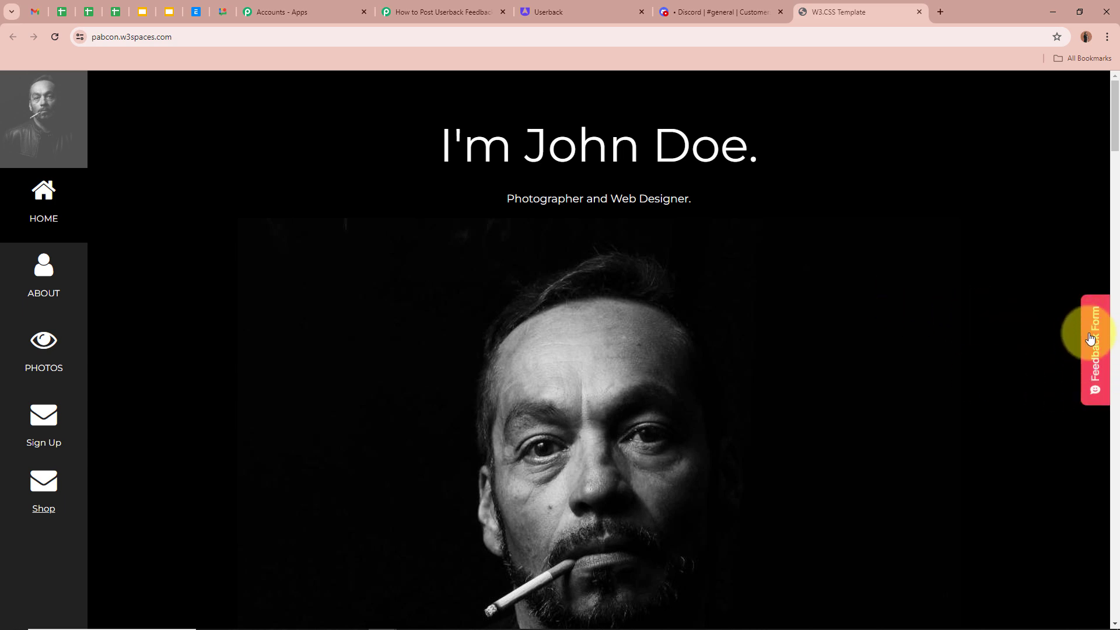
click(1094, 353)
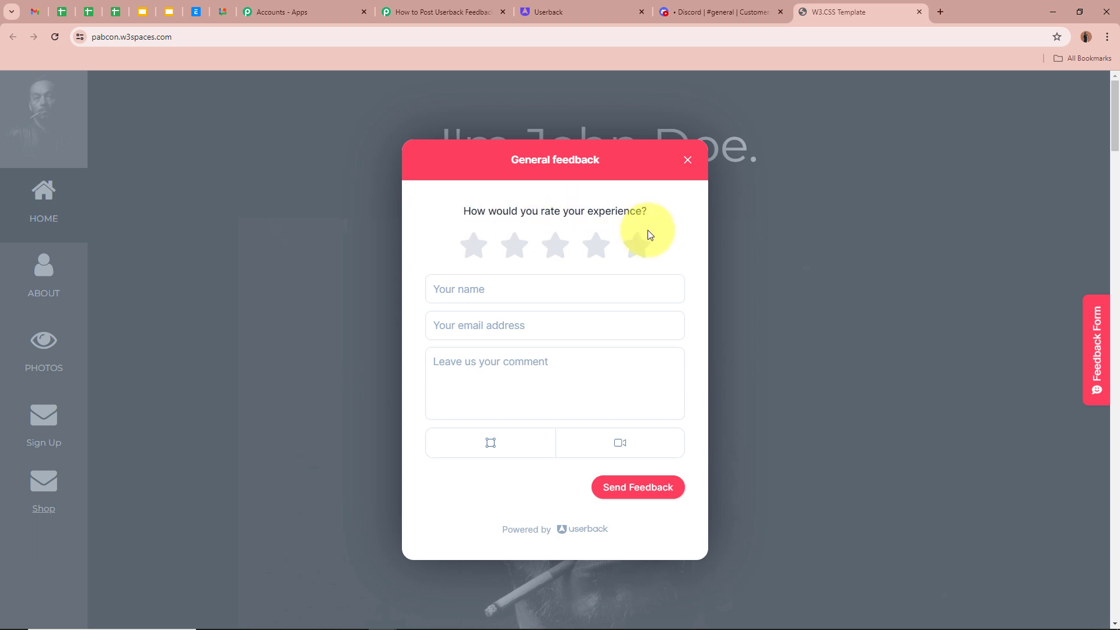
click(639, 245)
click(577, 279)
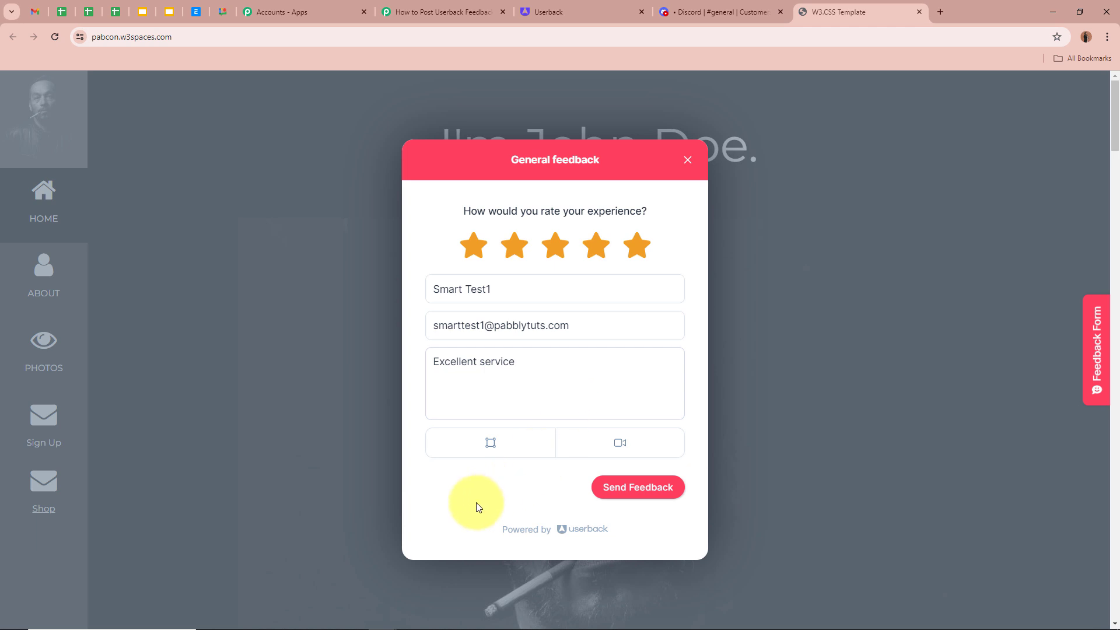
click(626, 493)
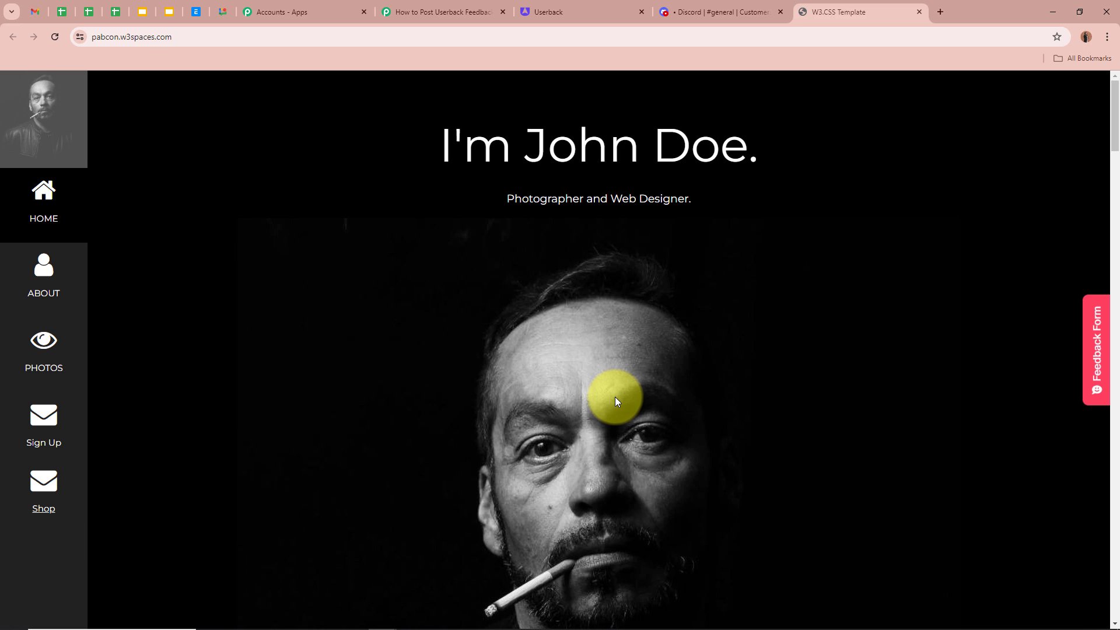
Step: Switch to Discord to compare the newest general channel message with the submitted feedback, and return to the Pabbly Connect workflow
click(737, 11)
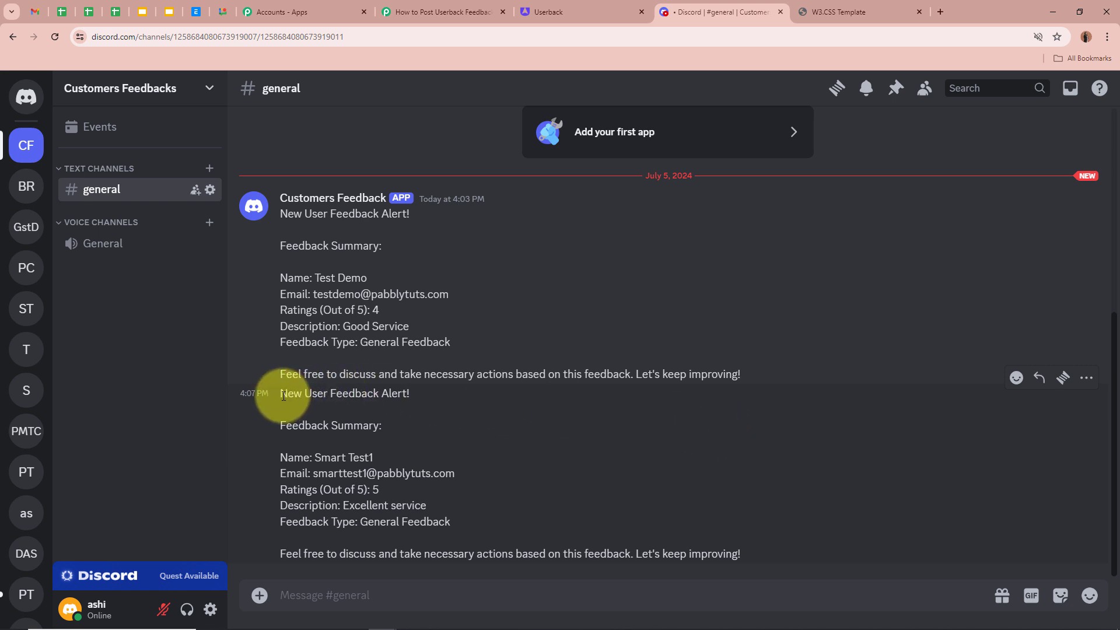
drag(273, 393, 506, 394)
click(506, 394)
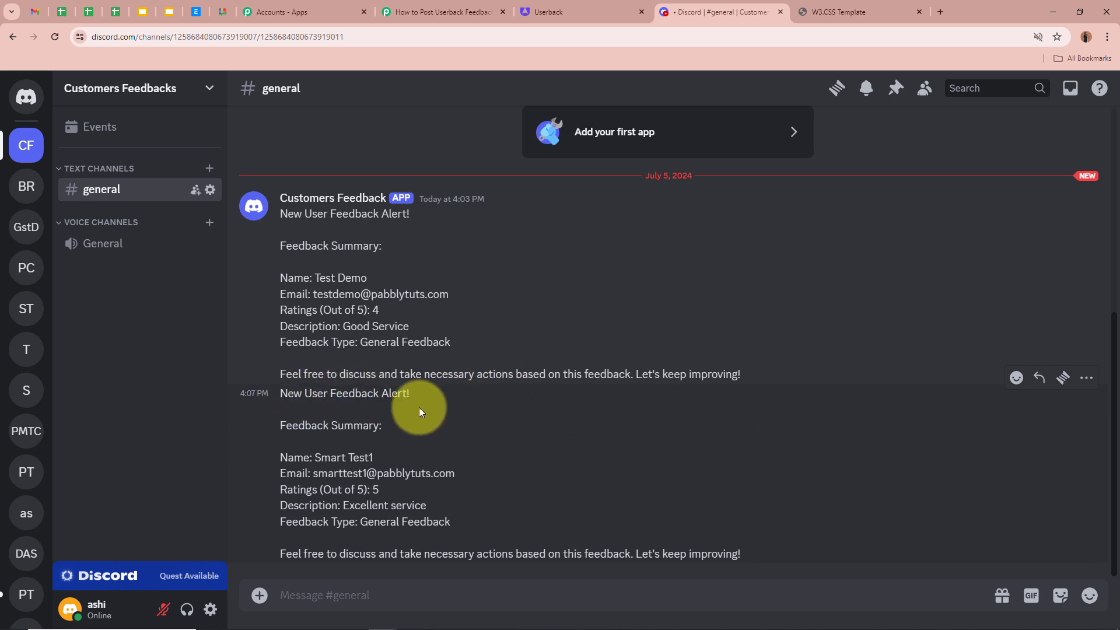
drag(280, 426, 440, 429)
click(440, 428)
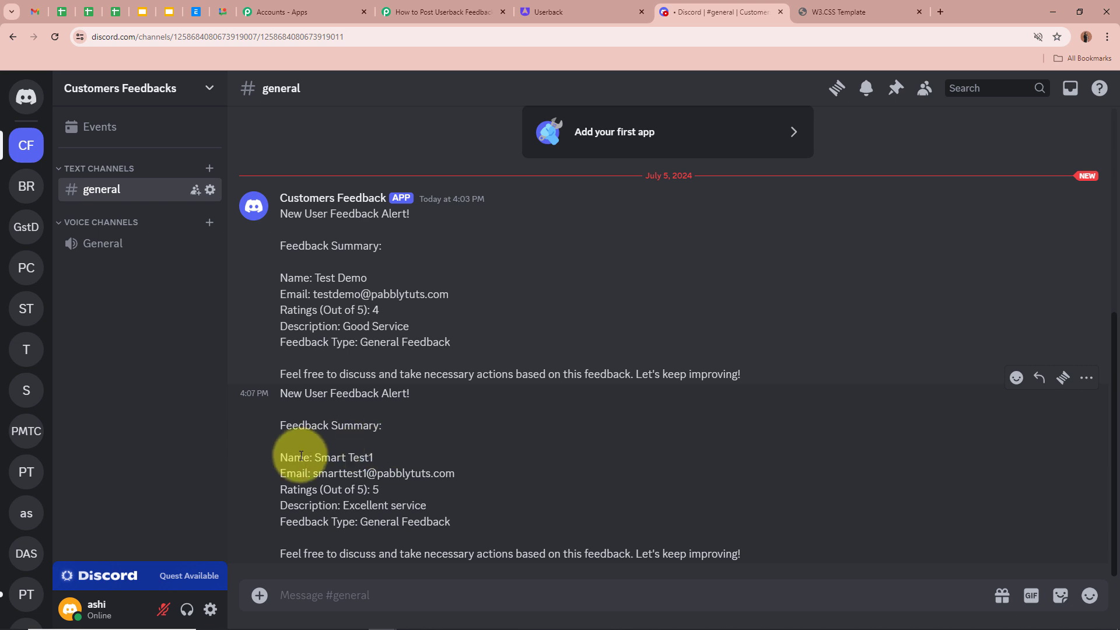
drag(315, 458, 377, 458)
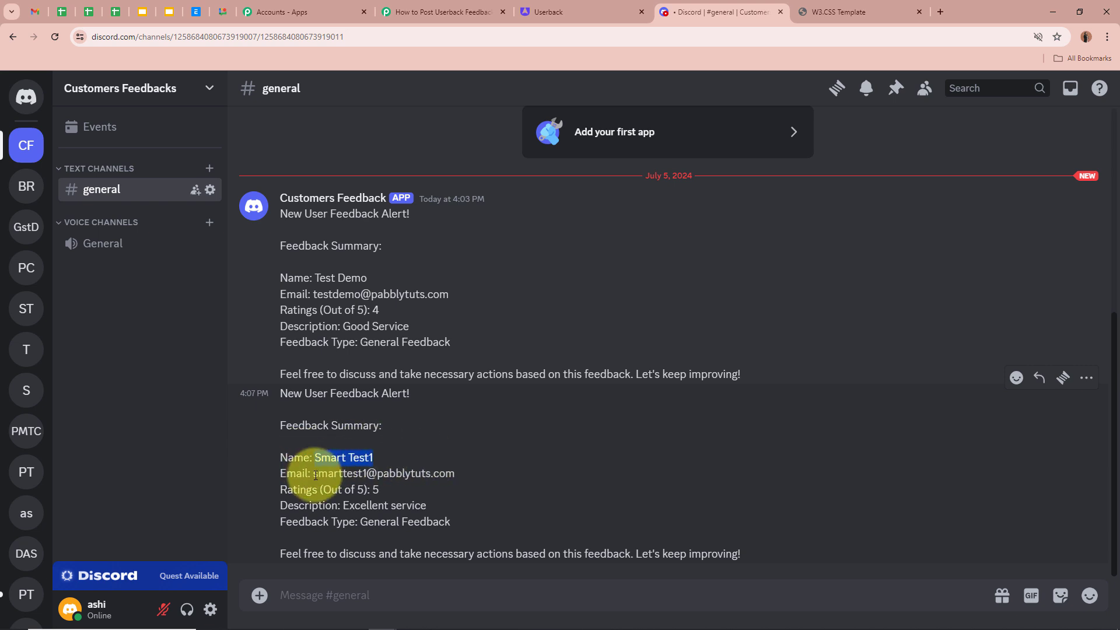
drag(313, 474, 514, 472)
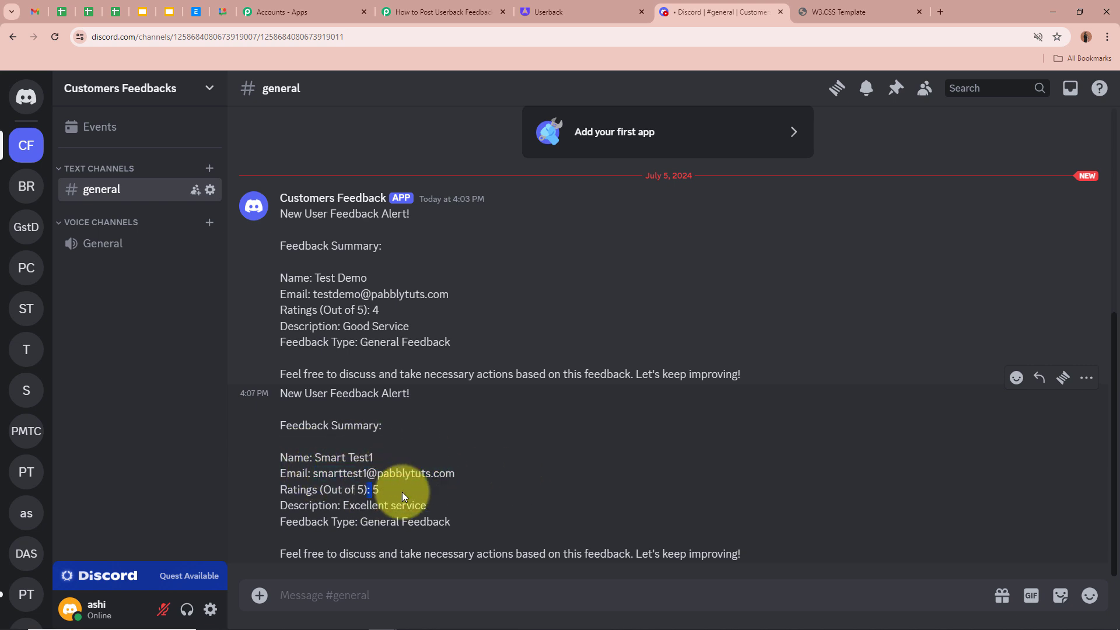
double_click(376, 489)
drag(344, 505, 555, 506)
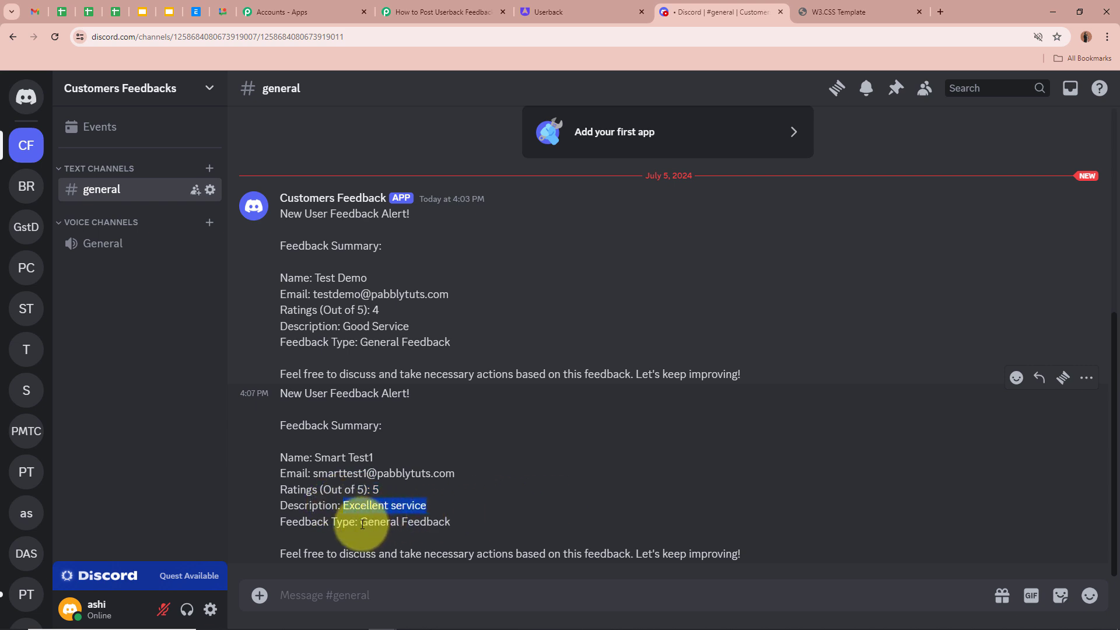
click(534, 500)
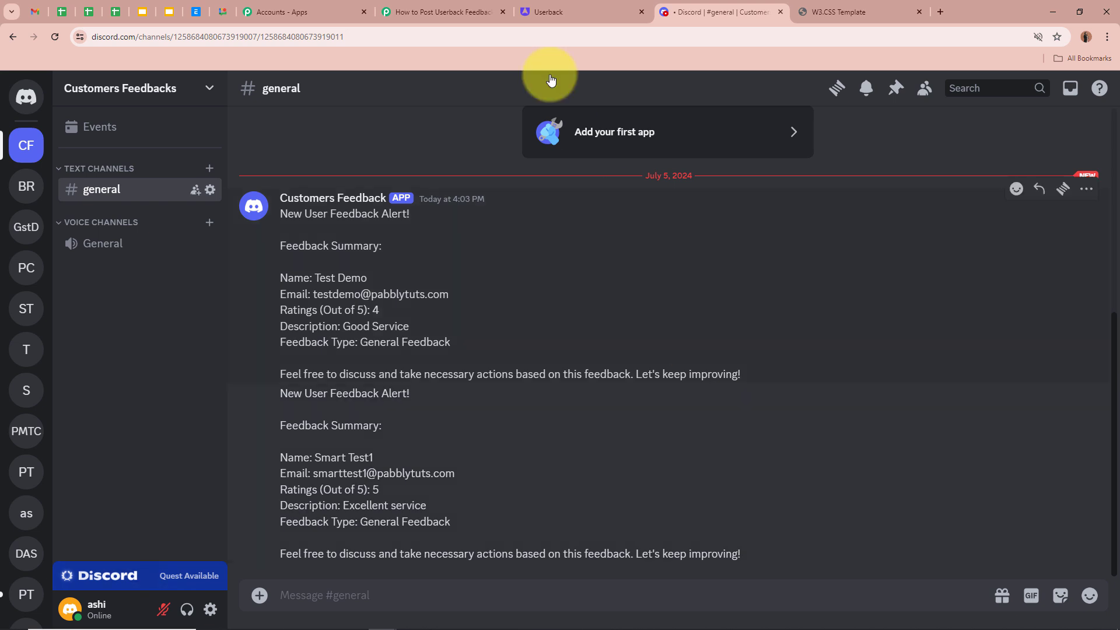
click(467, 7)
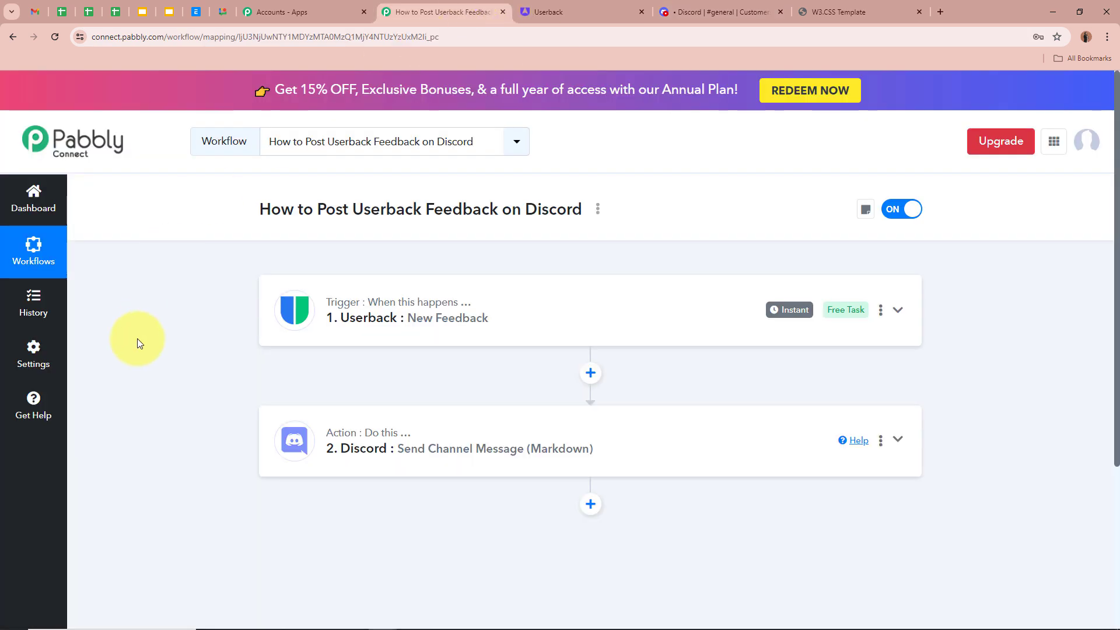